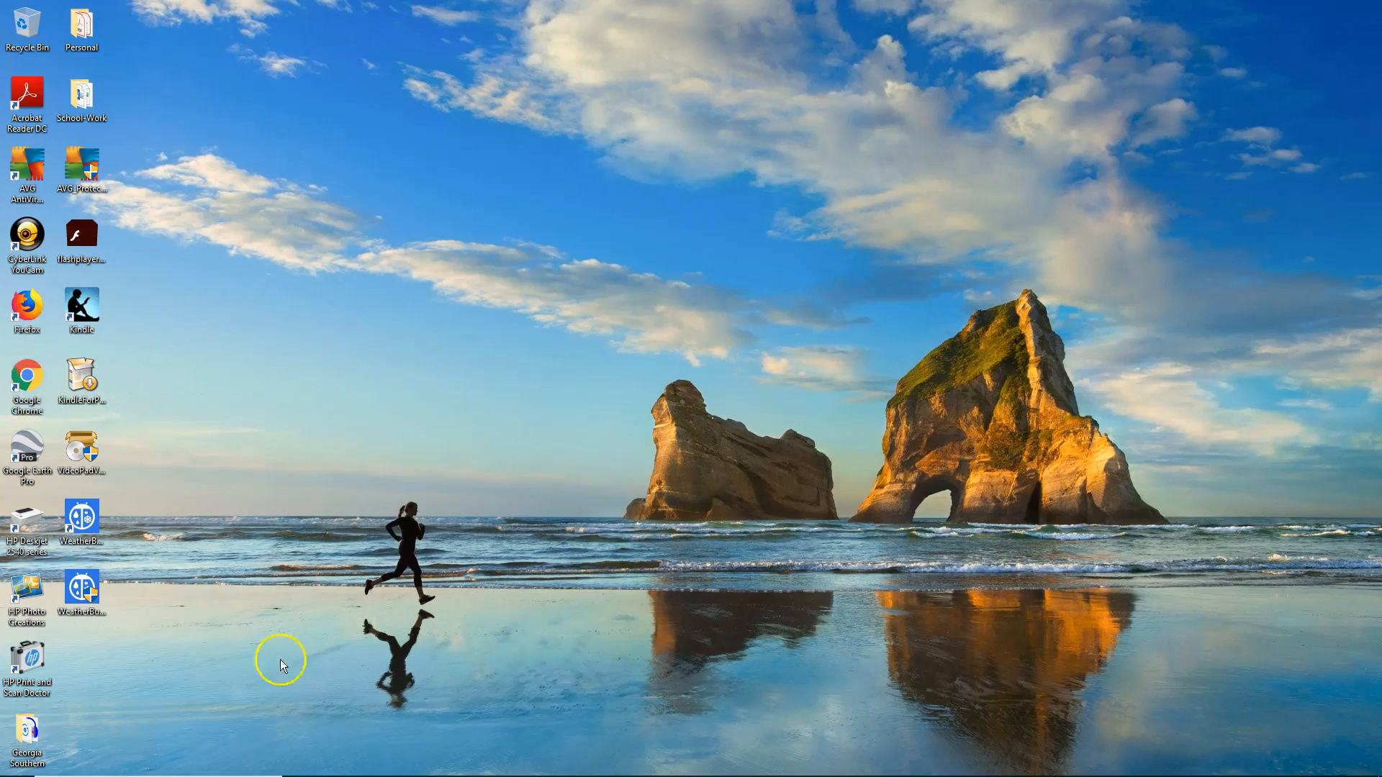
- Switch to Google Chrome and load the site putnamcounty.schoolcity.com in the blank new tab
click(406, 763)
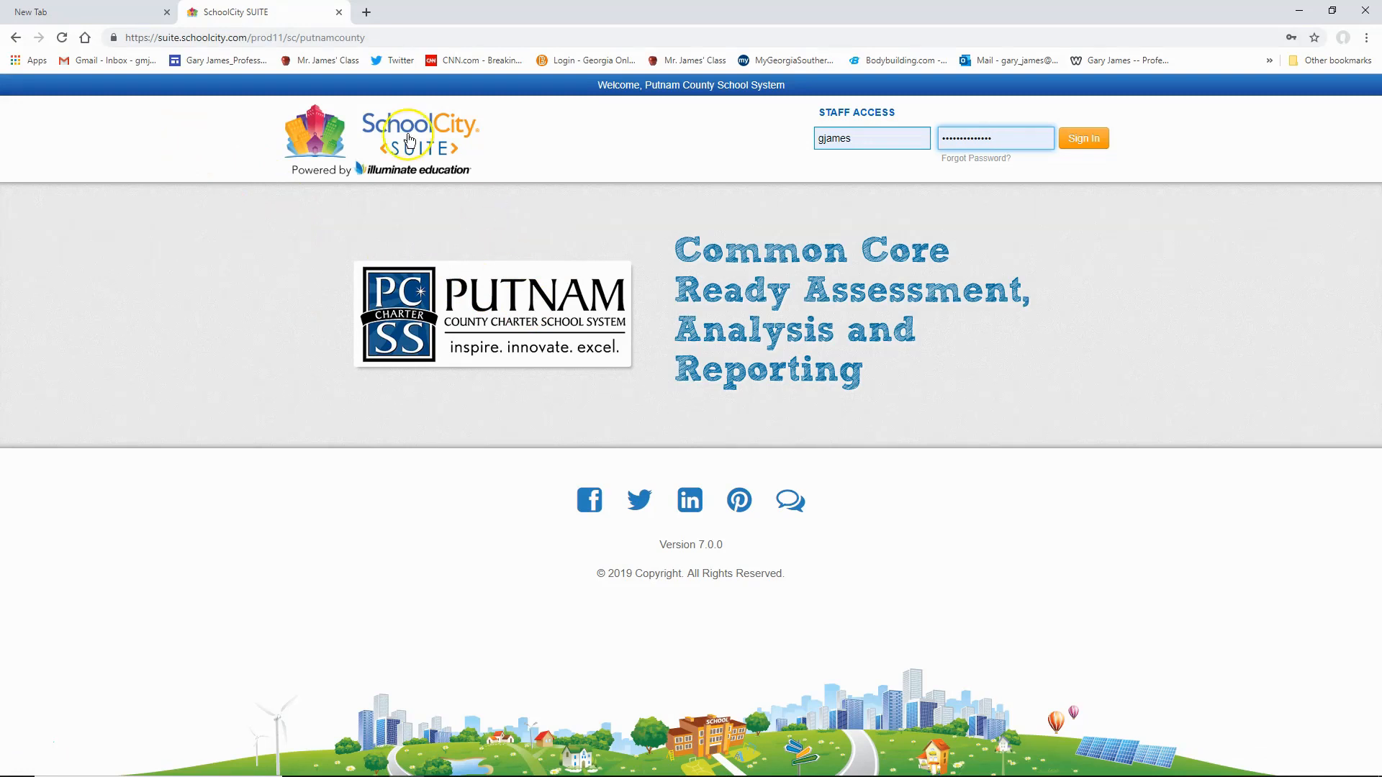
click(106, 14)
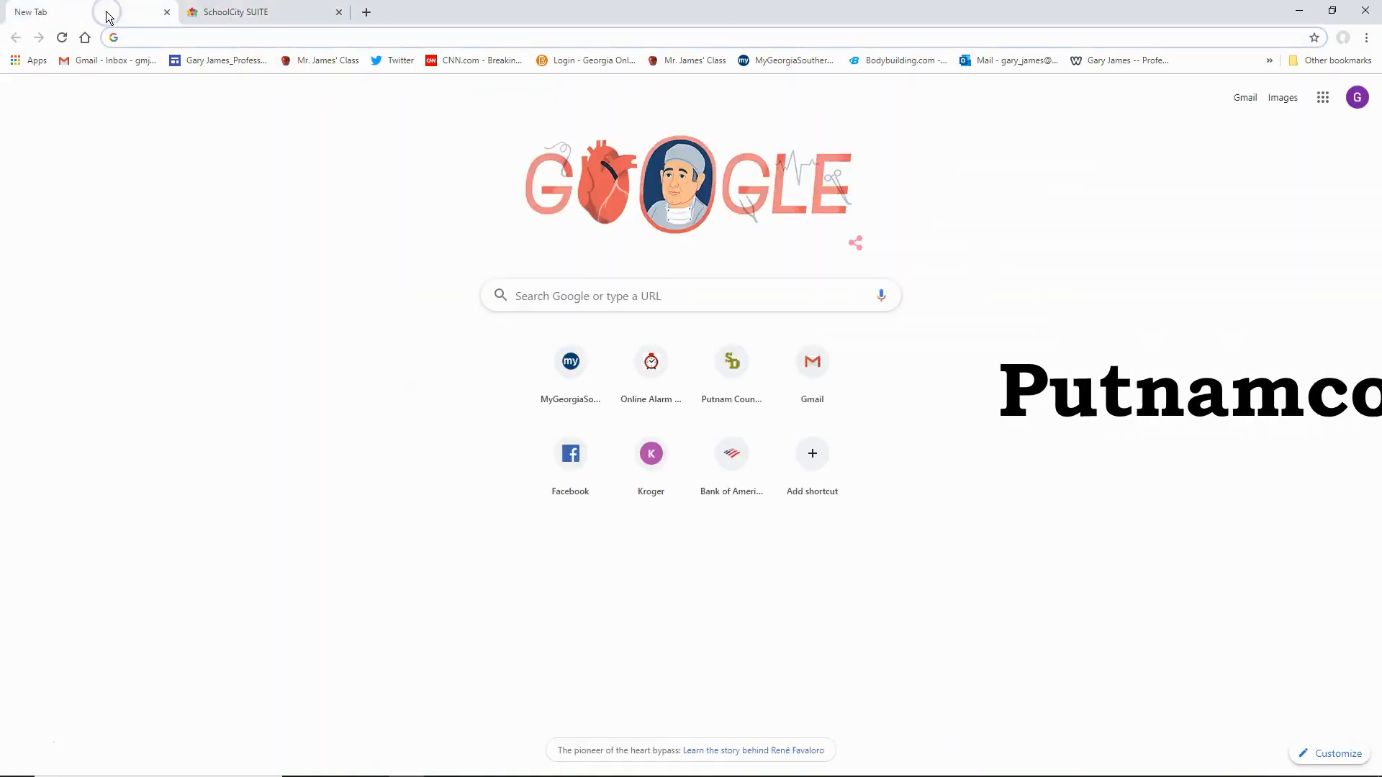
text(P)
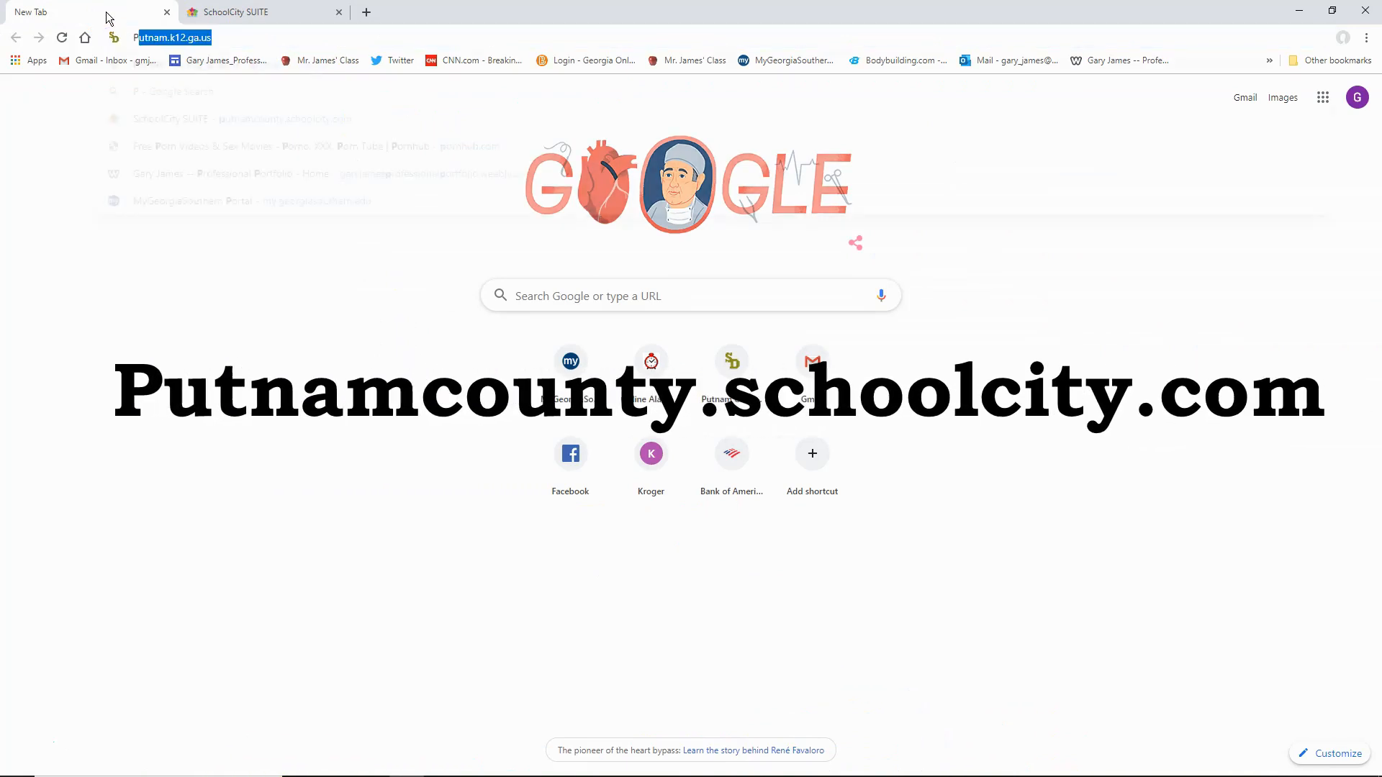
text(utnamcounty.sch)
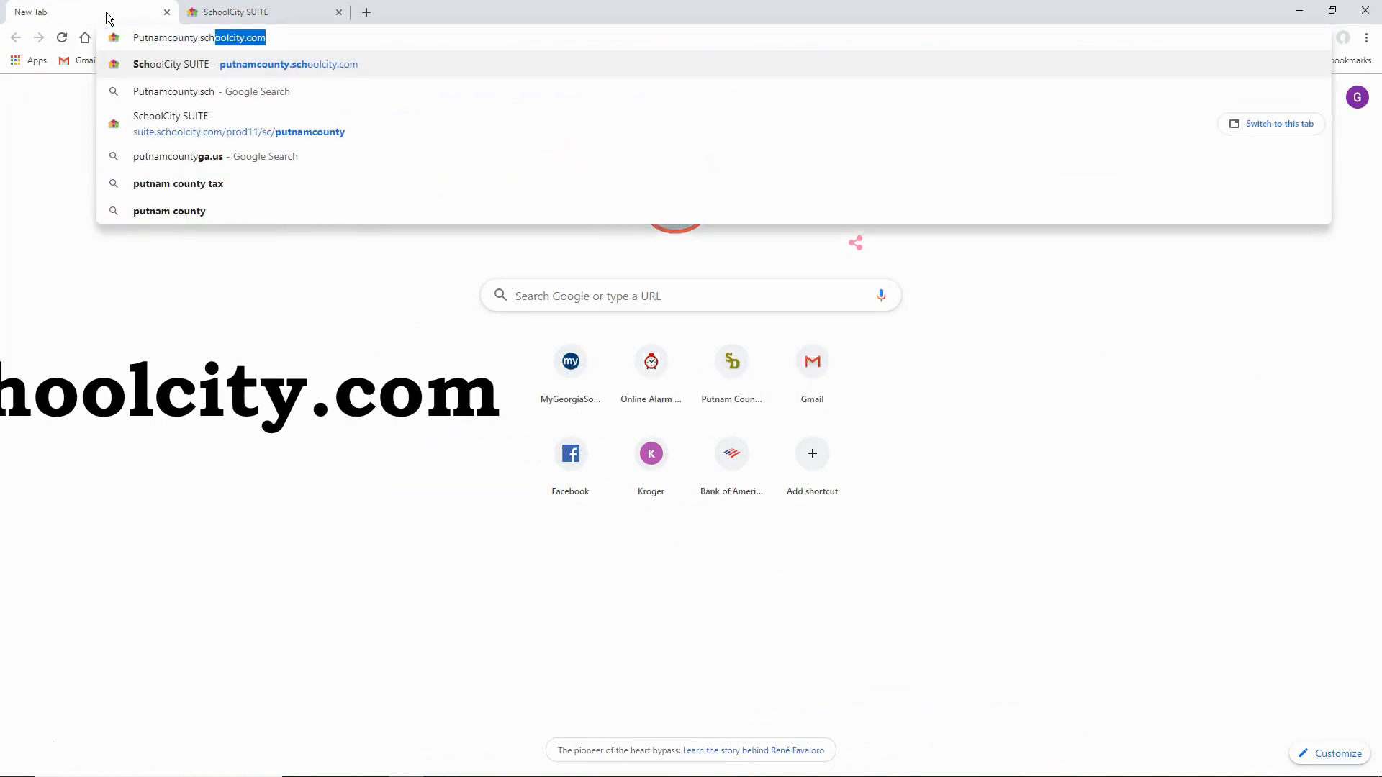
text(oolcity.com)
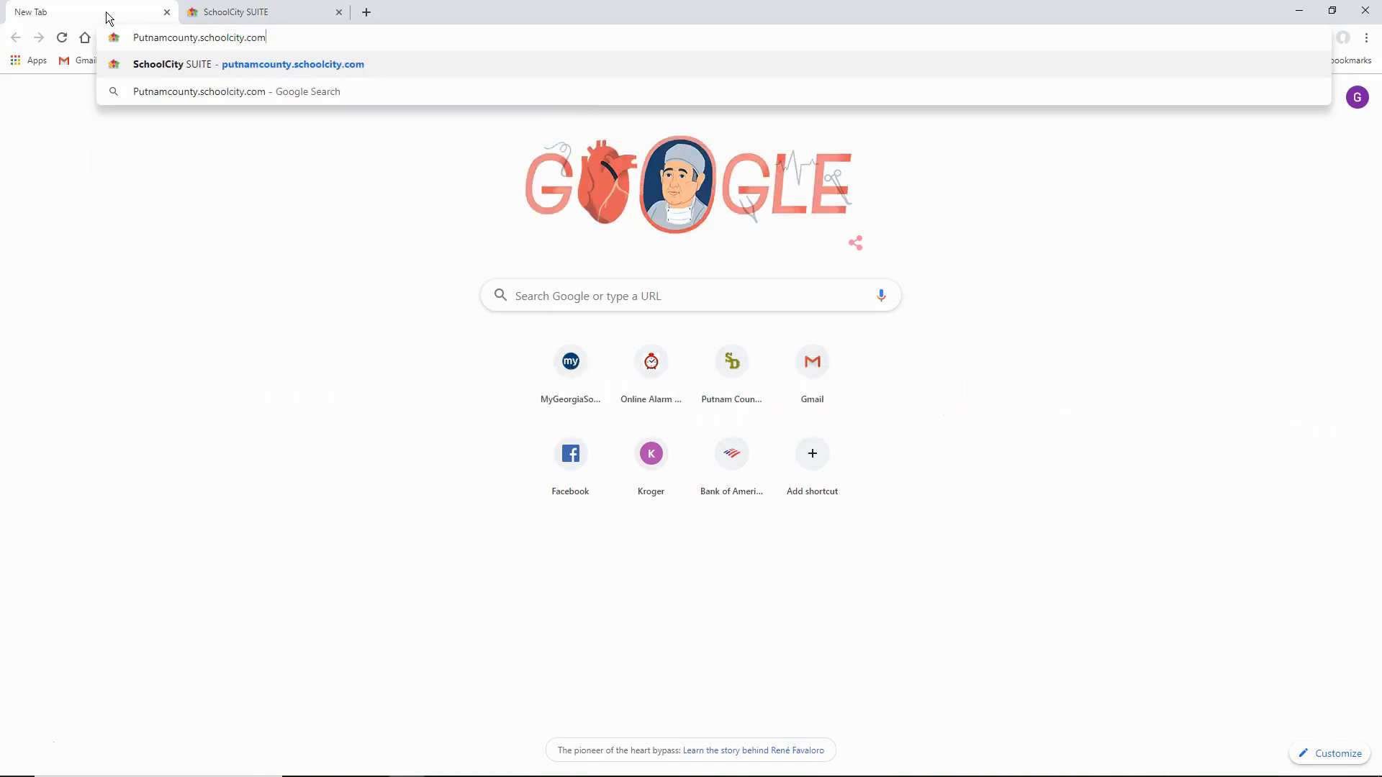
key(Return)
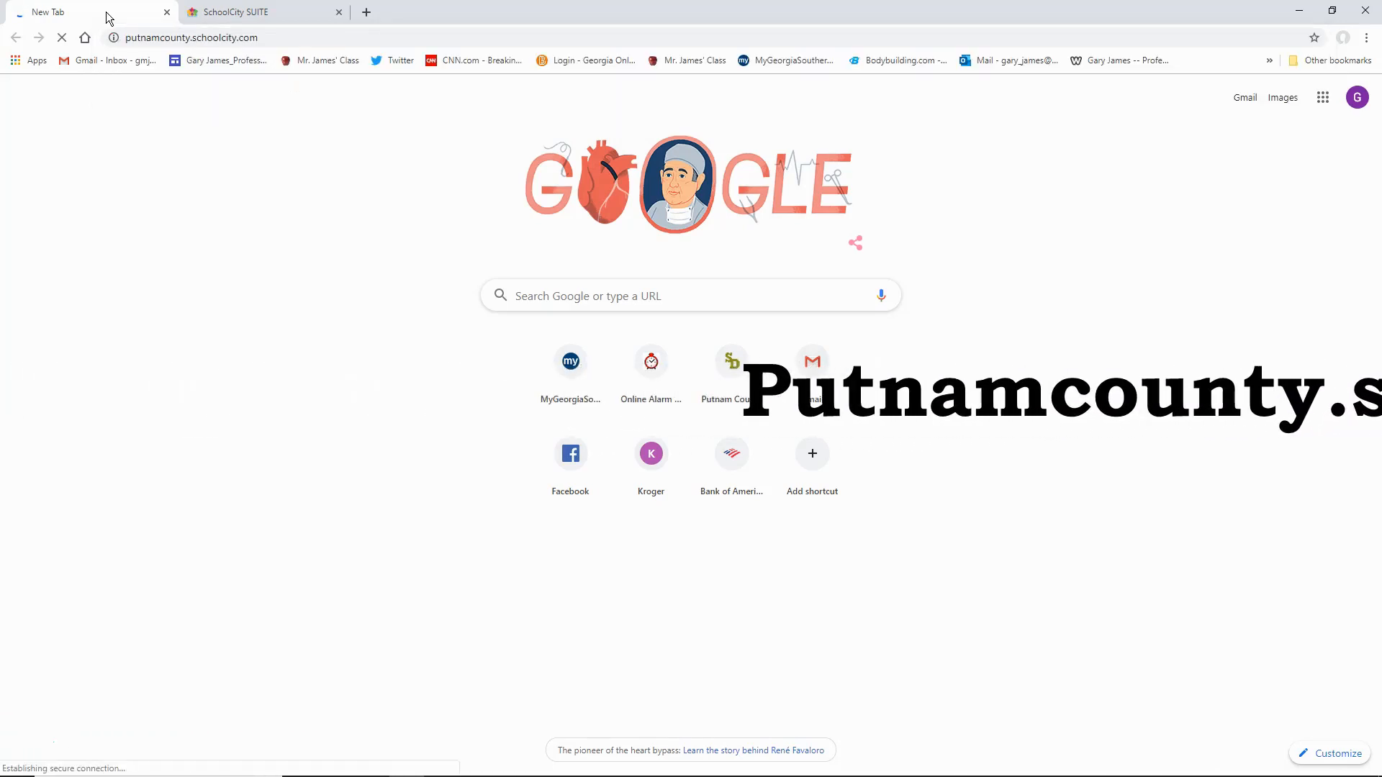
- Sign in to SchoolCity SUITE with the saved staff credentials on the already open login page and open Item Banks
click(225, 12)
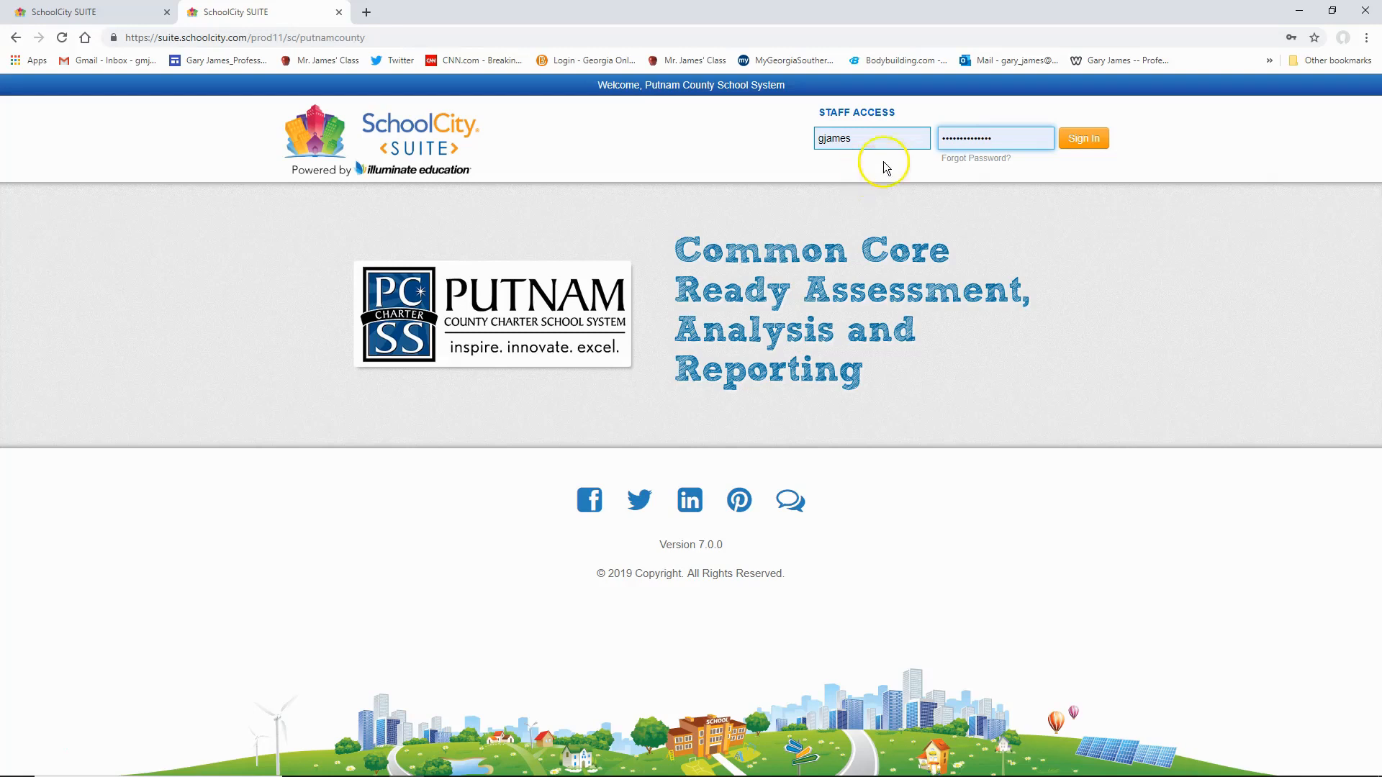
click(1085, 146)
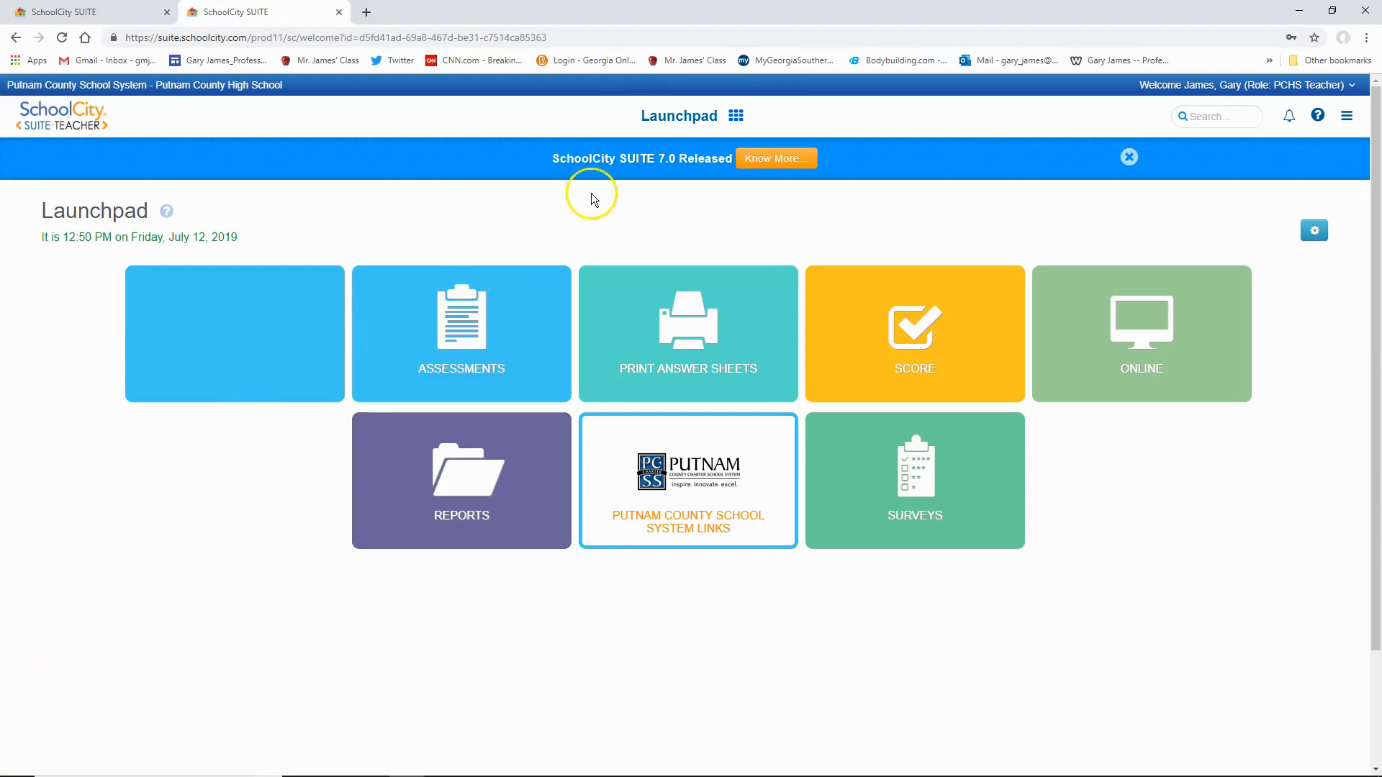
click(742, 125)
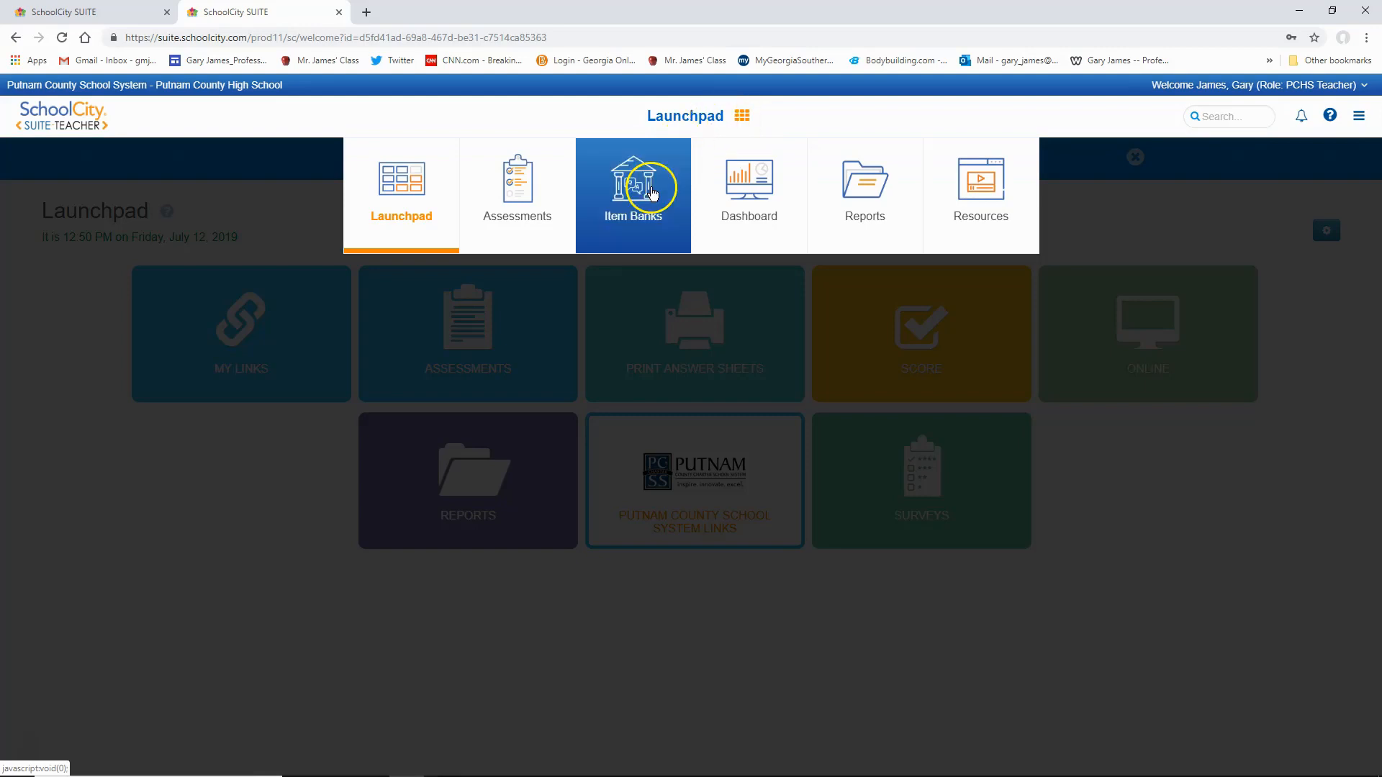
click(652, 190)
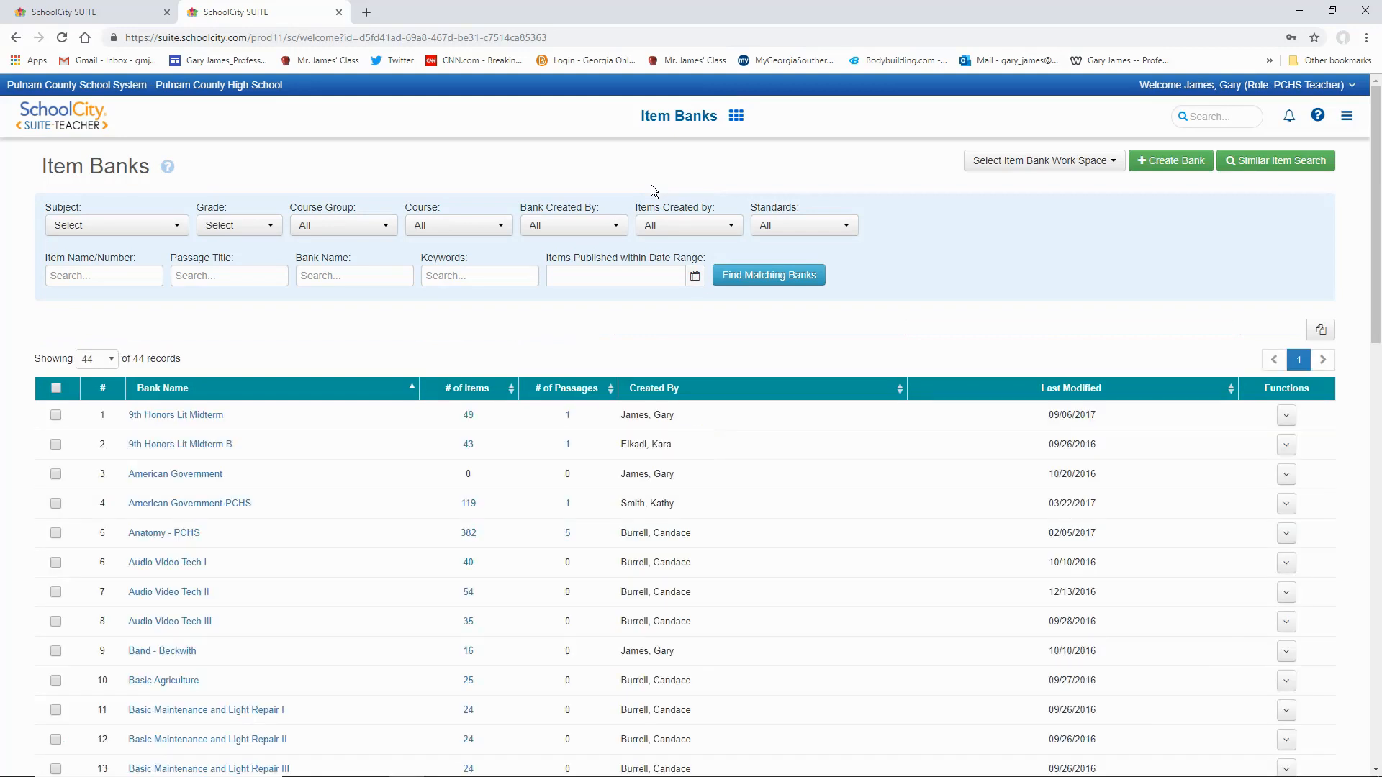
- Open the District Work Space for item banks and start creating a new item
click(1094, 167)
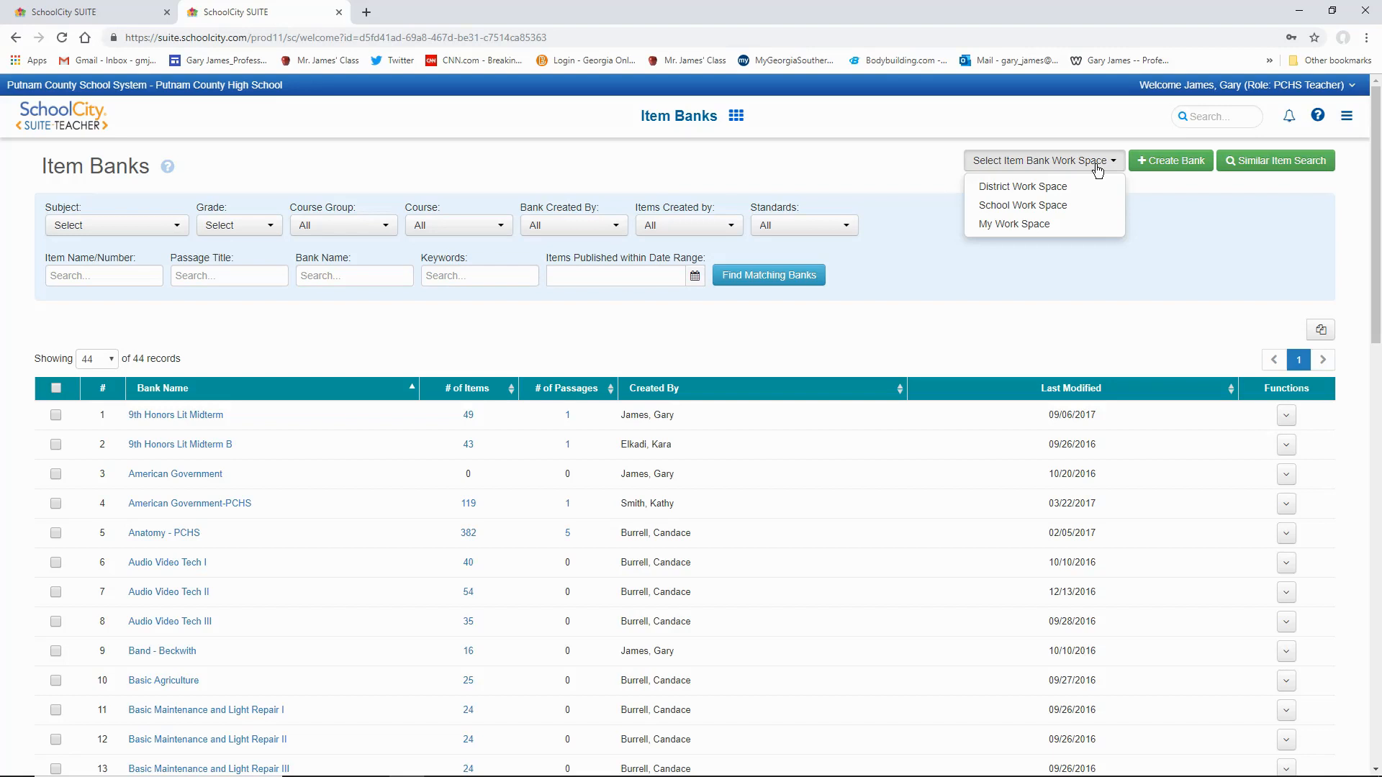
click(1063, 186)
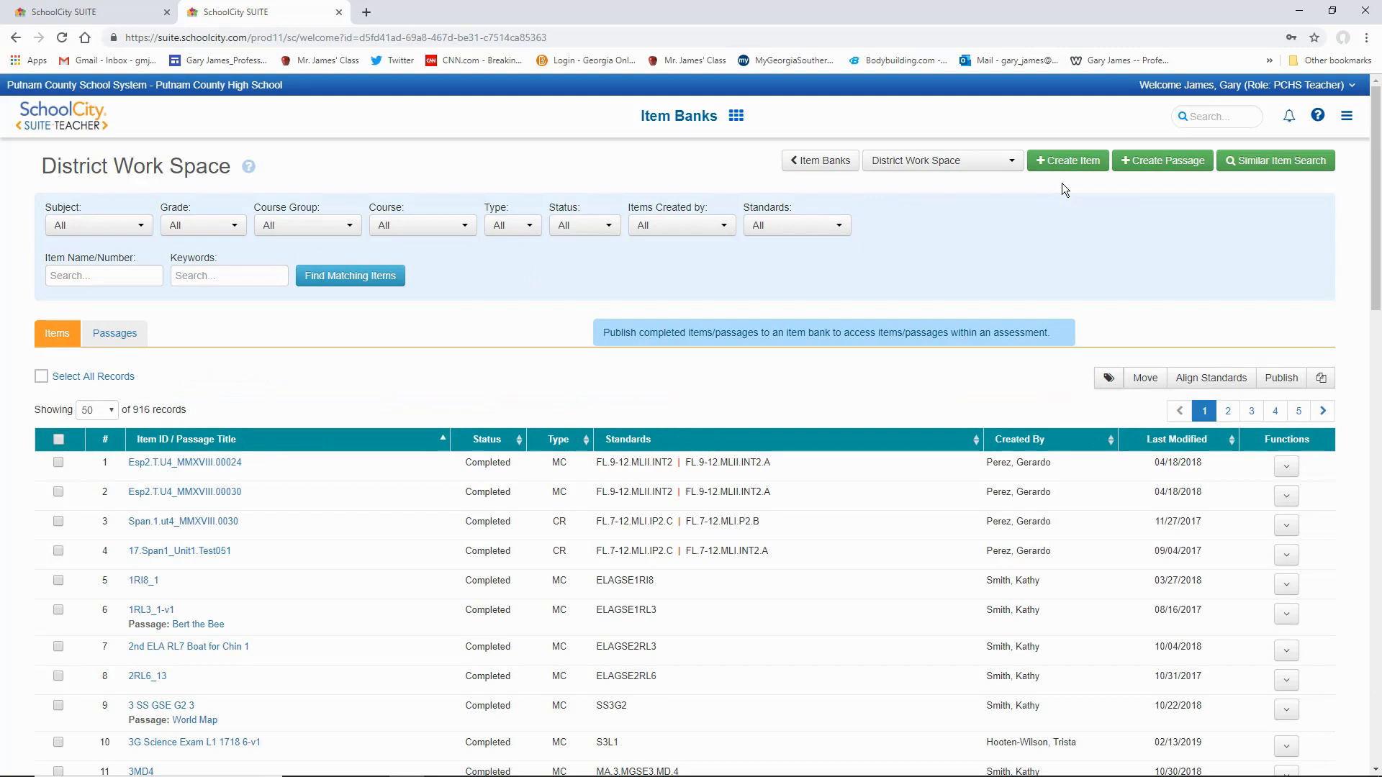
click(1065, 164)
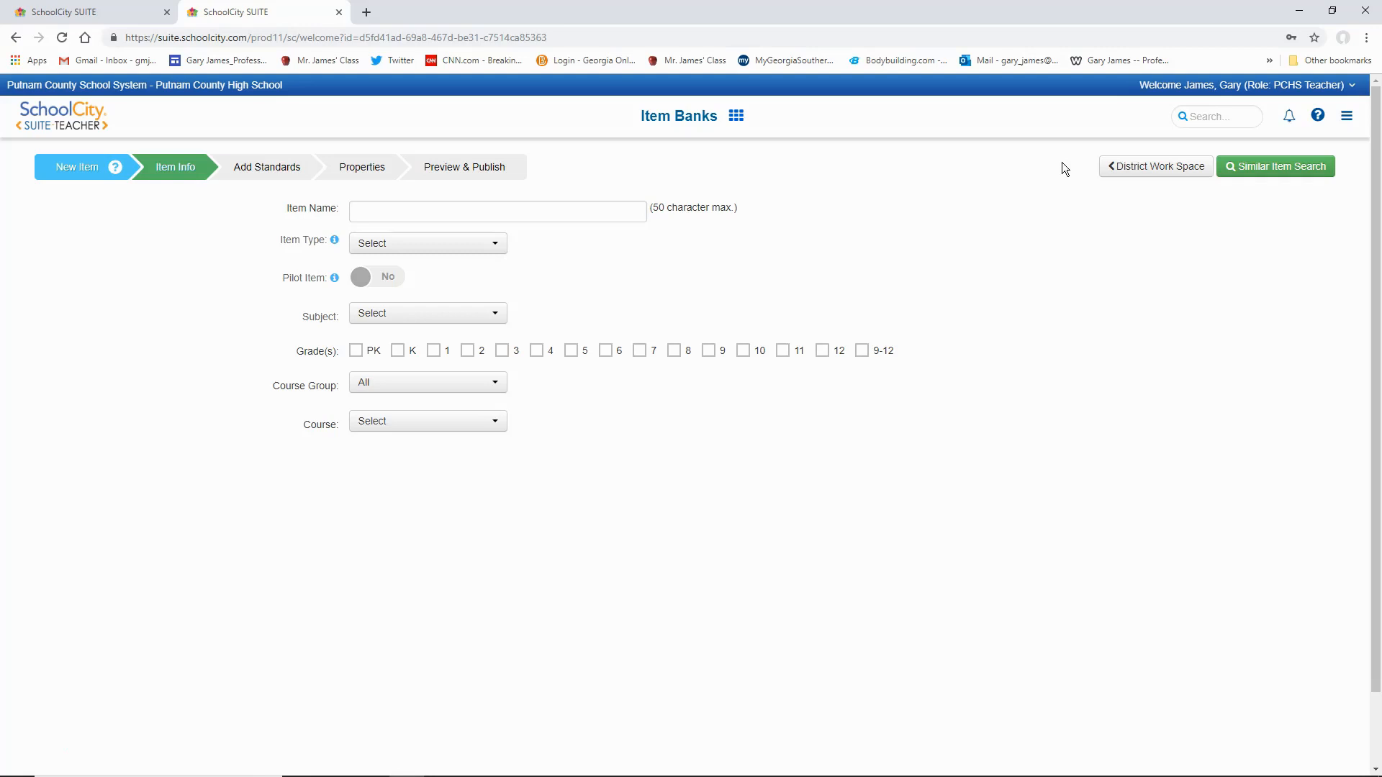
- Name the new item "WH U1Q3" and set its item type to MC (Multiple Choice) (O/P)
click(556, 213)
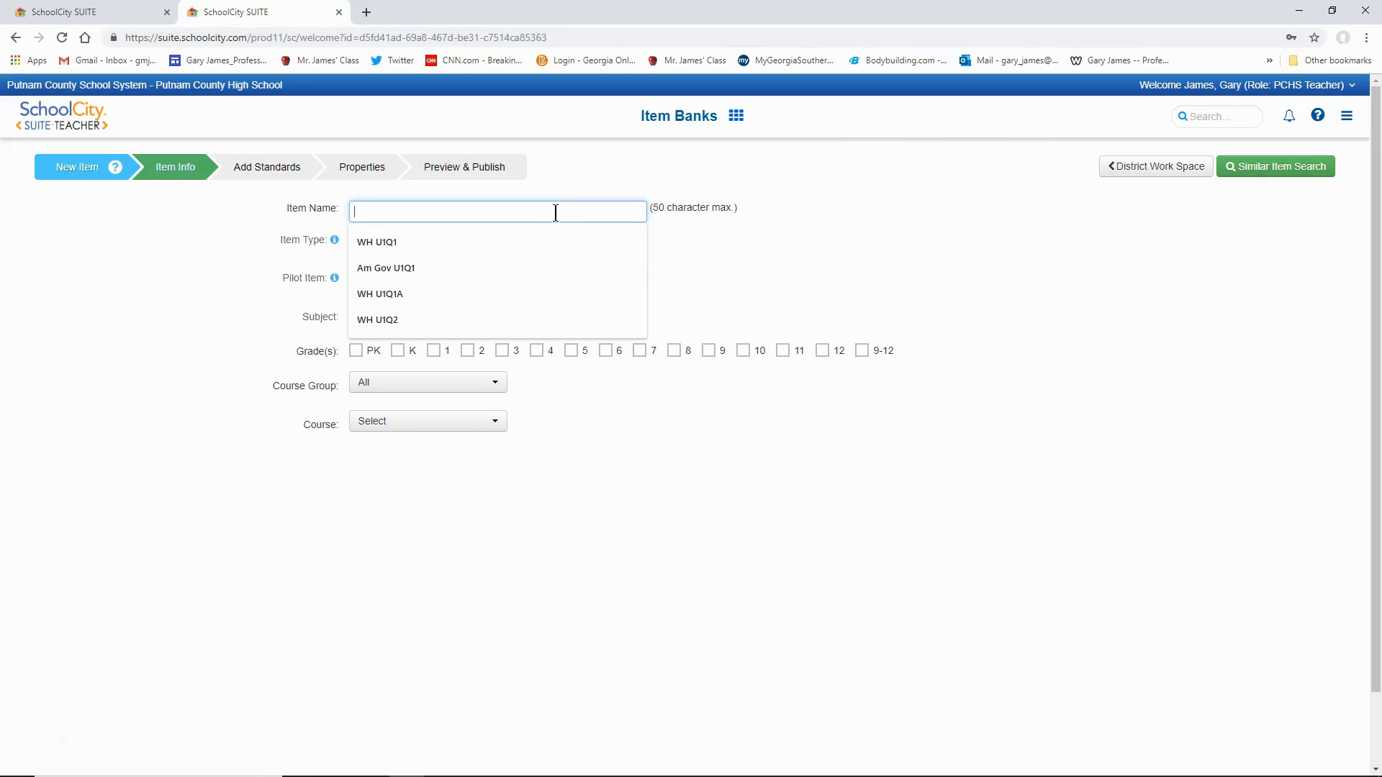
text(W)
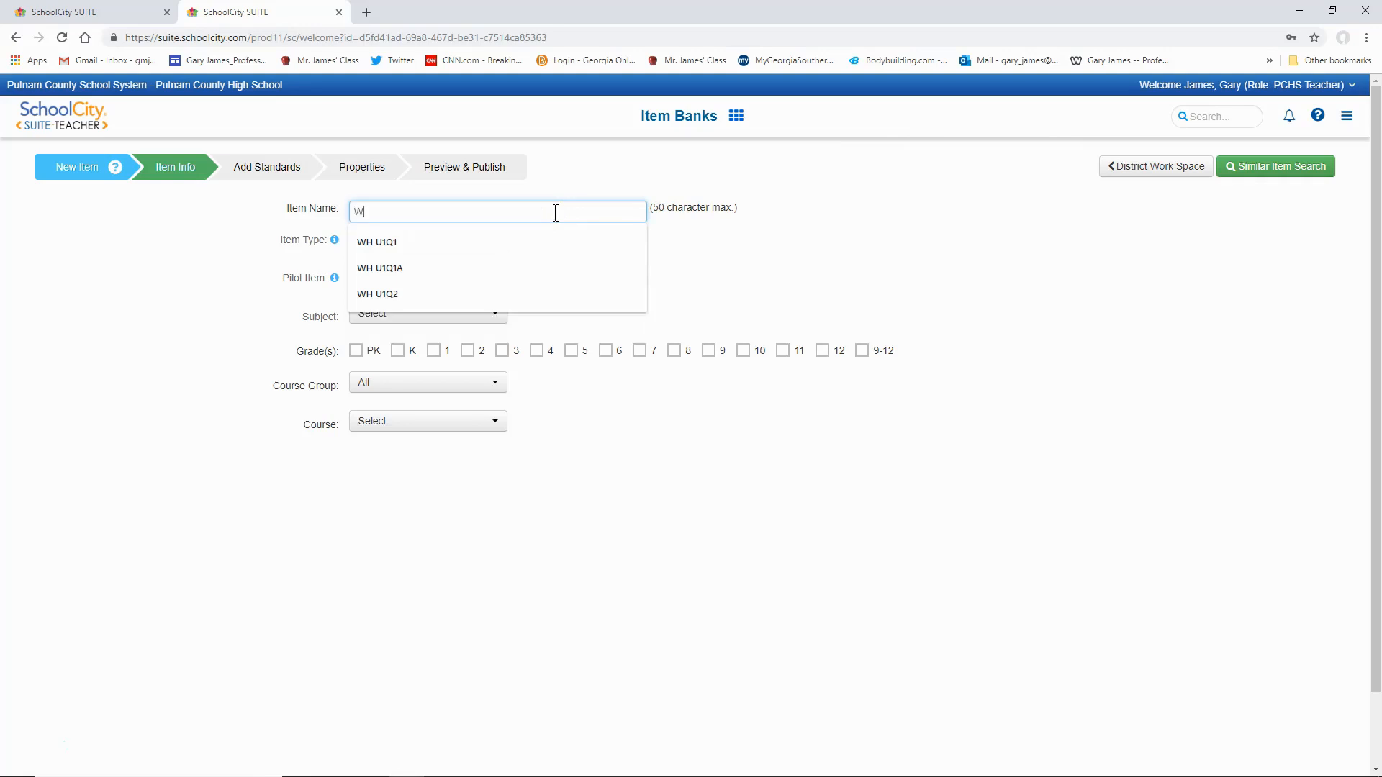
text(H U1Q3)
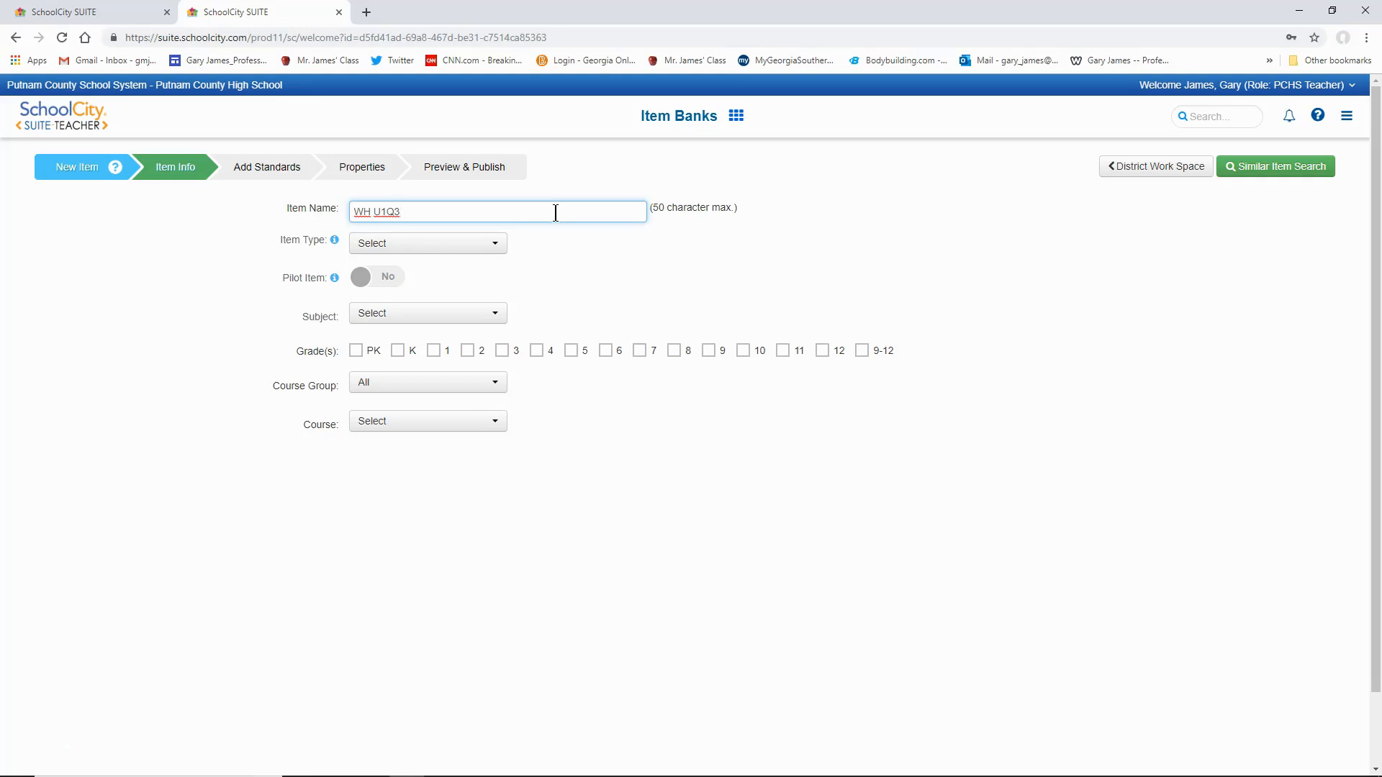
click(497, 250)
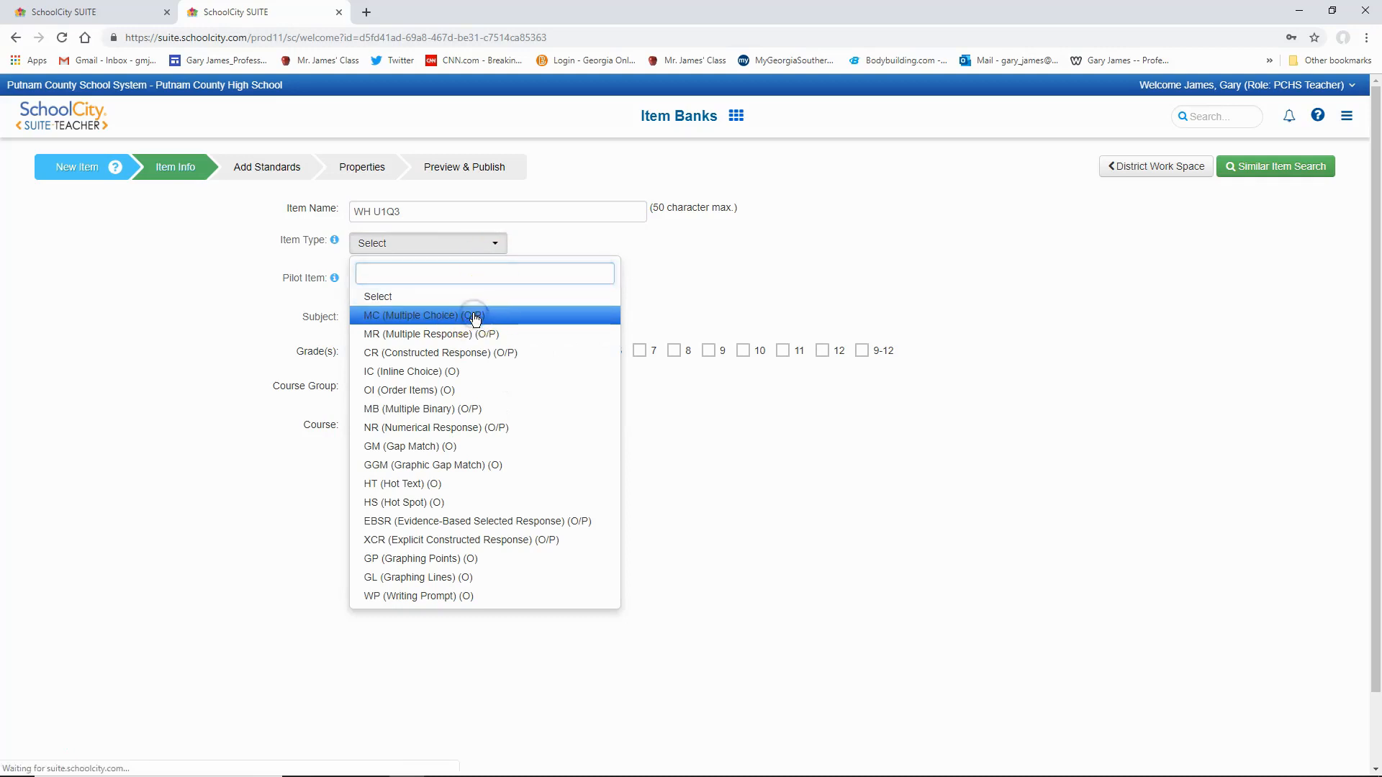
click(473, 316)
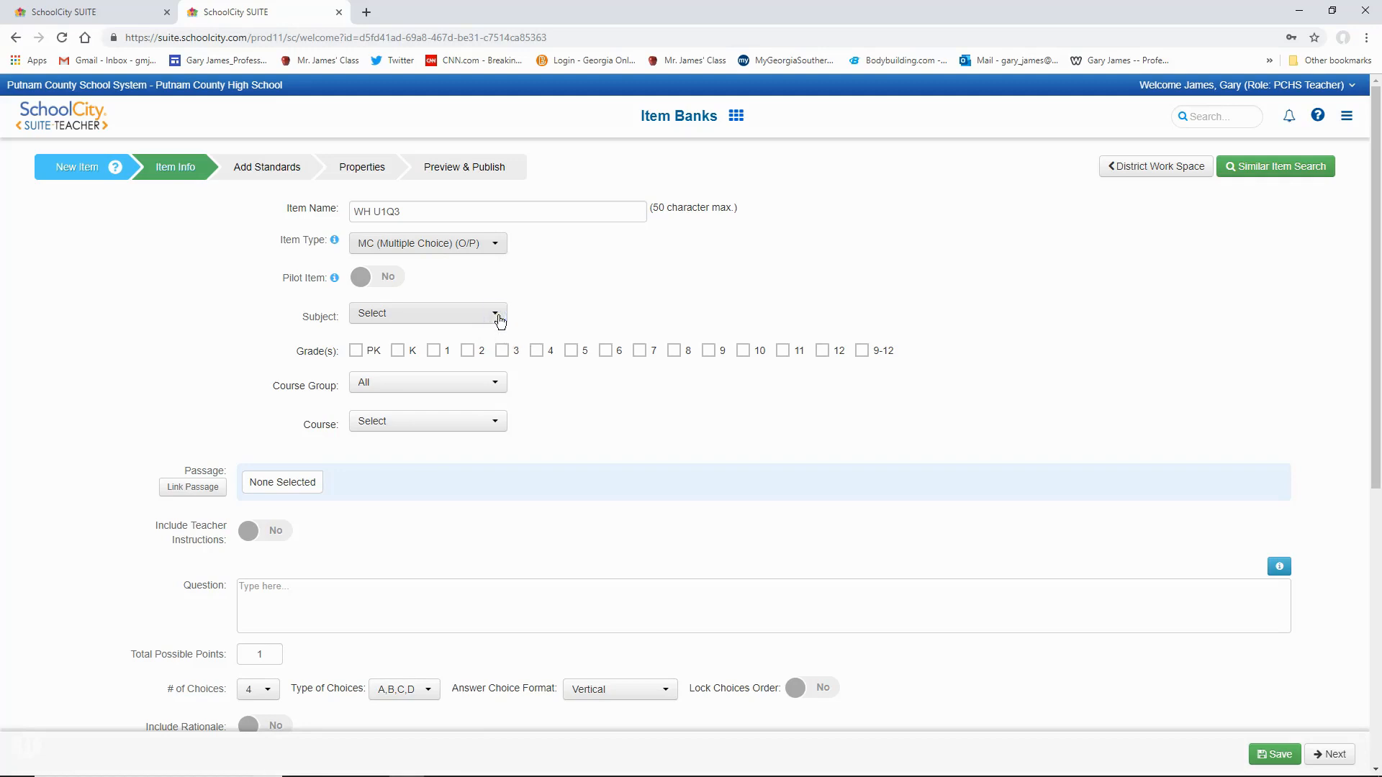
- Set the item's subject to History-Social Science and select grades 9, 10, 11, 12 and 9-12
click(499, 317)
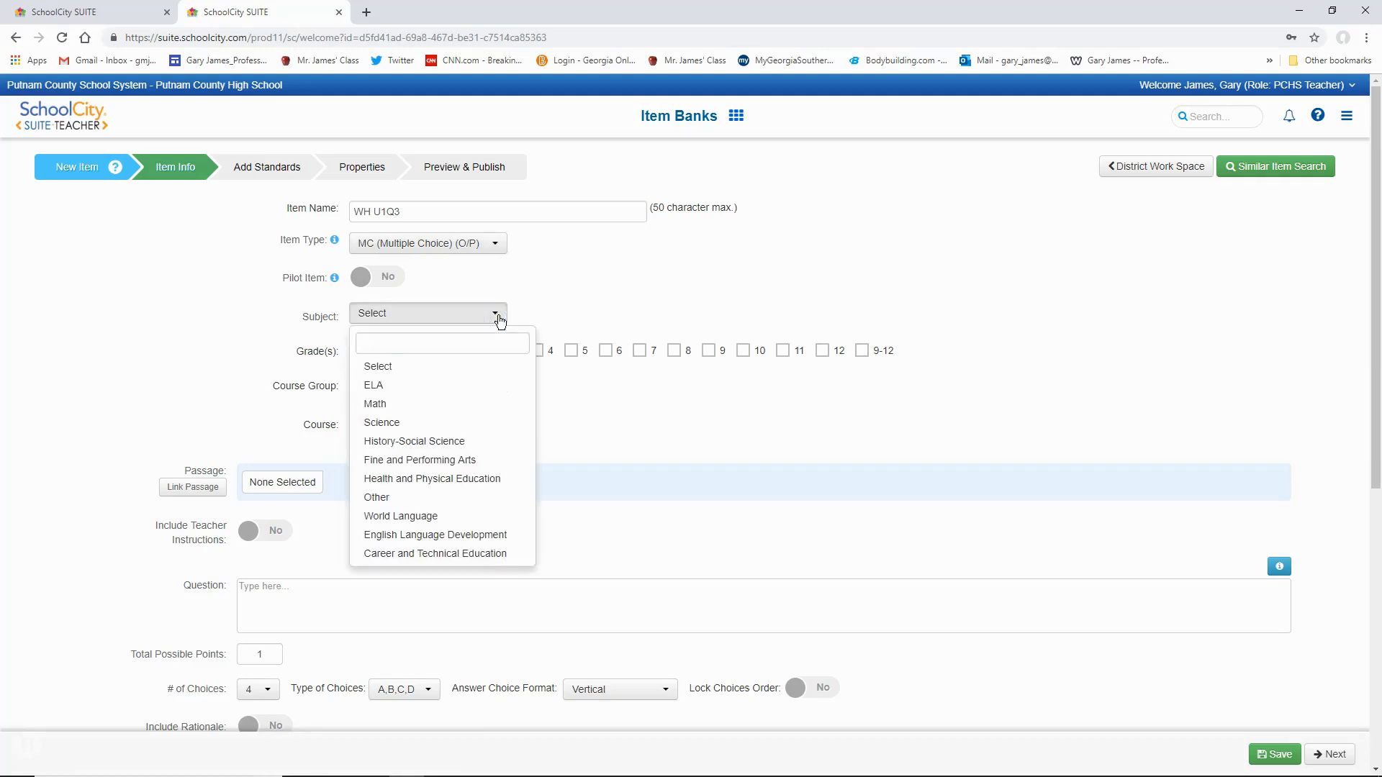
click(458, 441)
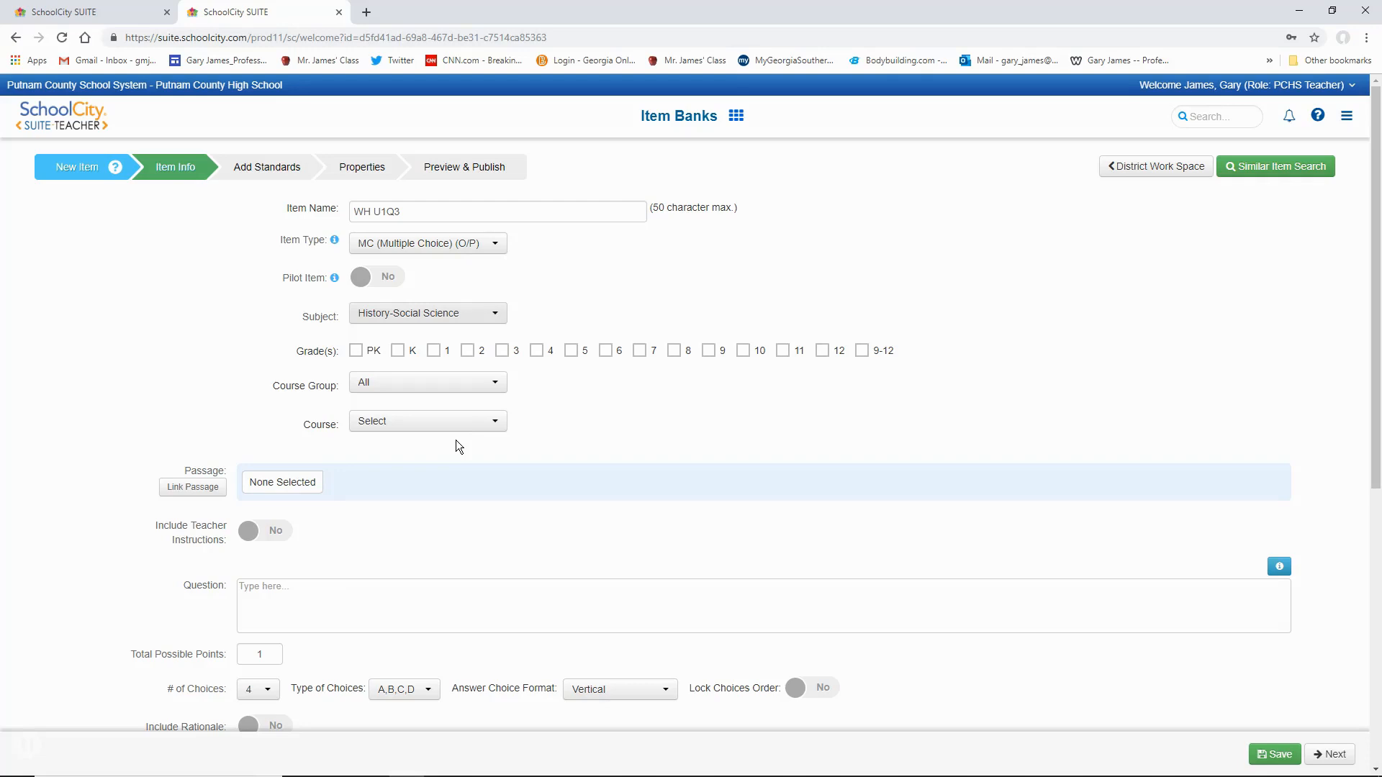
click(709, 353)
click(742, 352)
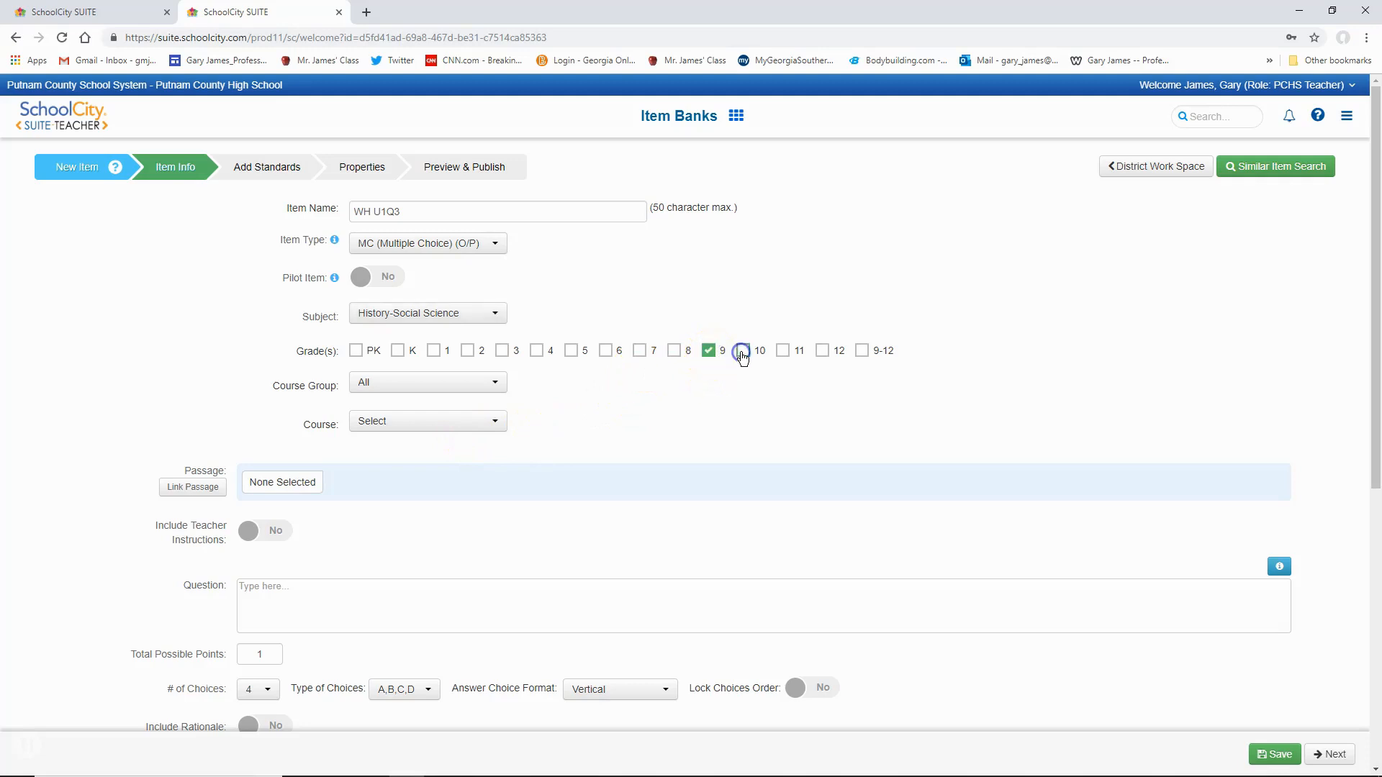
click(782, 351)
click(822, 353)
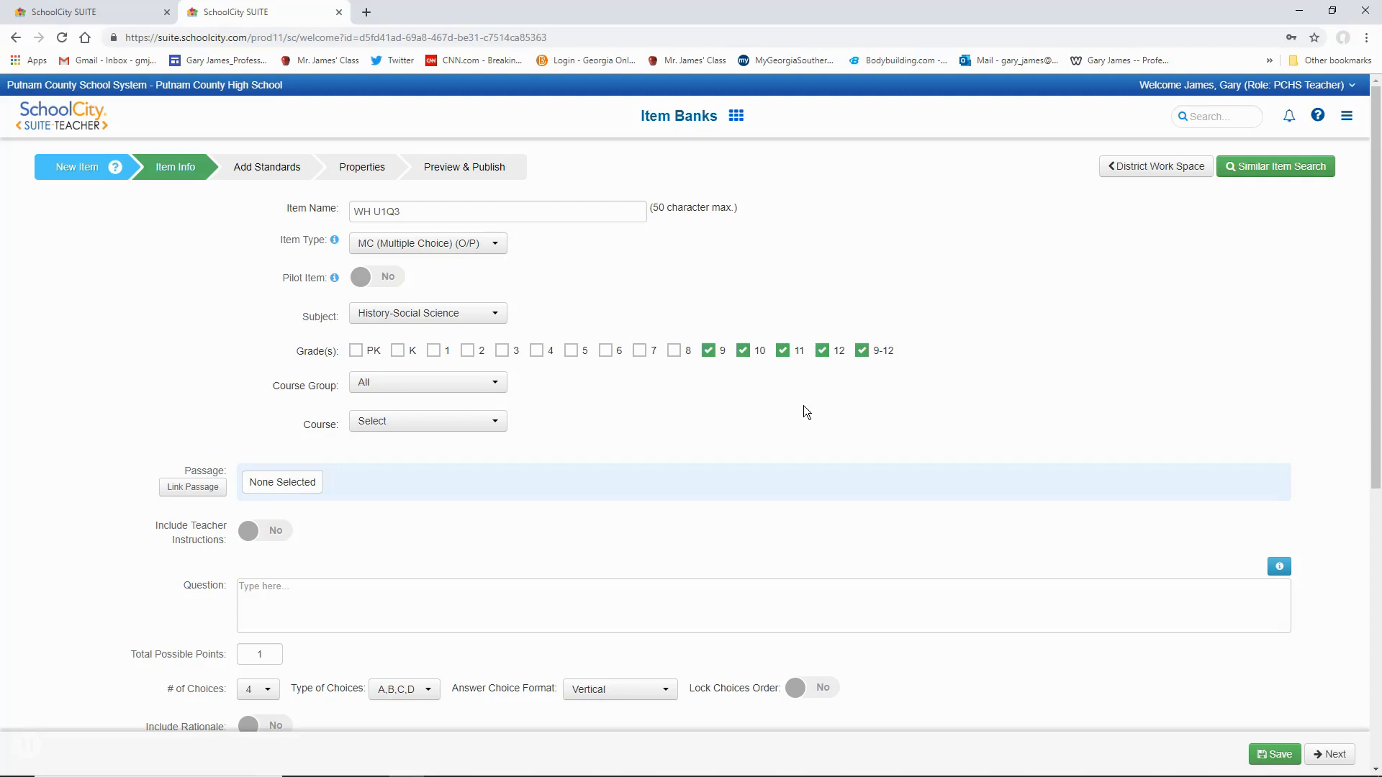
- Assign the item to both World History courses, 45.0830000 and 45.9830000
click(500, 423)
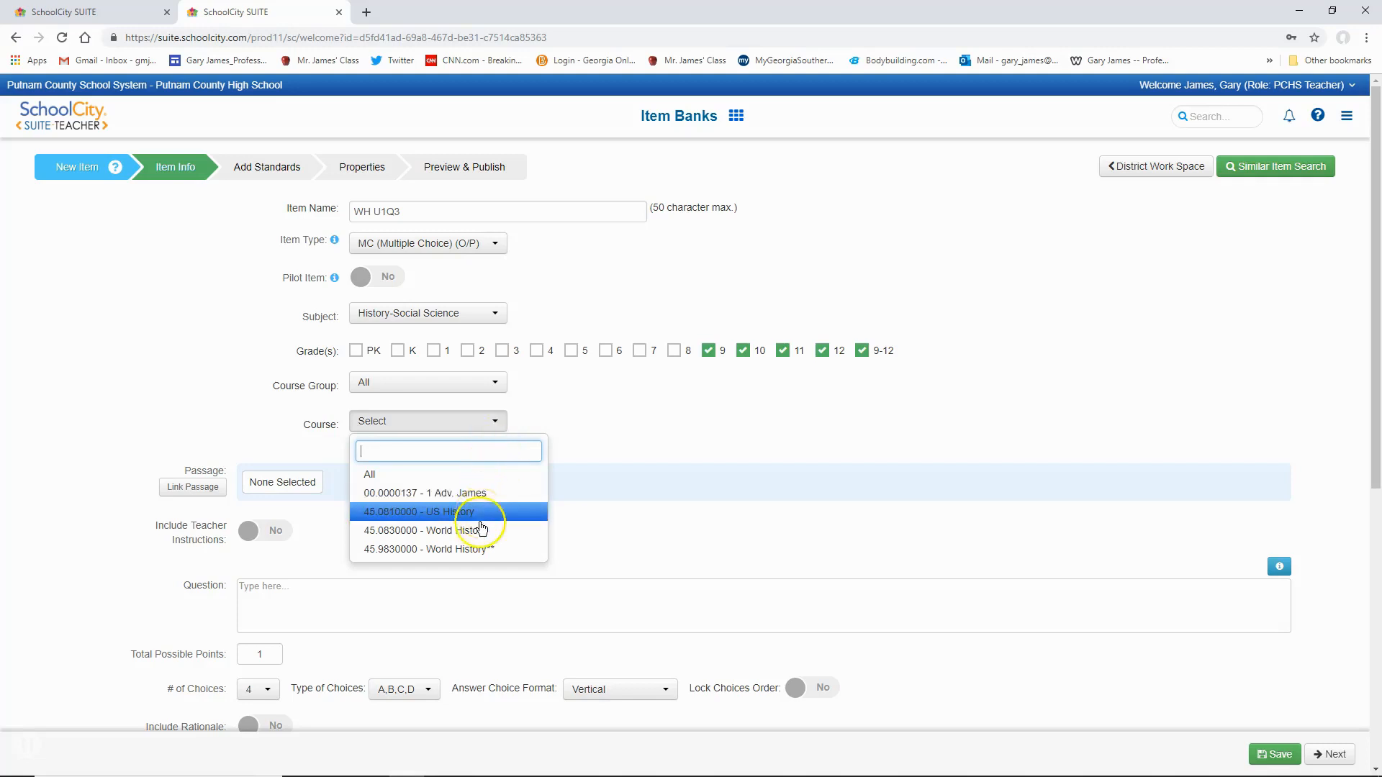
click(483, 550)
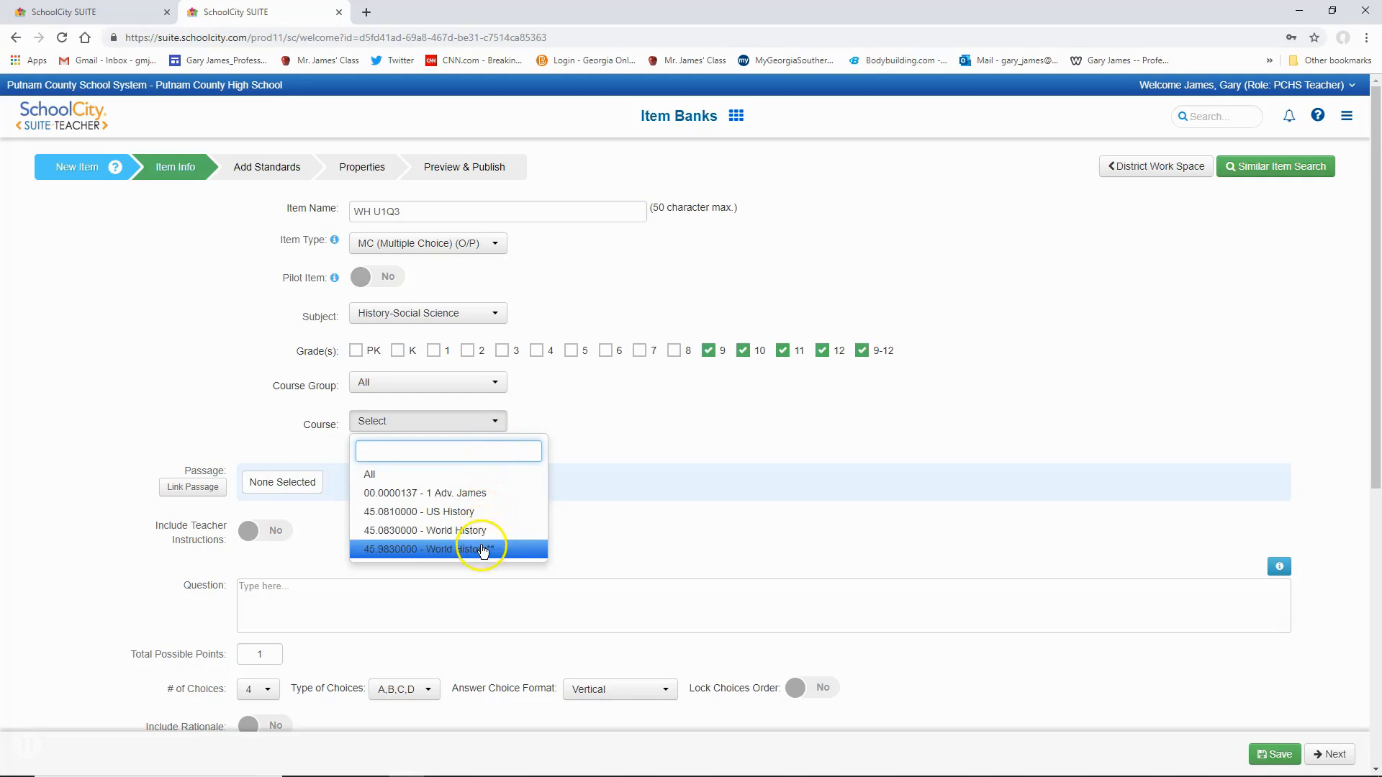
click(487, 534)
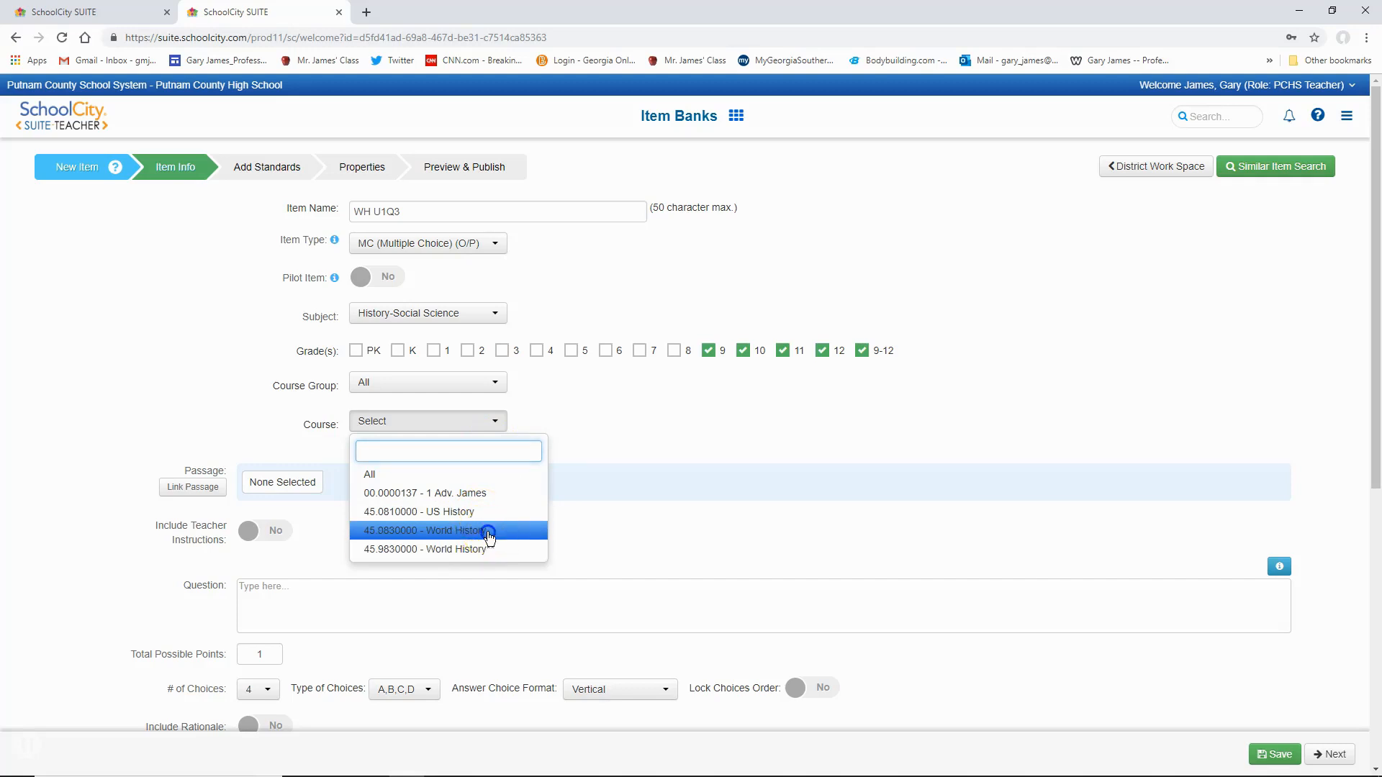
click(488, 551)
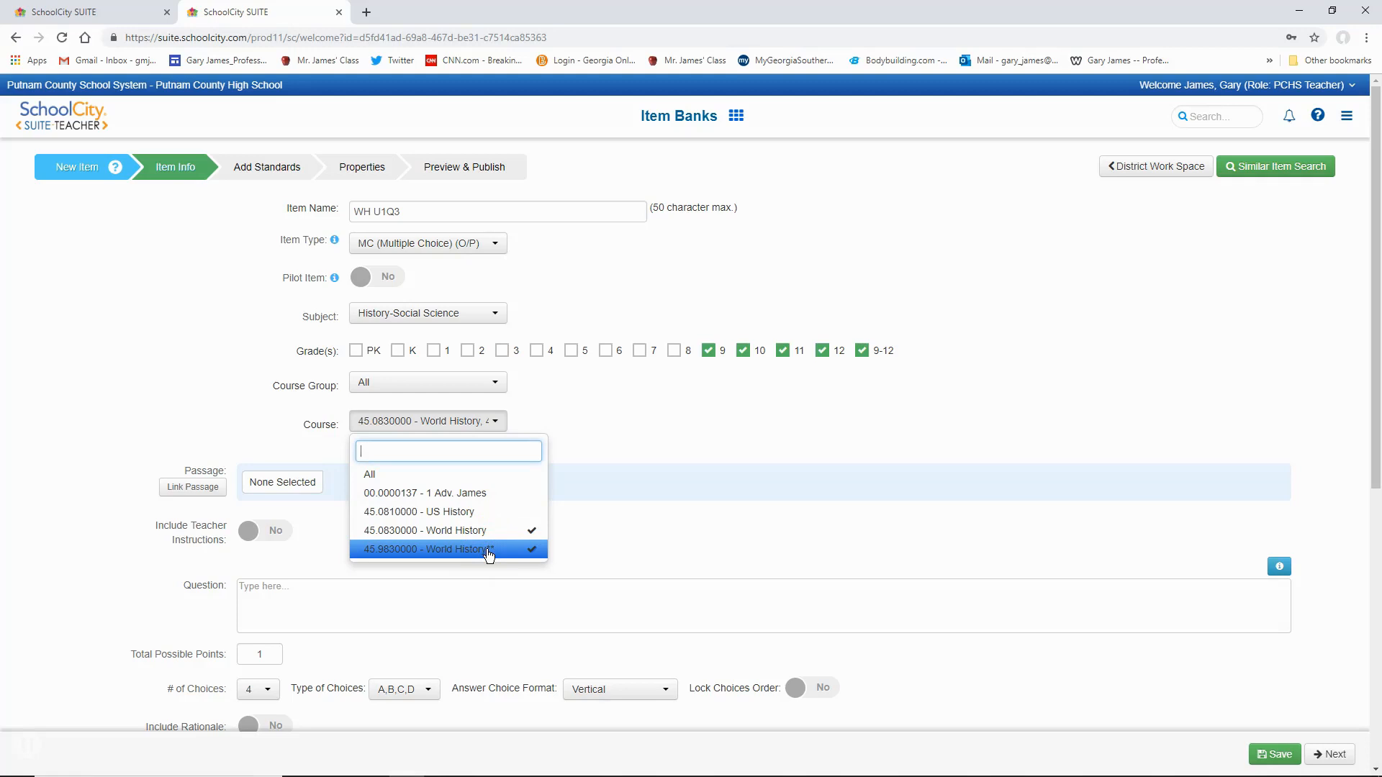
click(581, 554)
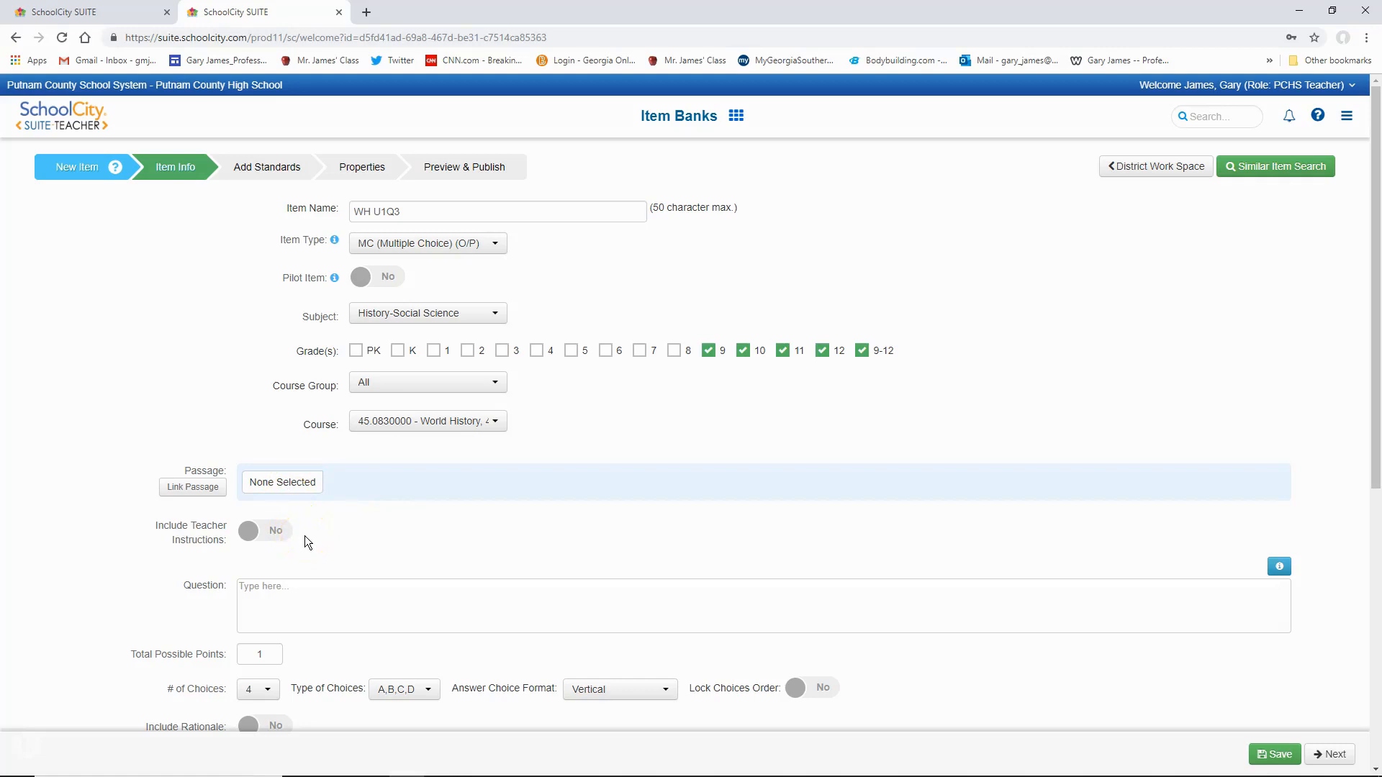
- Enter "What is monotheism?" as the question text
scroll(305, 537, down, 2)
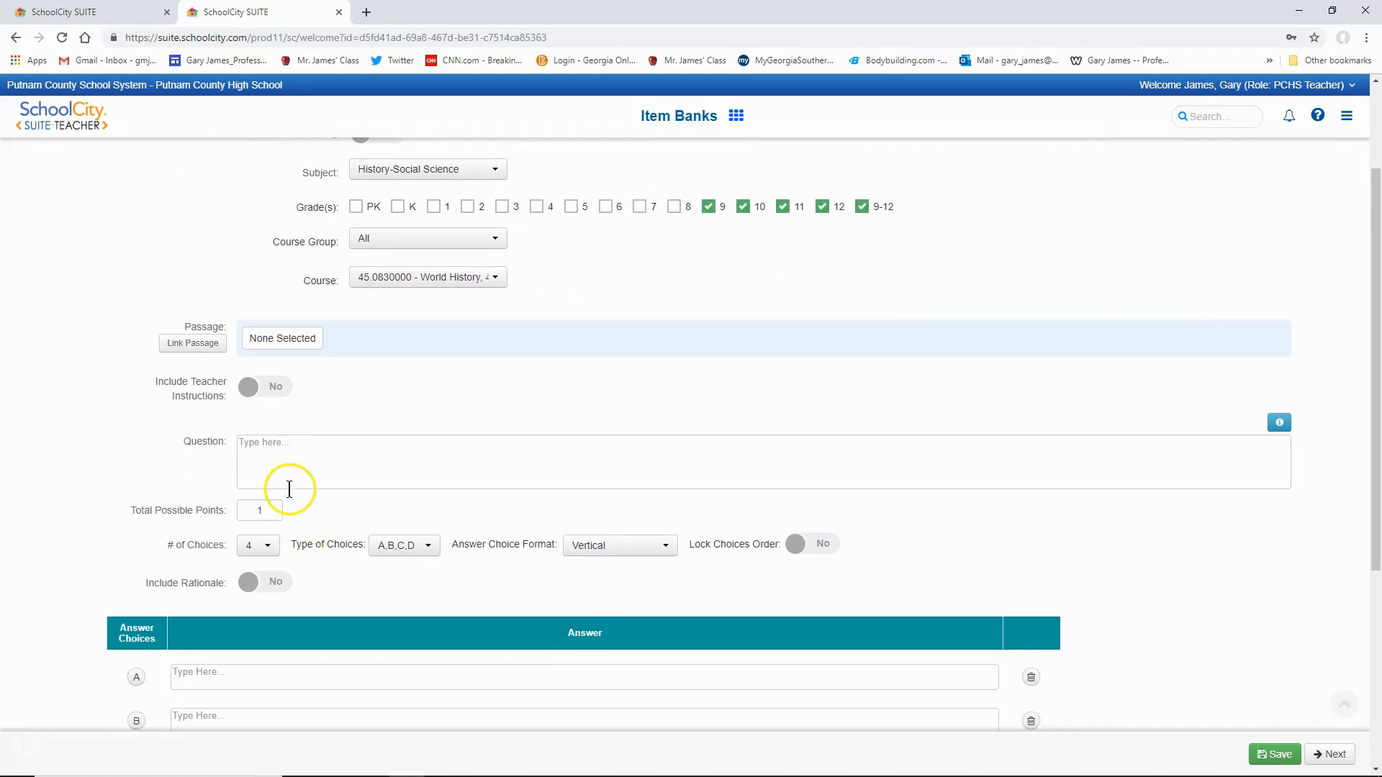
click(274, 448)
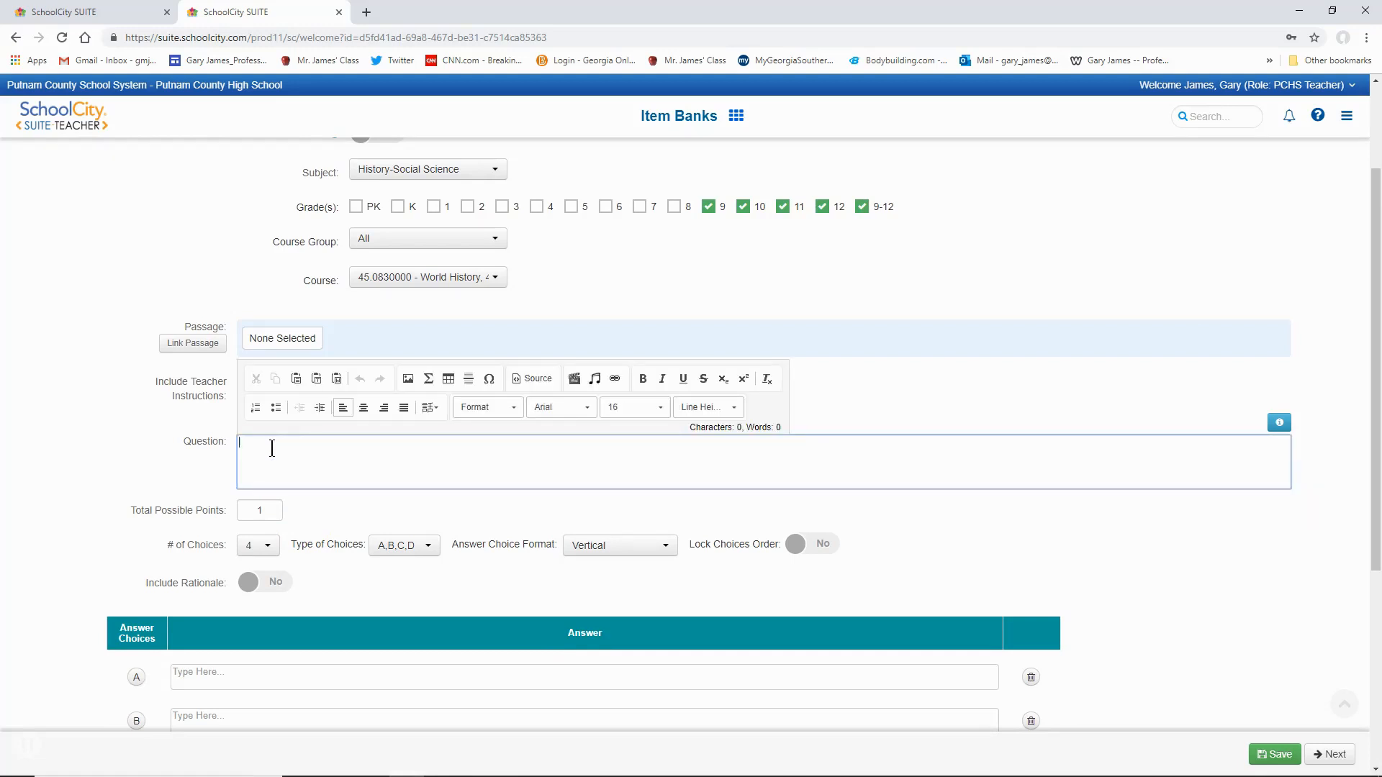
text(What is monotheism?)
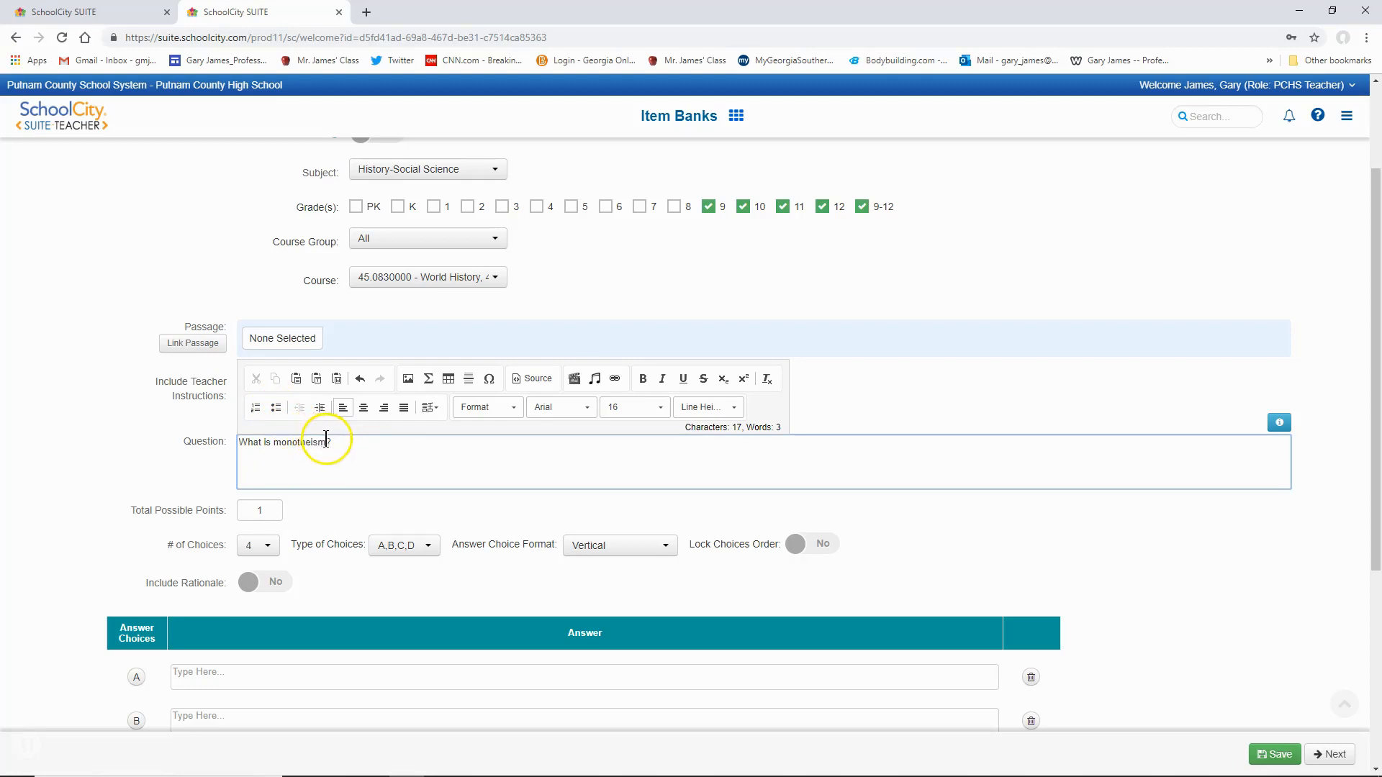
- Bold the word "monotheism" in the question, and extend the bold formatting to the whole question text
drag(326, 441, 273, 442)
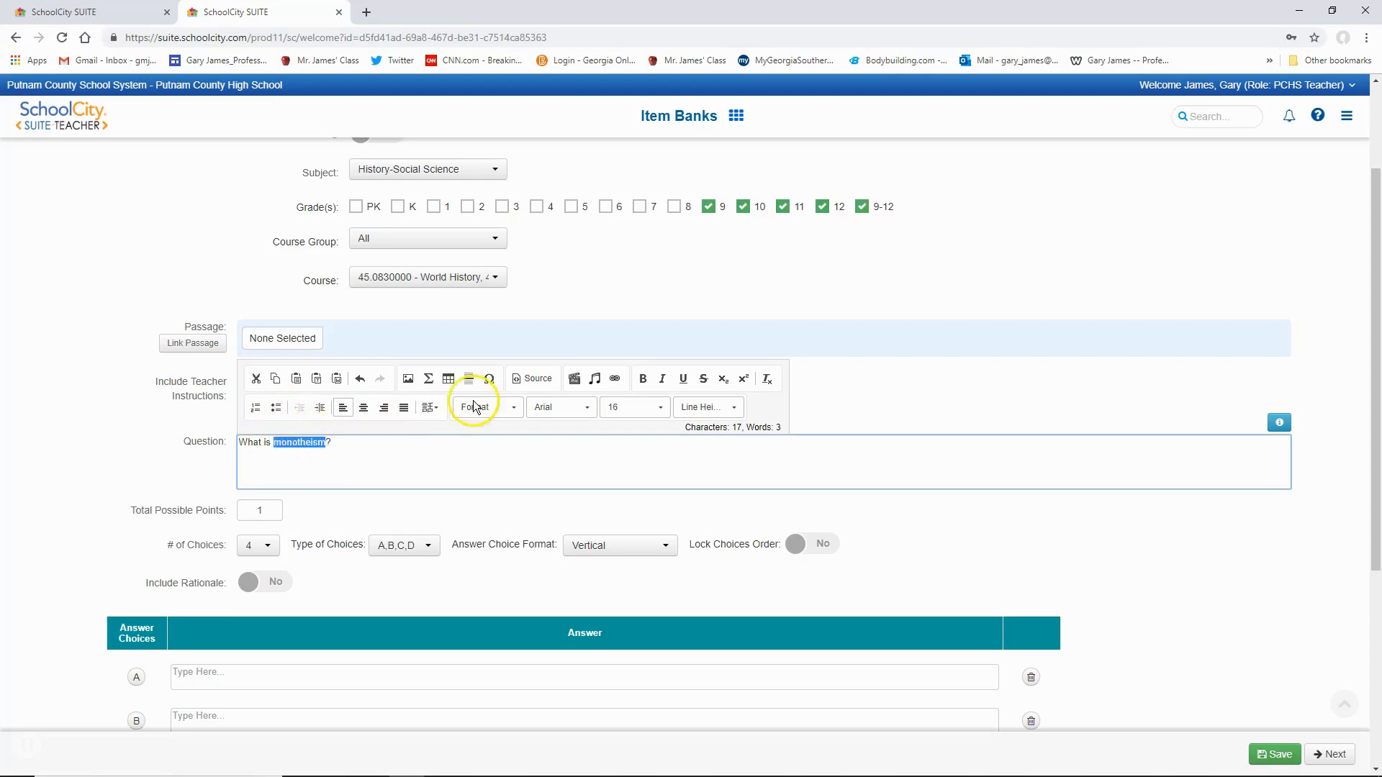
click(643, 379)
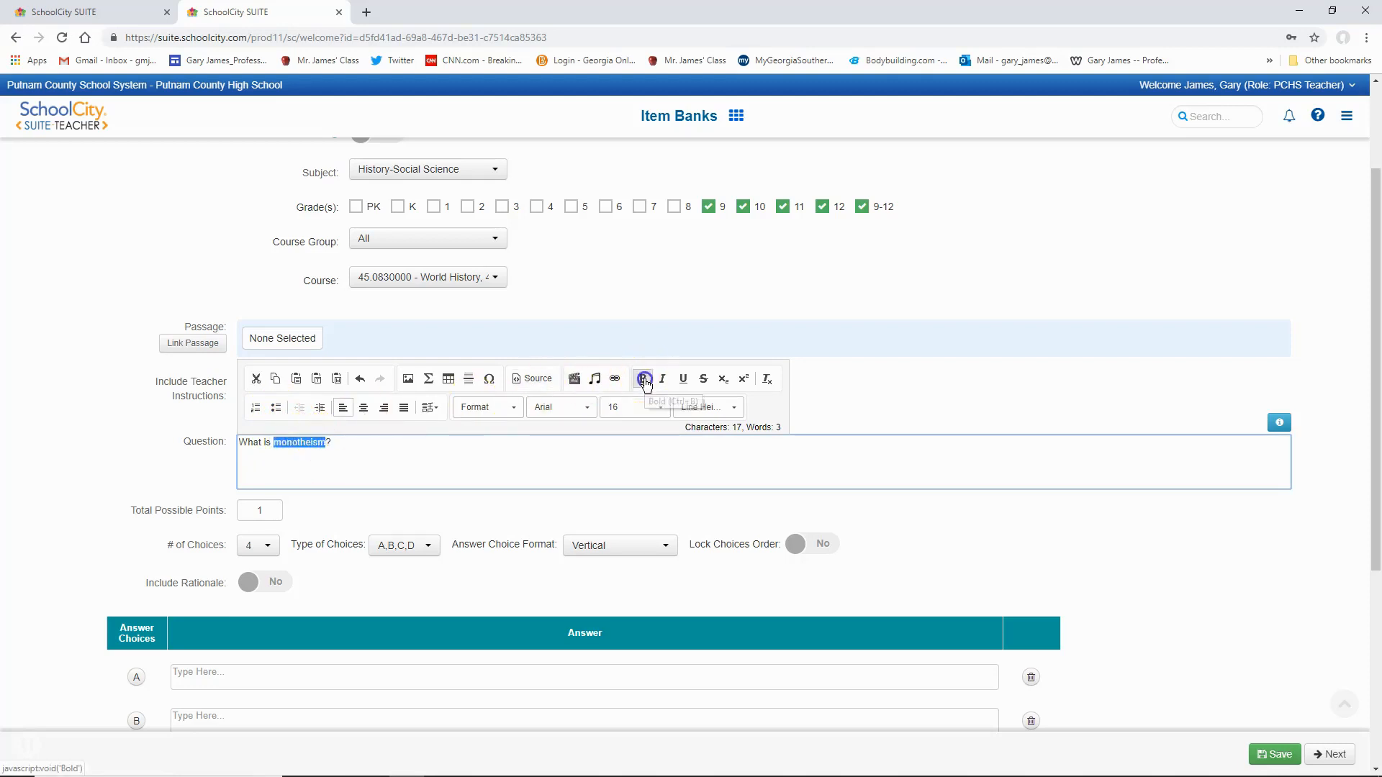
click(442, 448)
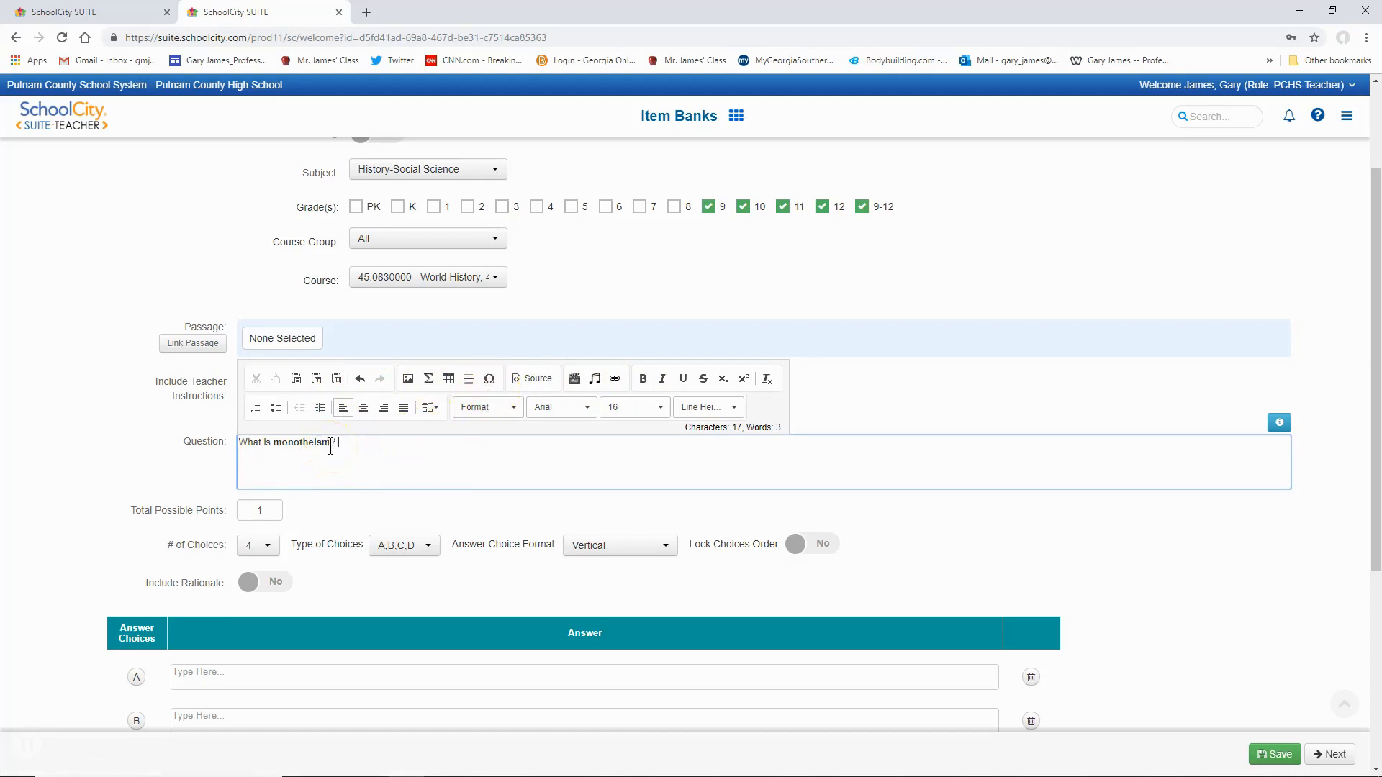
drag(336, 442, 240, 442)
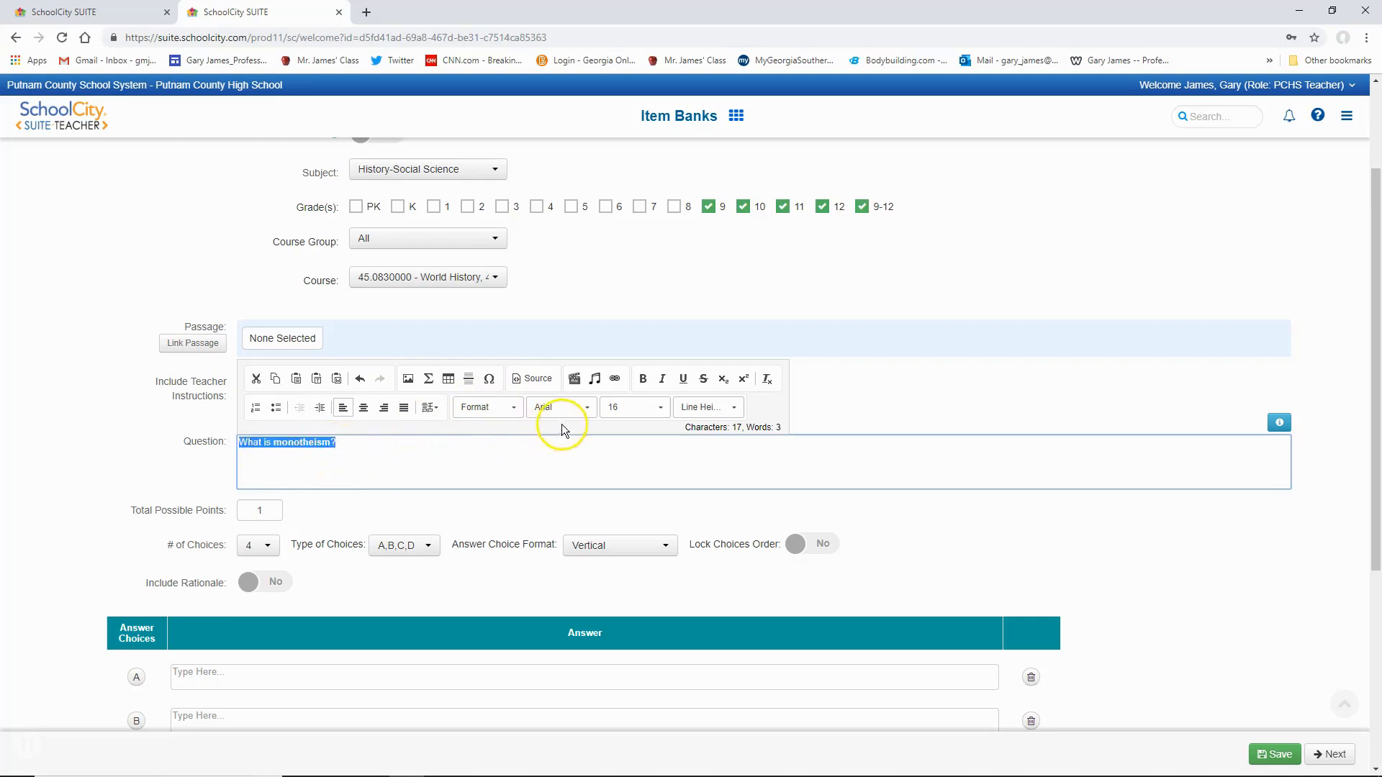
click(643, 381)
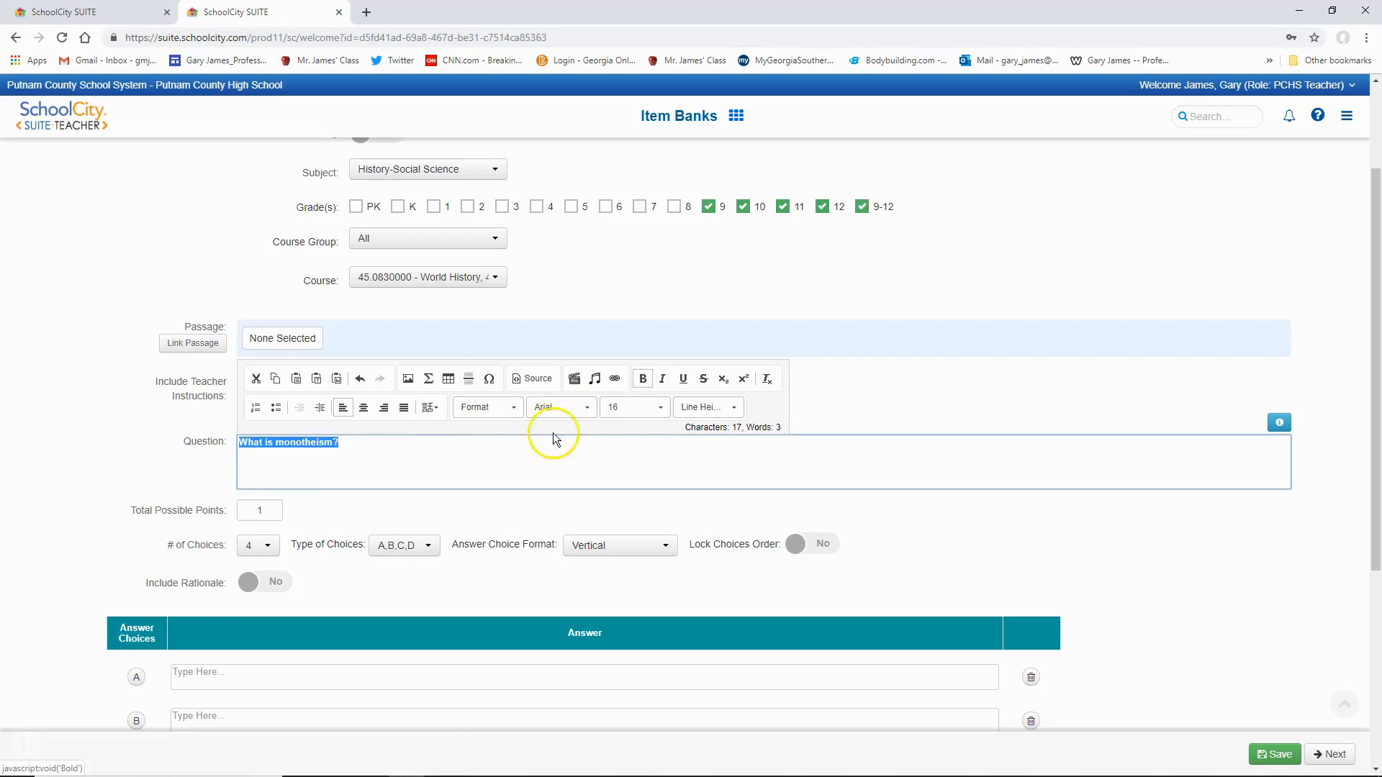
- Remove the bold formatting from the whole question text
click(424, 454)
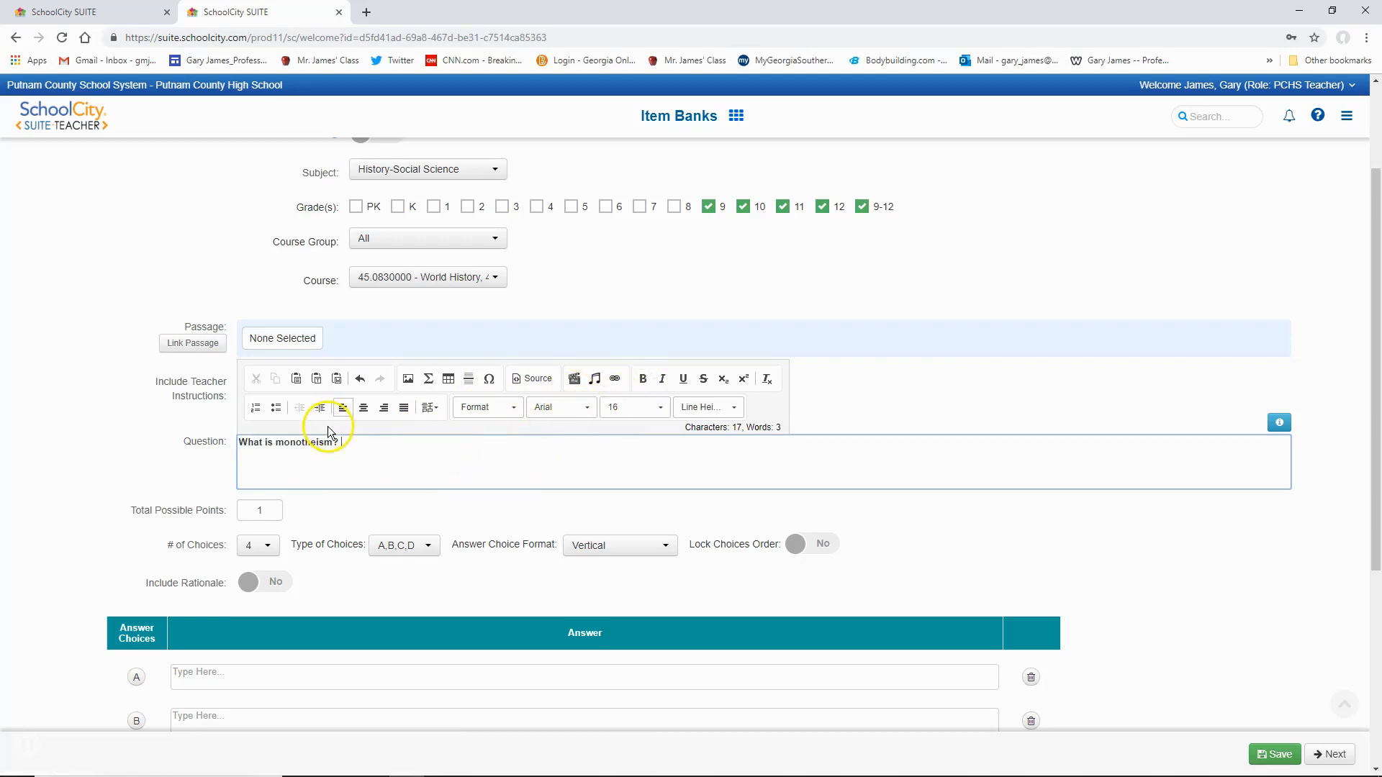
drag(343, 441, 236, 438)
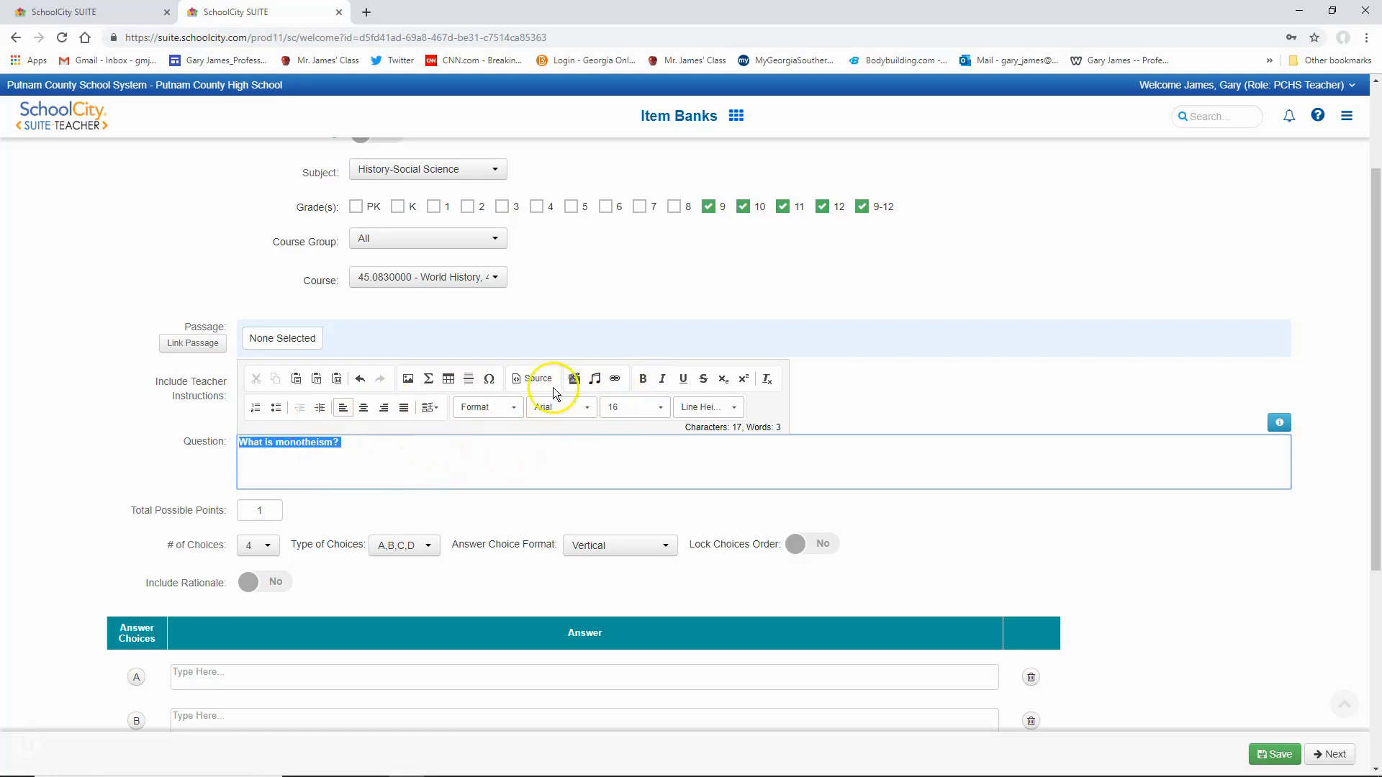
click(644, 380)
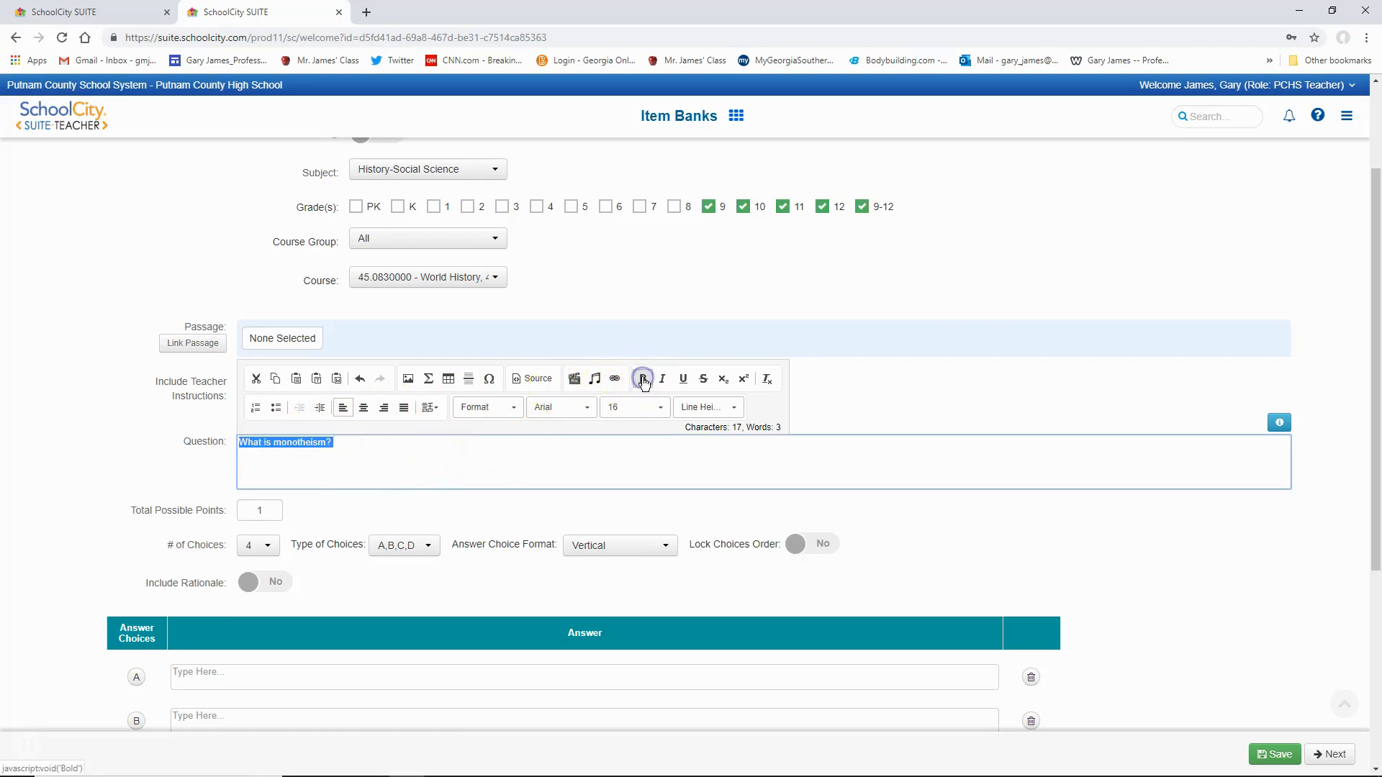
click(334, 499)
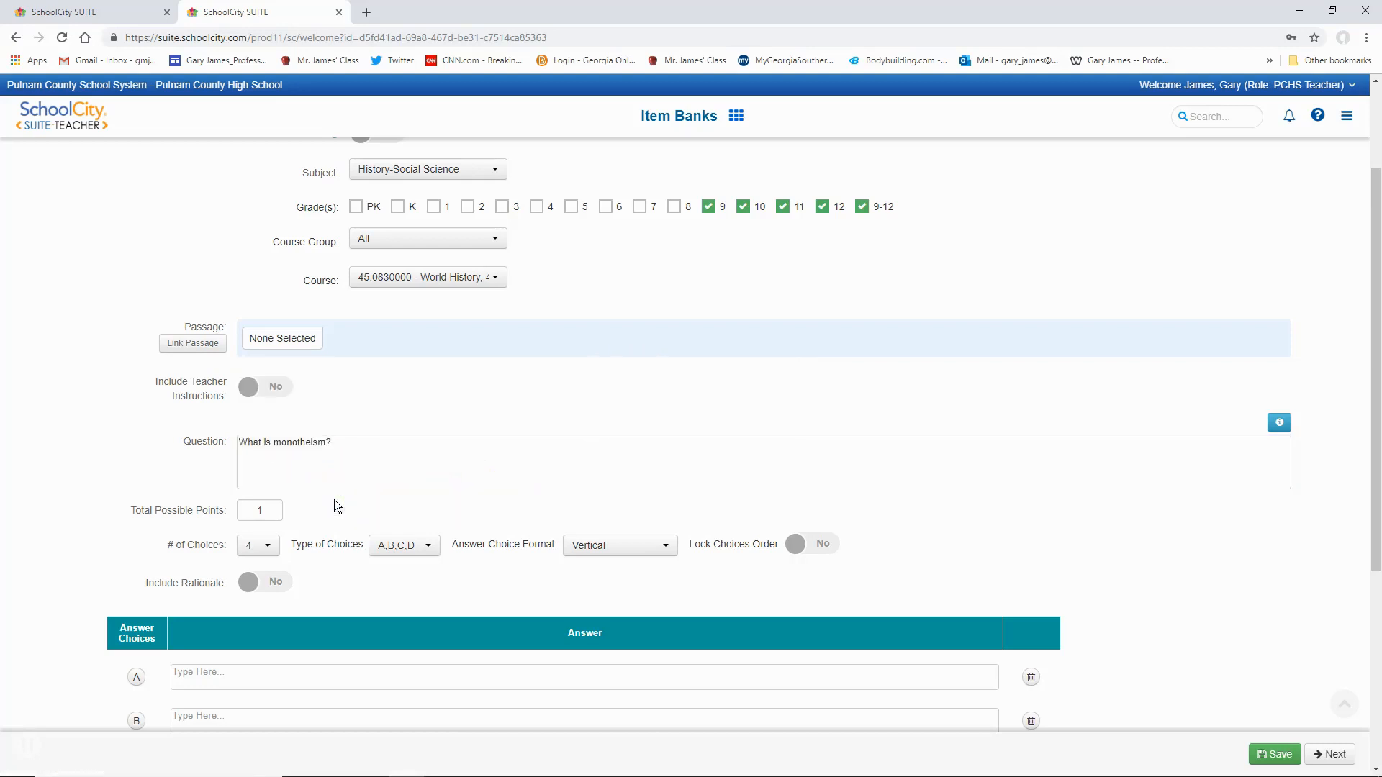
scroll(339, 494, down, 2)
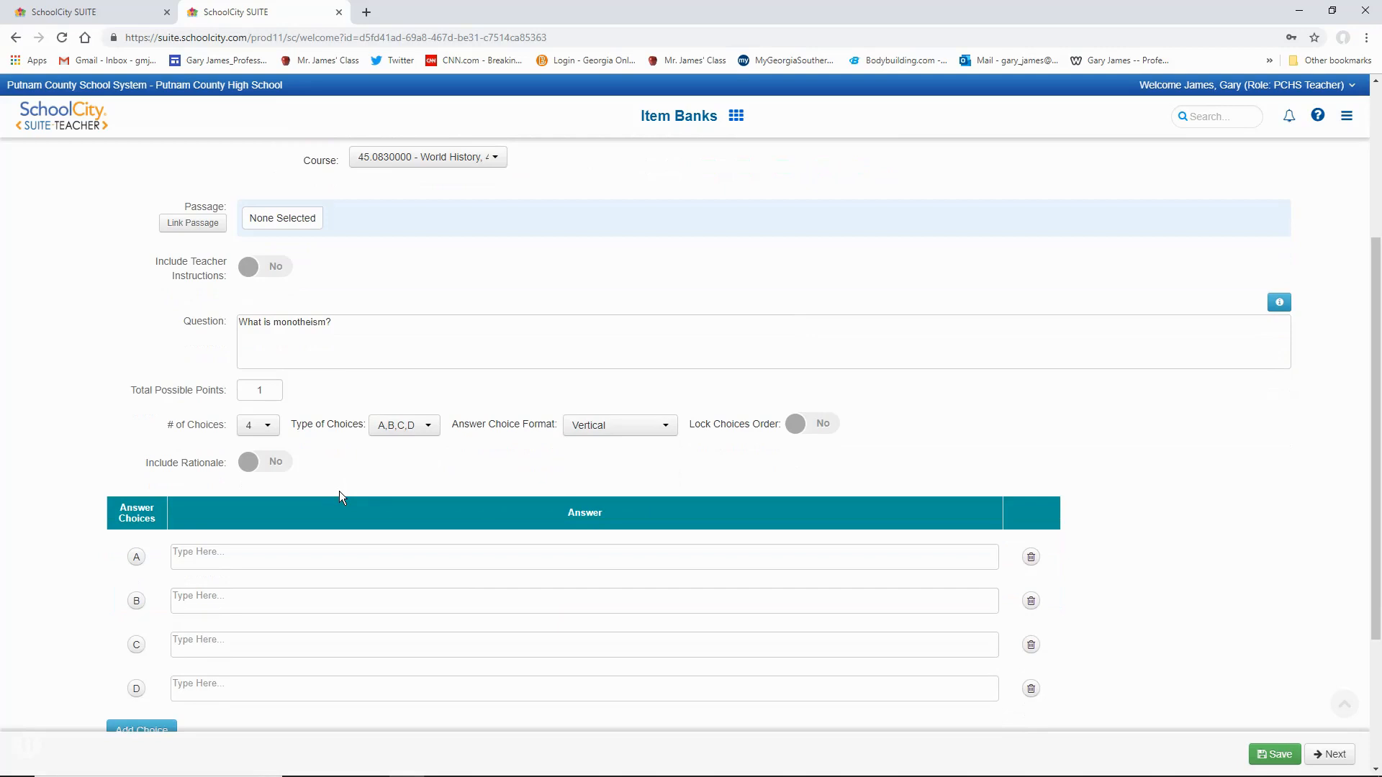
click(271, 429)
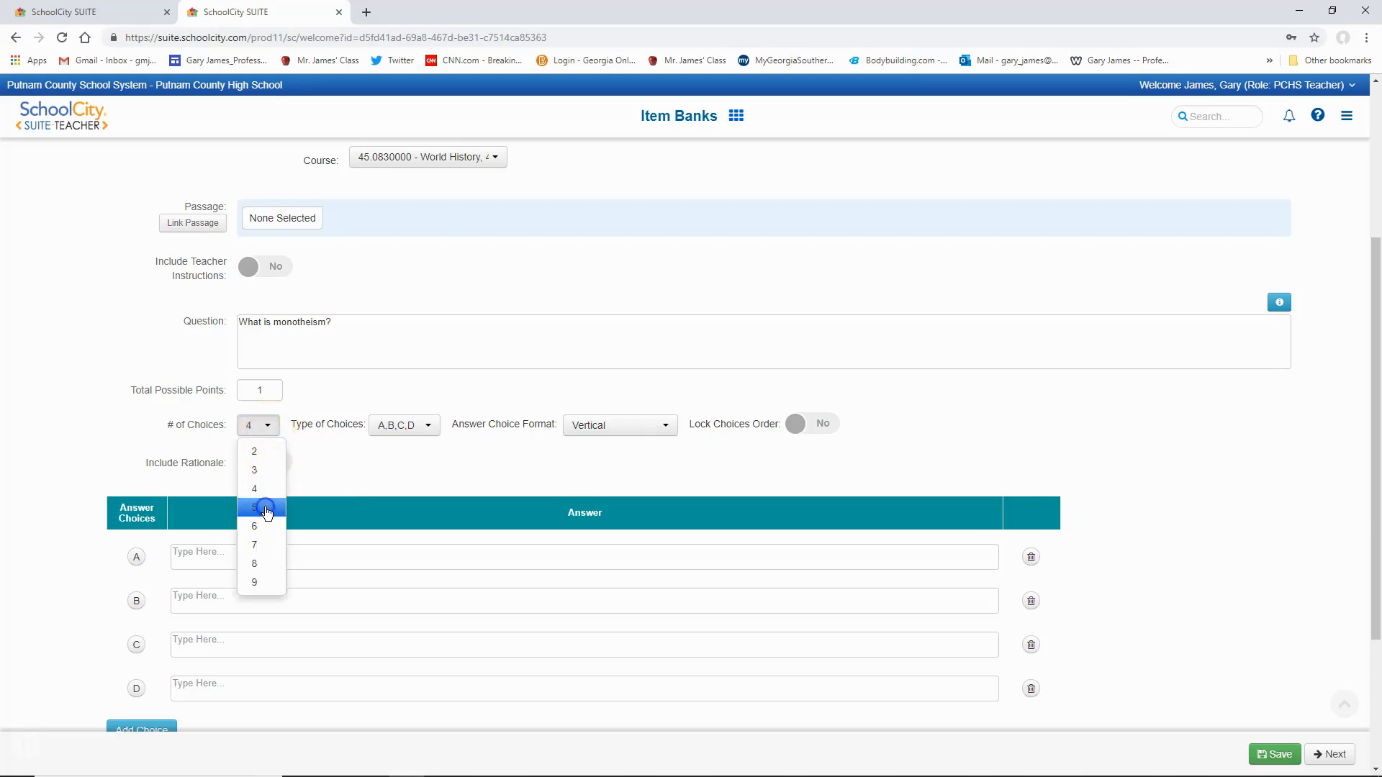
click(267, 509)
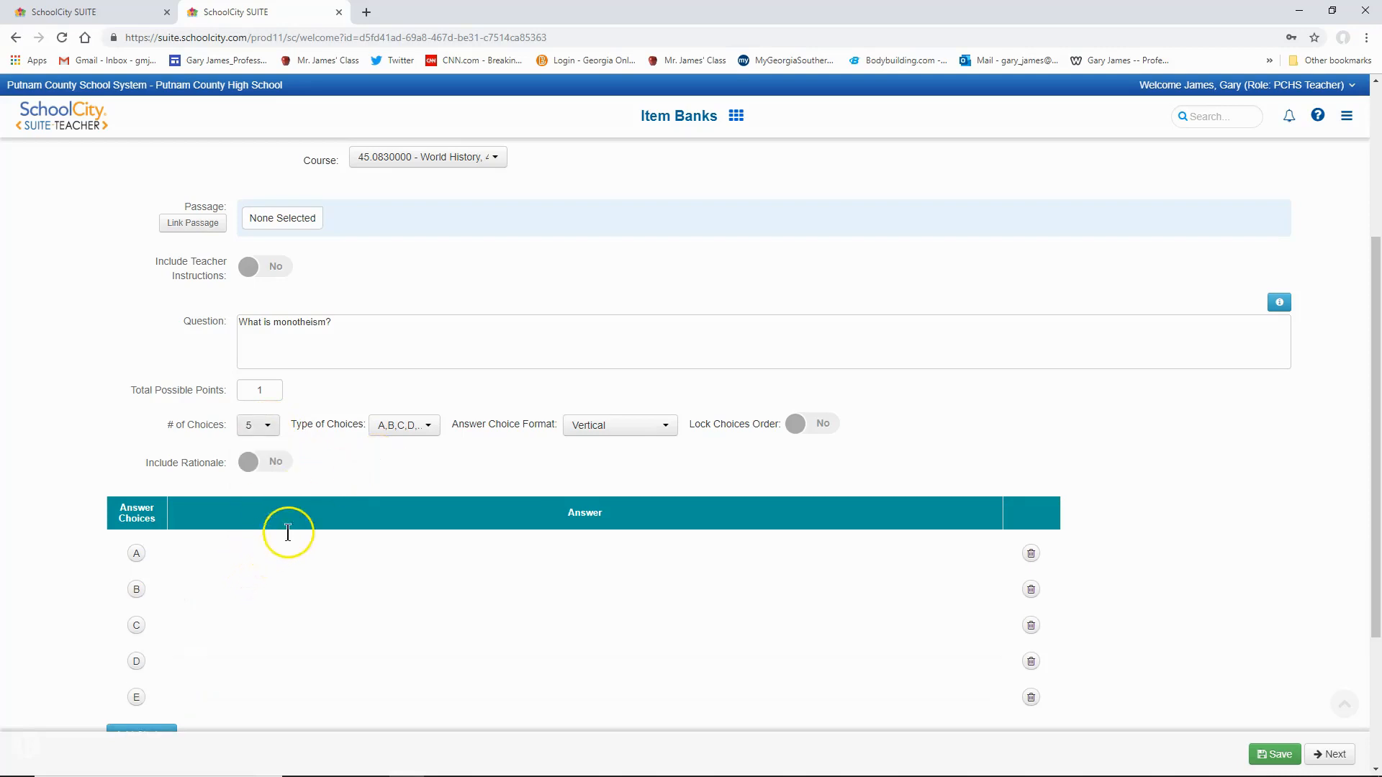
click(429, 427)
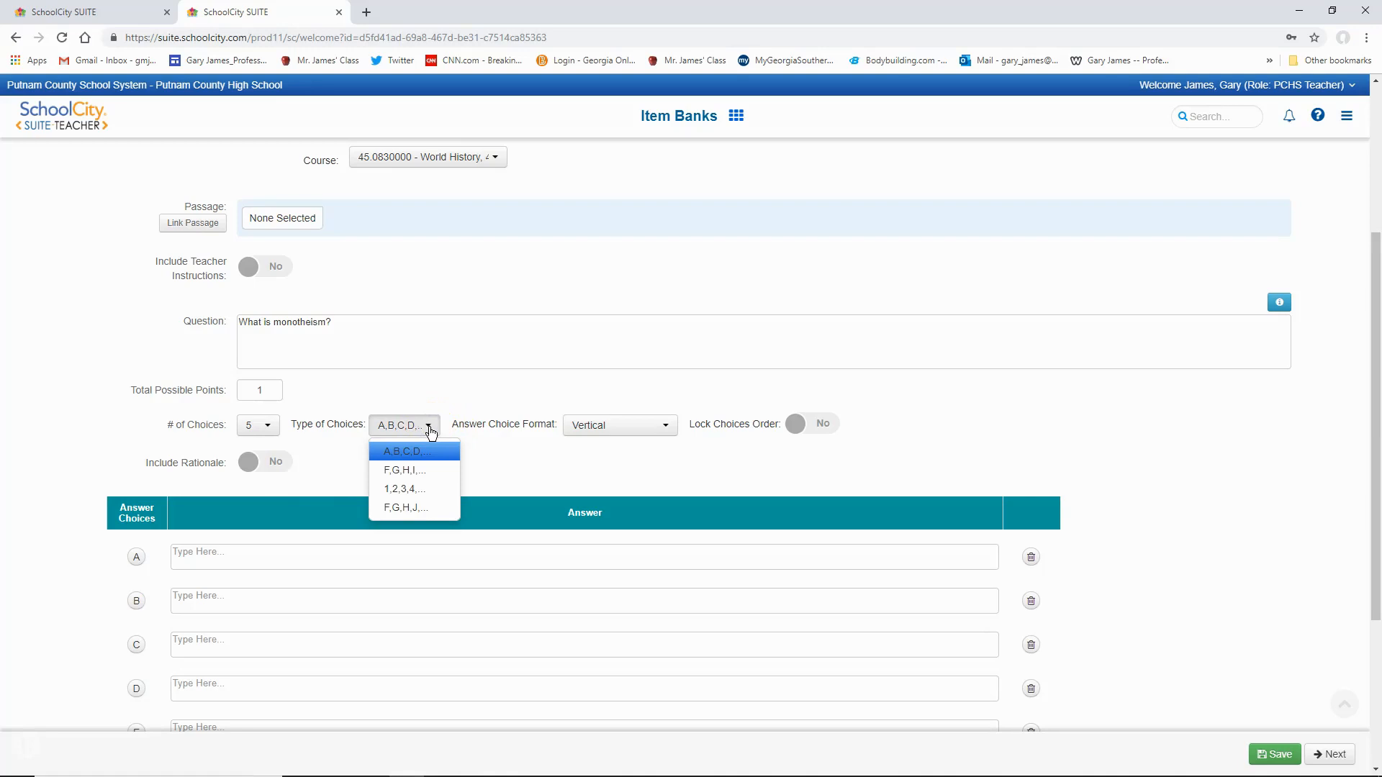
click(267, 425)
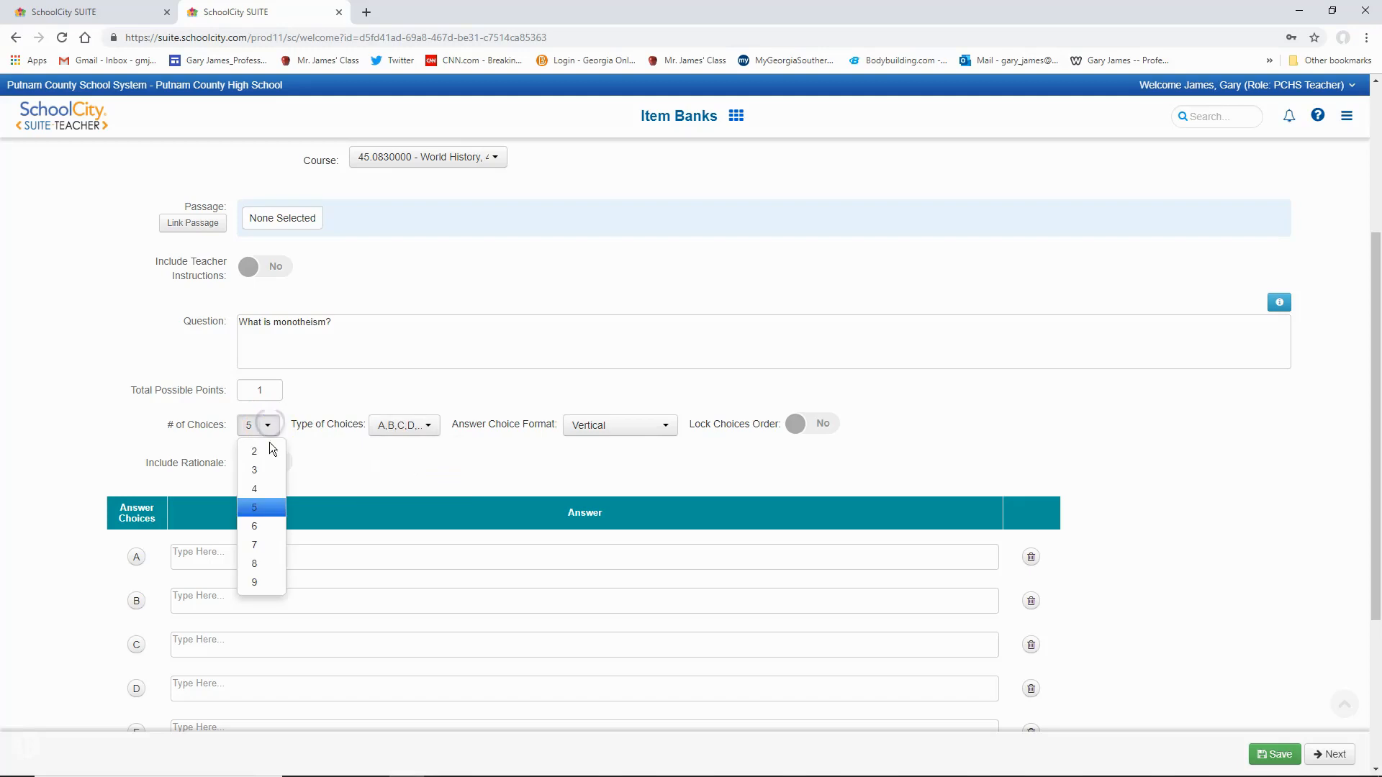
click(267, 492)
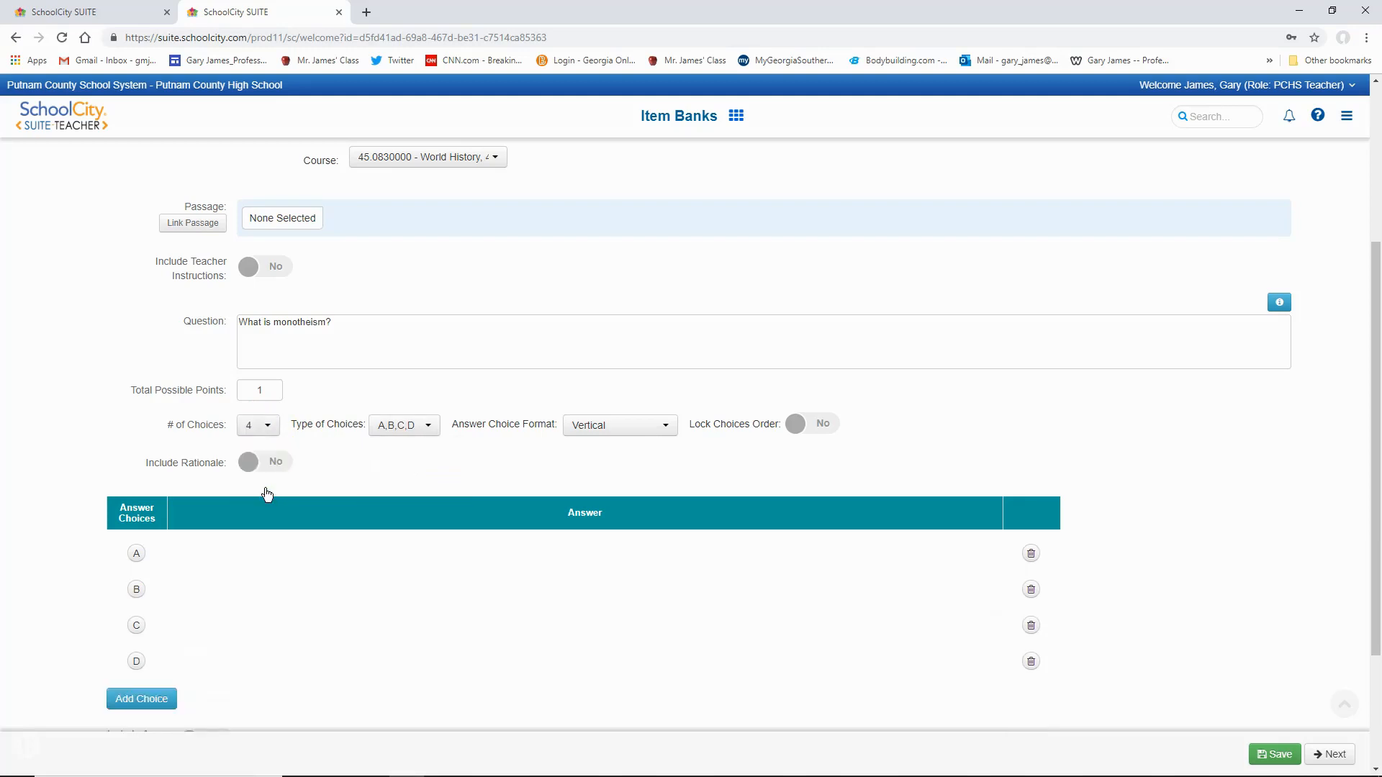
click(429, 428)
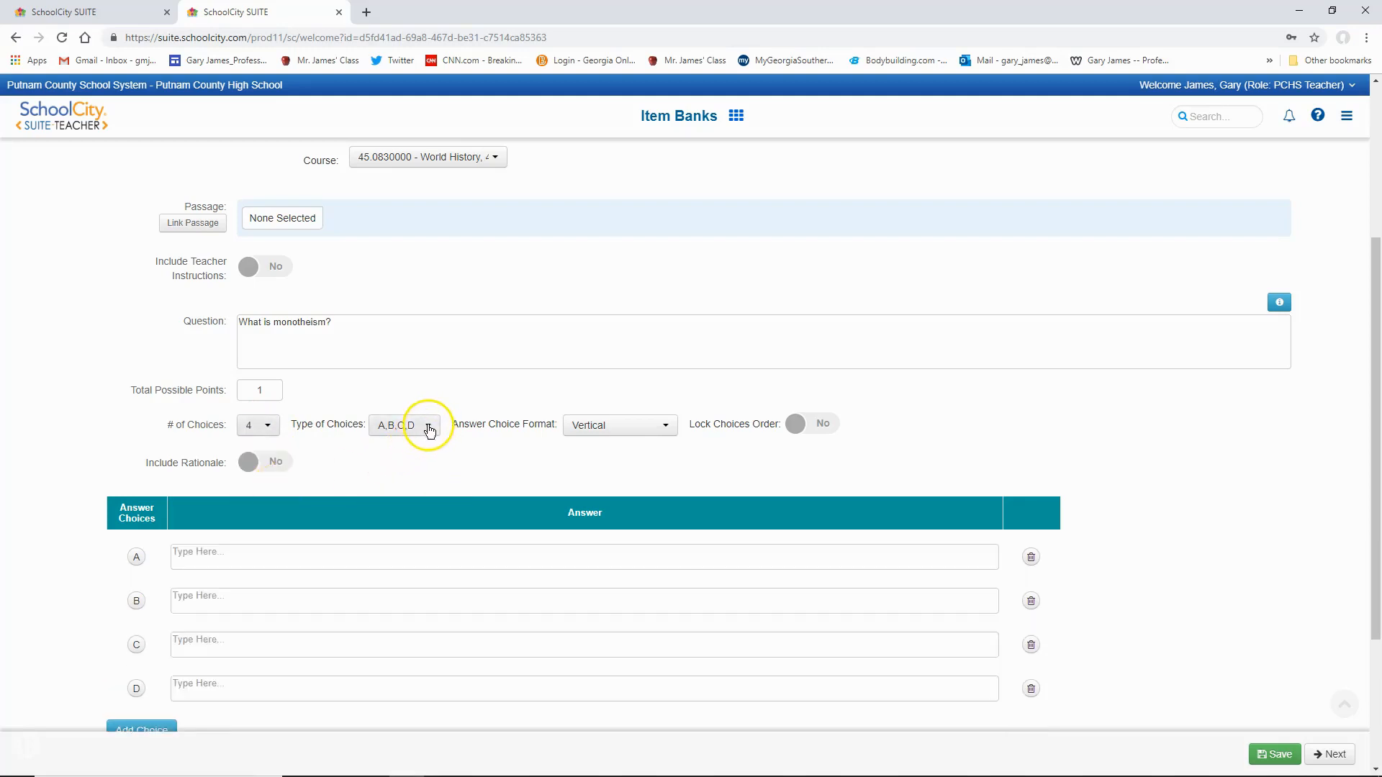
click(668, 431)
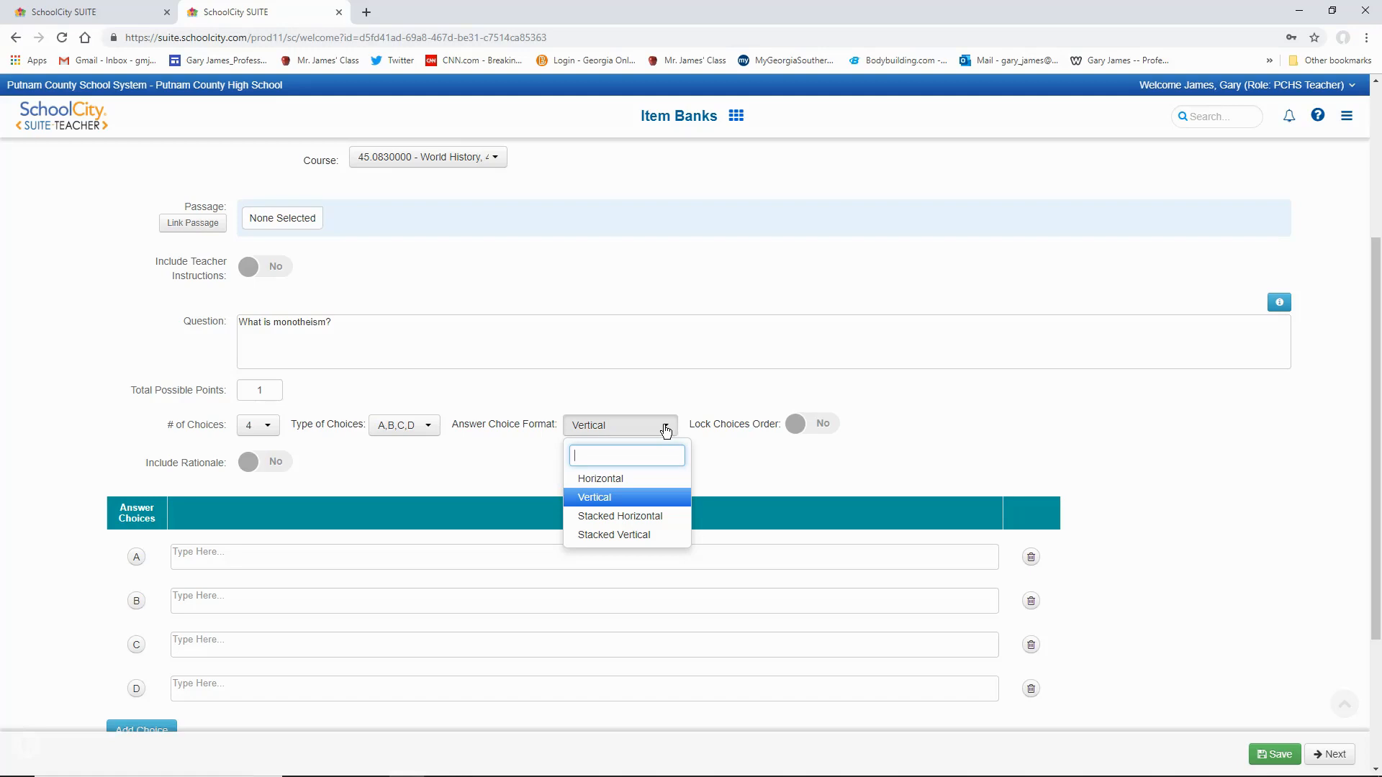
click(726, 459)
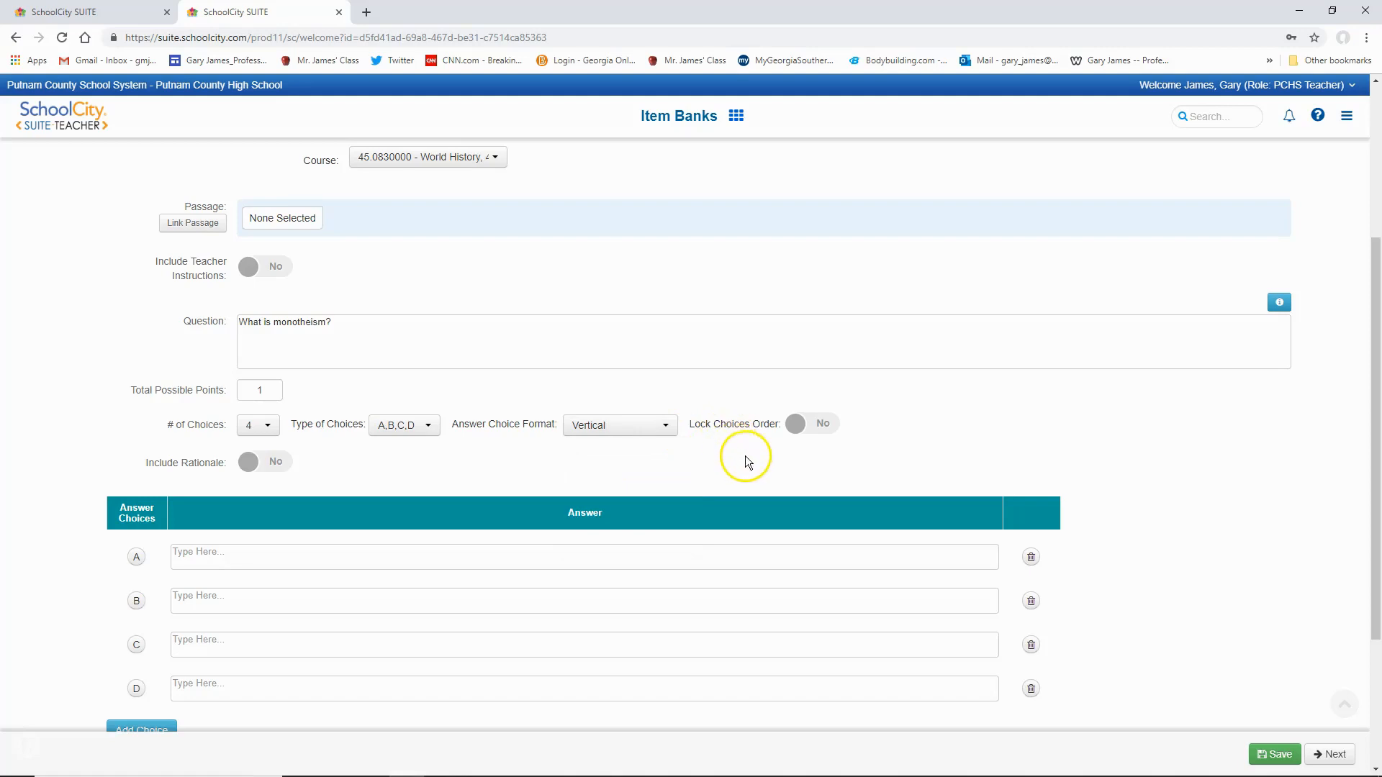
- Lock the order of the answer choices and mark choice B as the correct answer
scroll(743, 453, down, 1)
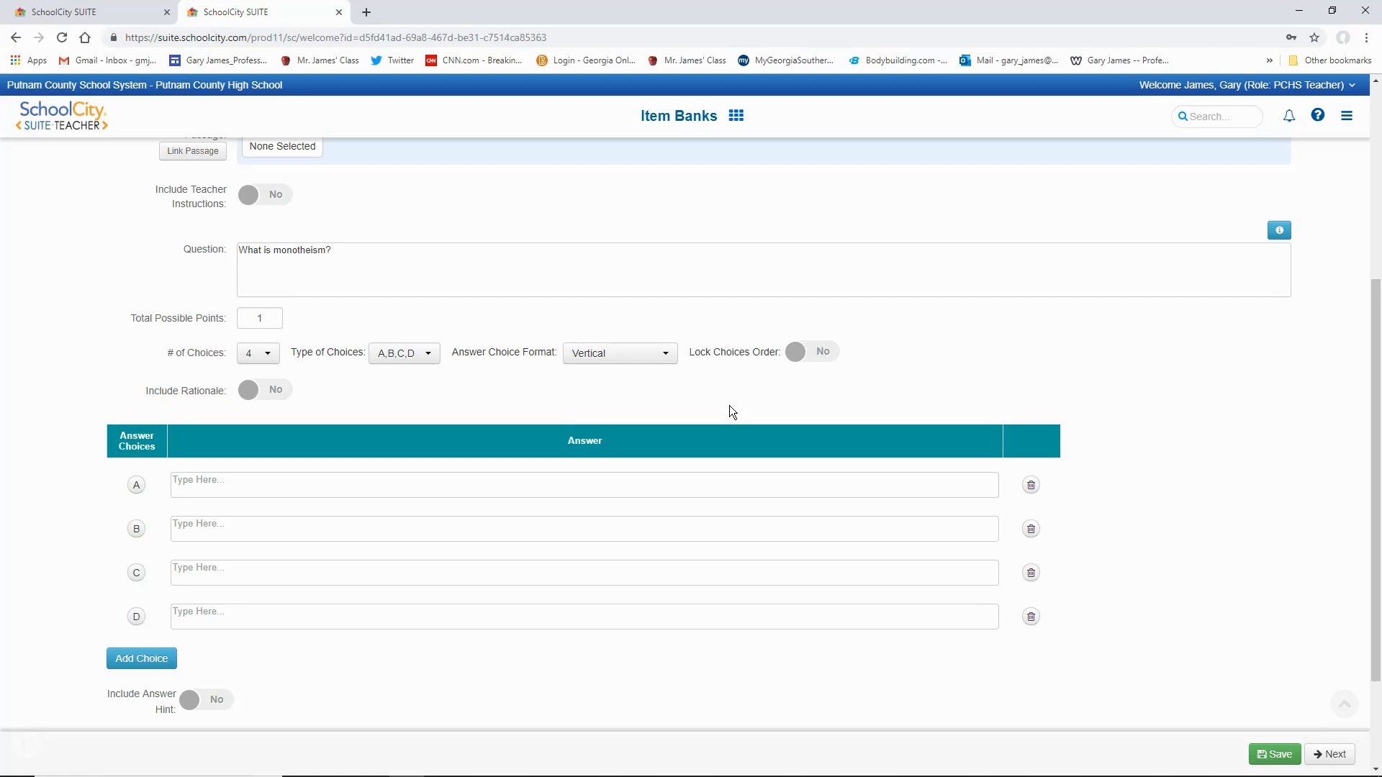
click(796, 353)
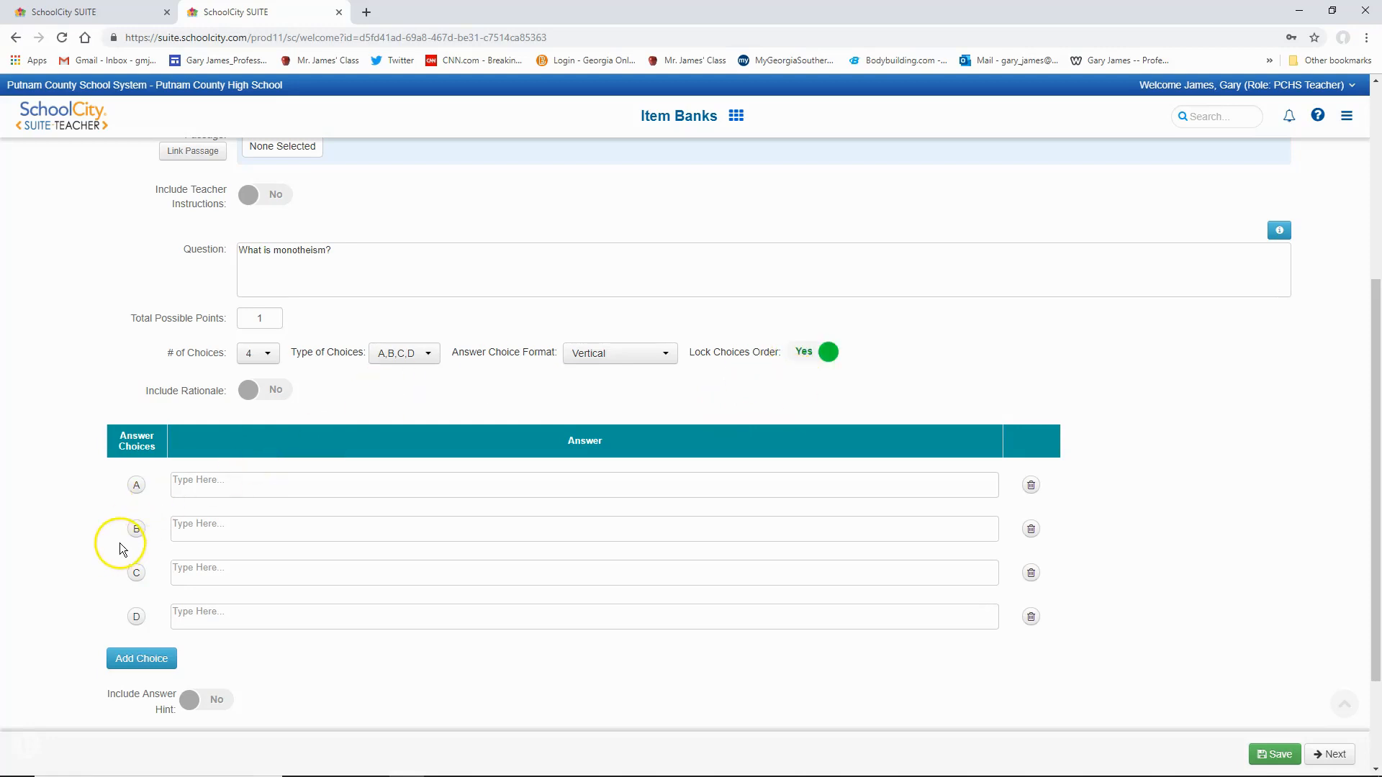
click(137, 531)
- Enter "Belief in one God" as the text of answer choice B
click(180, 529)
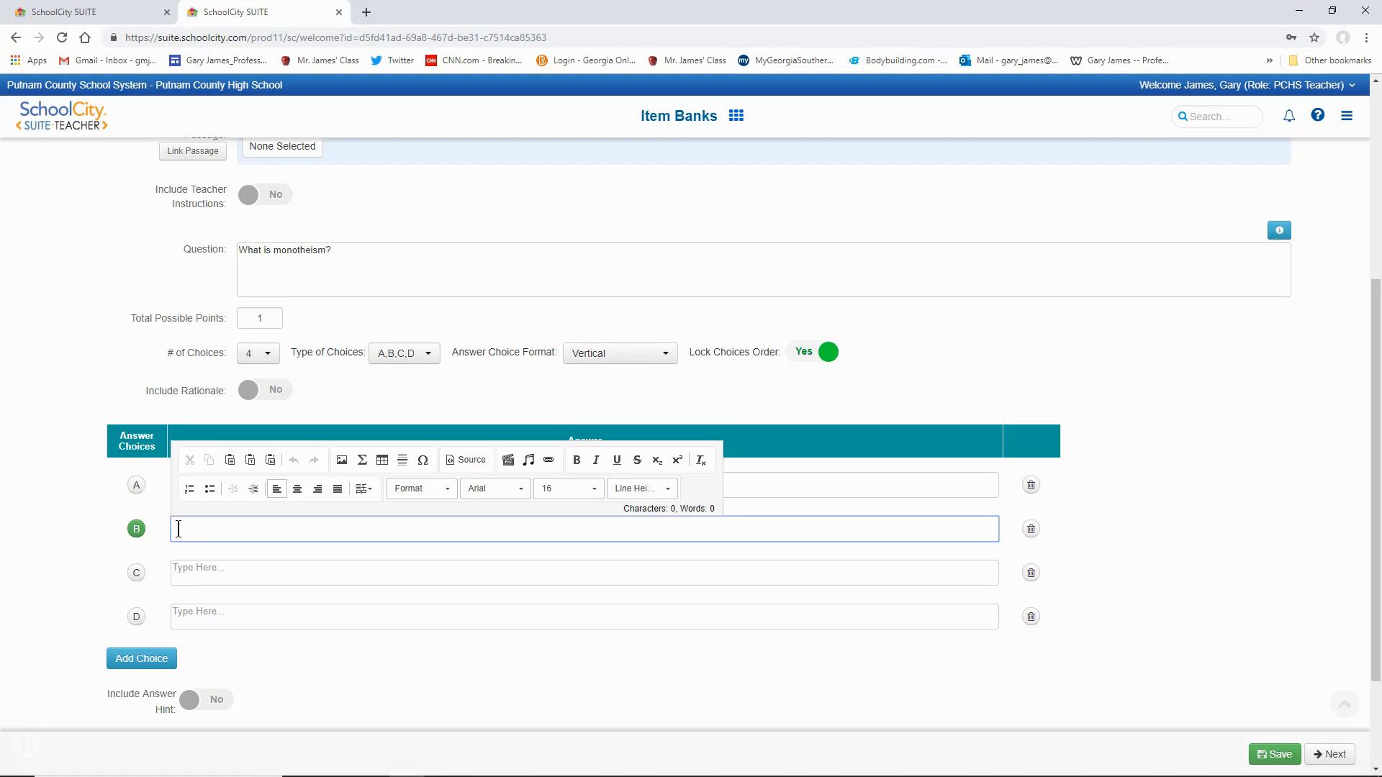
text(elief in one God)
click(104, 559)
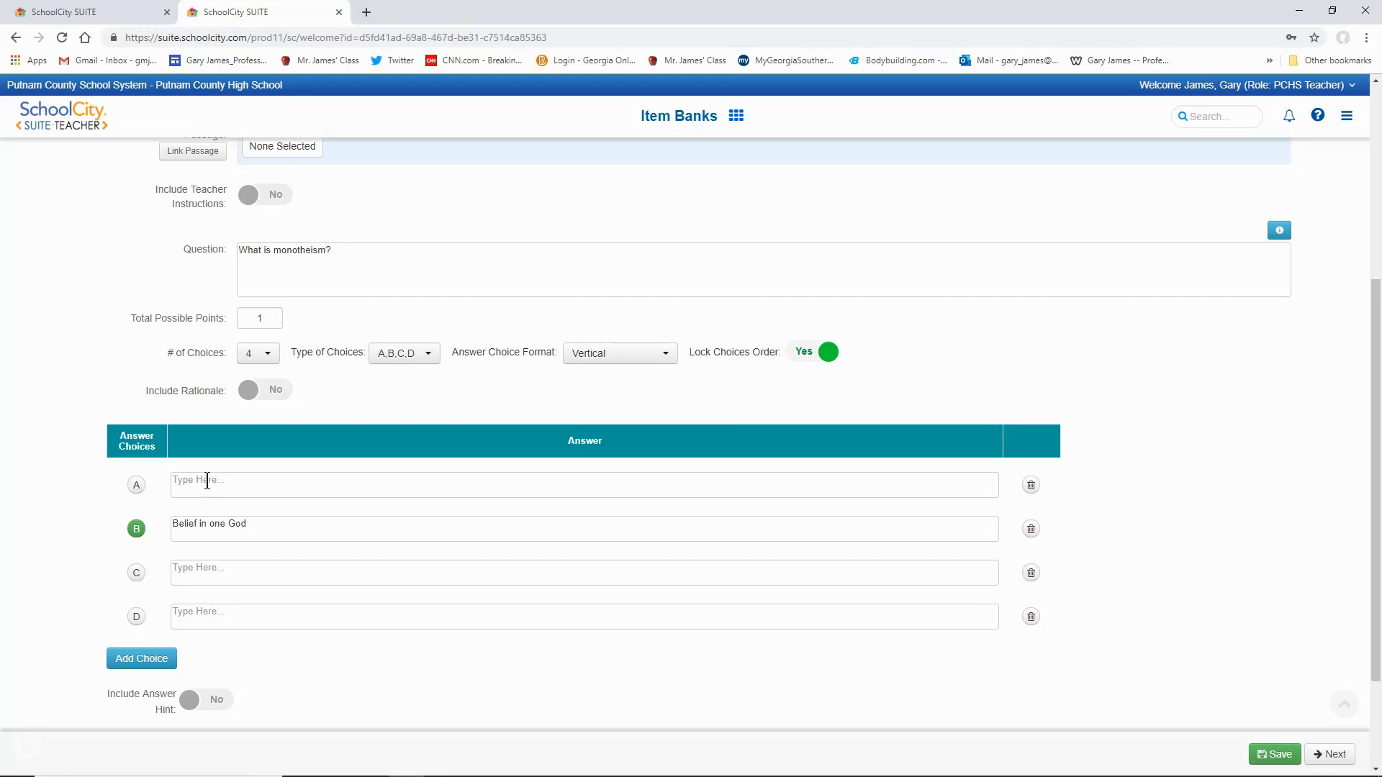
- Enter "Belief in Christianity" as the text of answer choice A
click(186, 480)
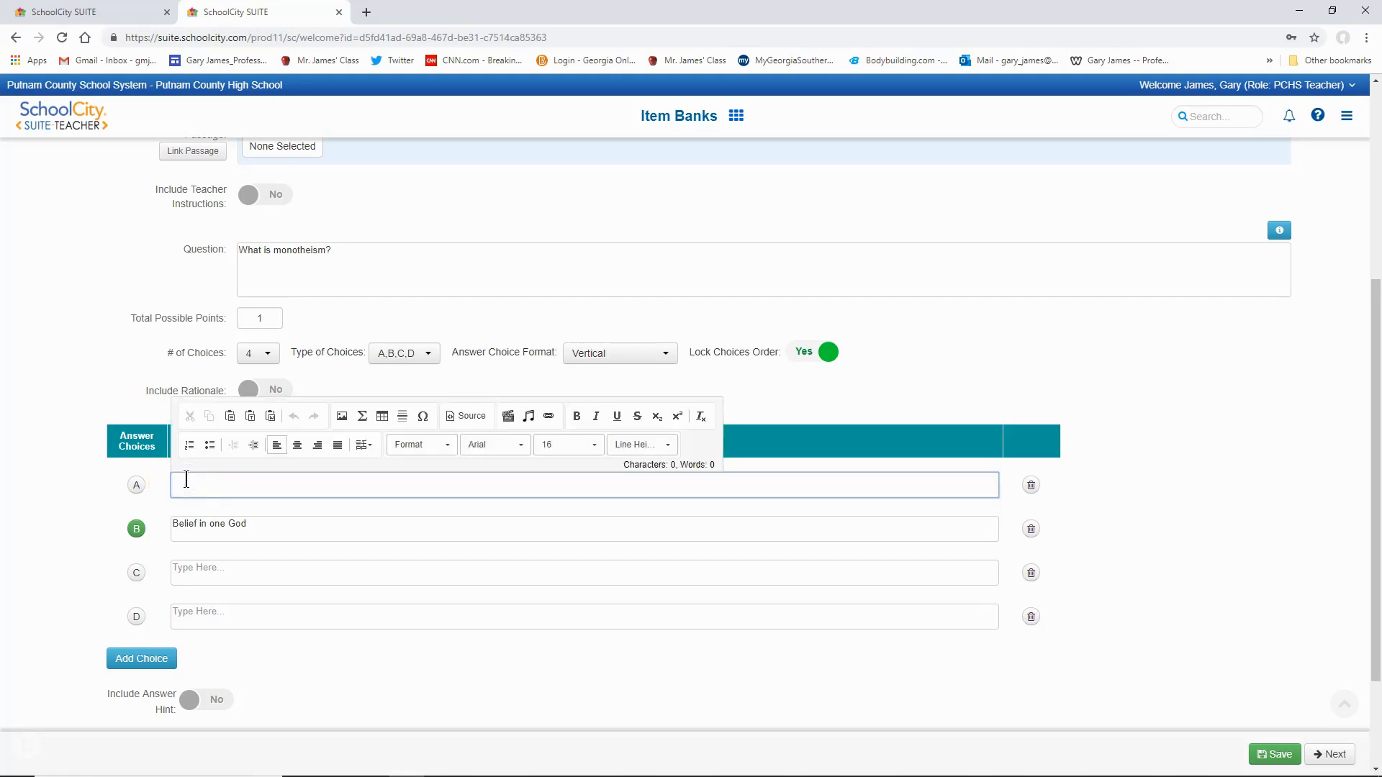
text(What is)
key(BackSpace)
key(BackSpace)
key(BackSpace)
key(BackSpace)
key(BackSpace)
key(BackSpace)
key(BackSpace)
text(Beliewf n Christianity)
- Correct the spelling of the first word in answer choice A and capitalize it as "Belief"
click(186, 479)
right_click(185, 479)
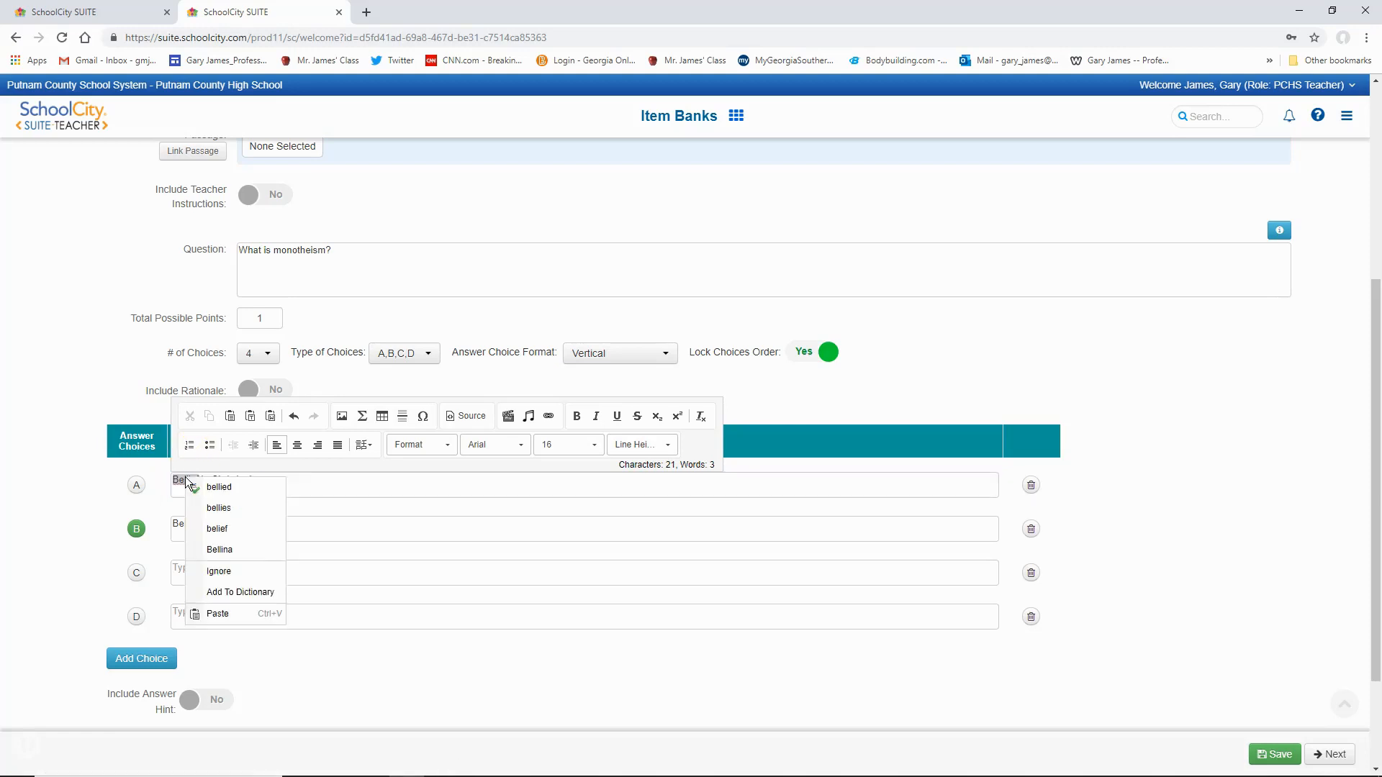
click(218, 528)
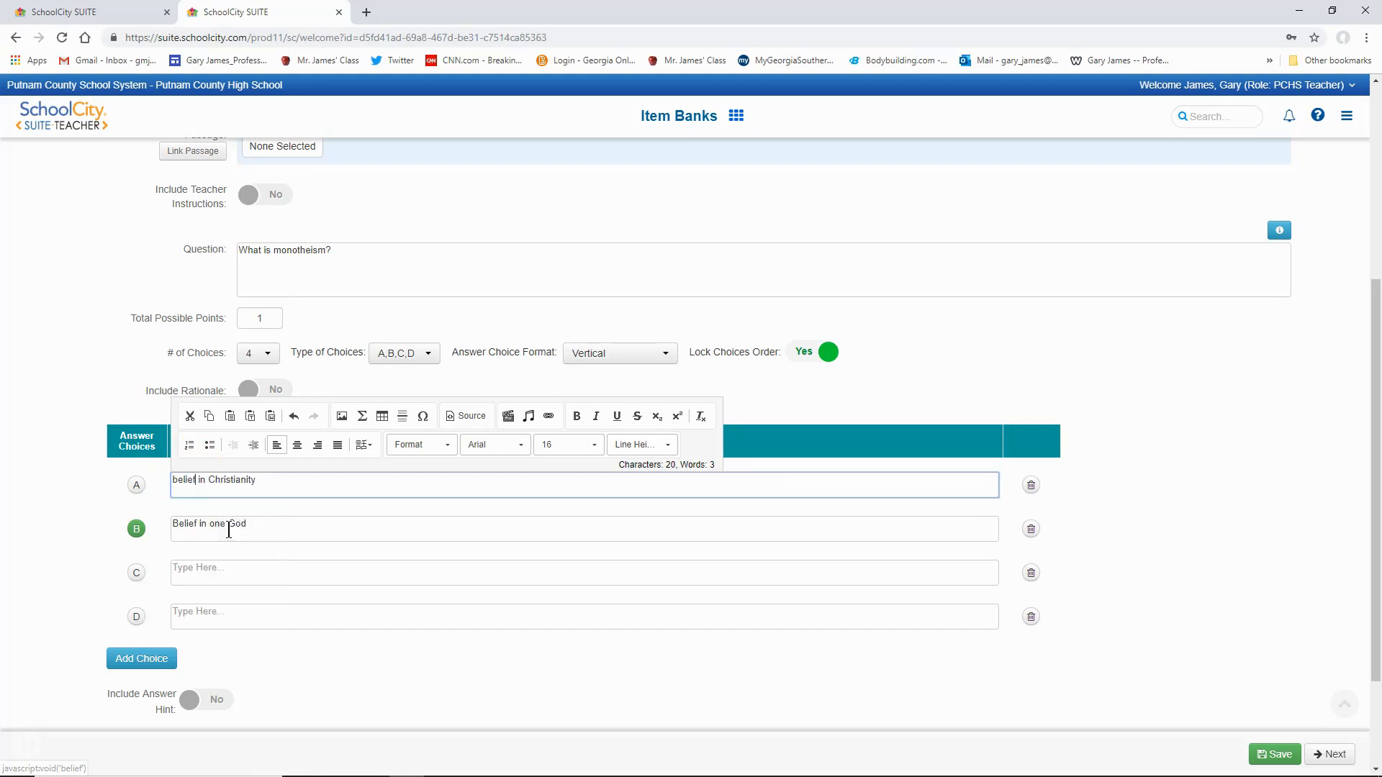
click(177, 482)
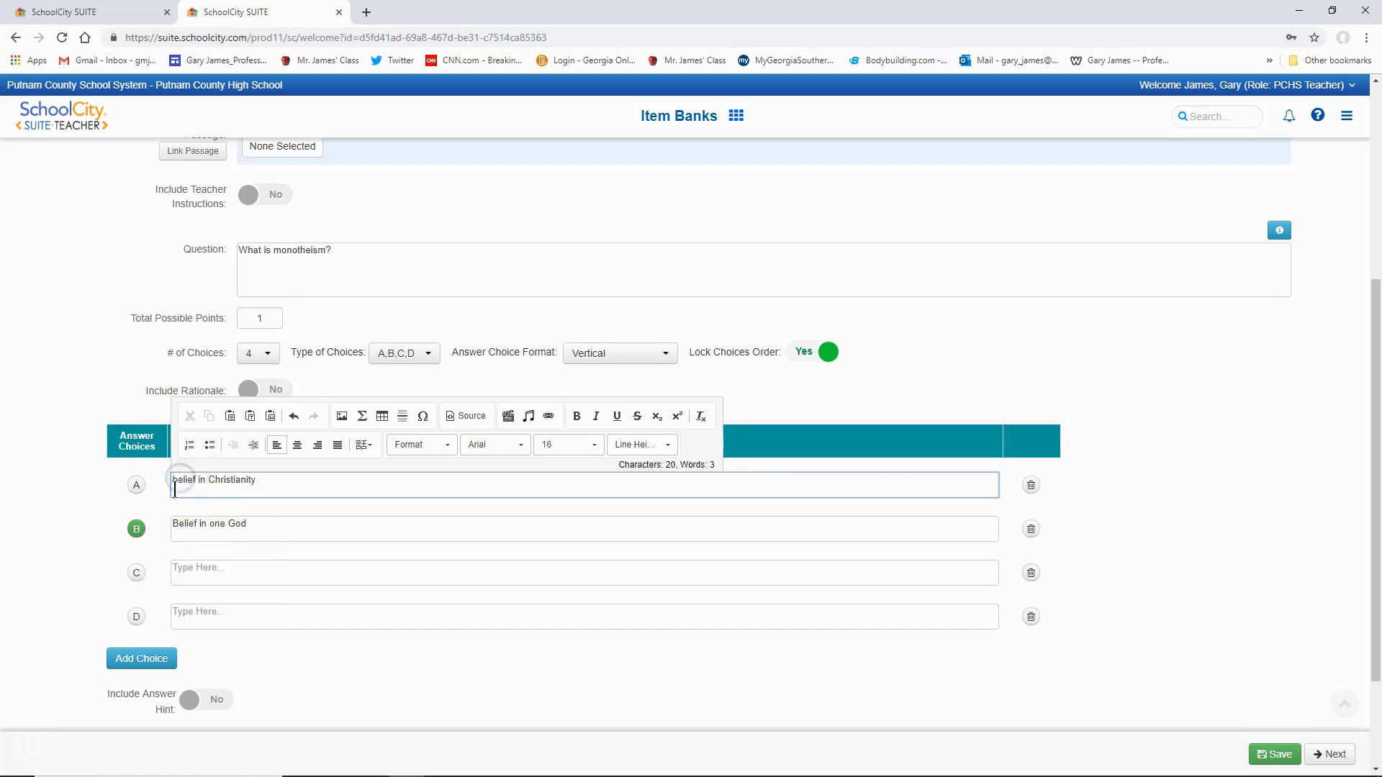
key(Delete)
text(B)
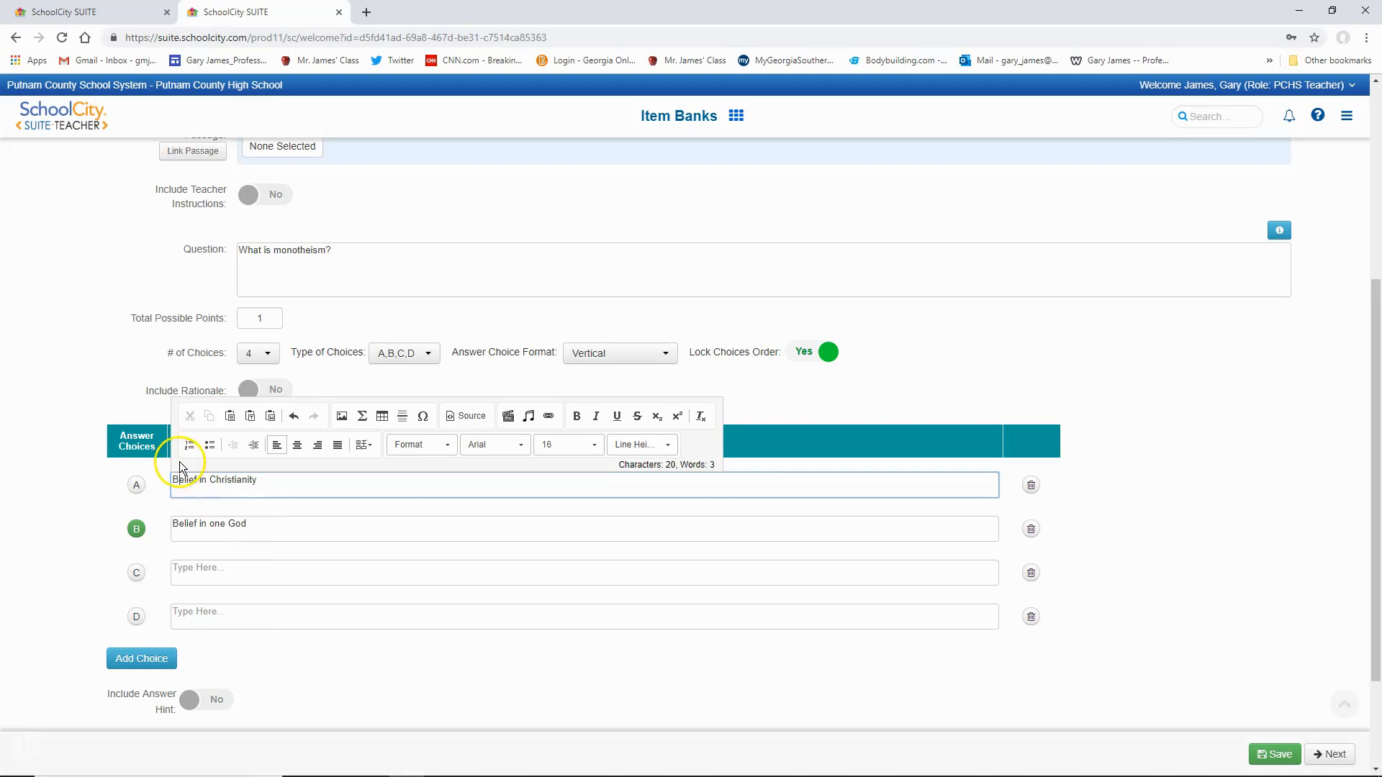
- Enter "Belief in Hinduism" as answer choice C, correcting the spelling of "Hinduism" with the spell-check suggestion
click(199, 568)
text(Belie)
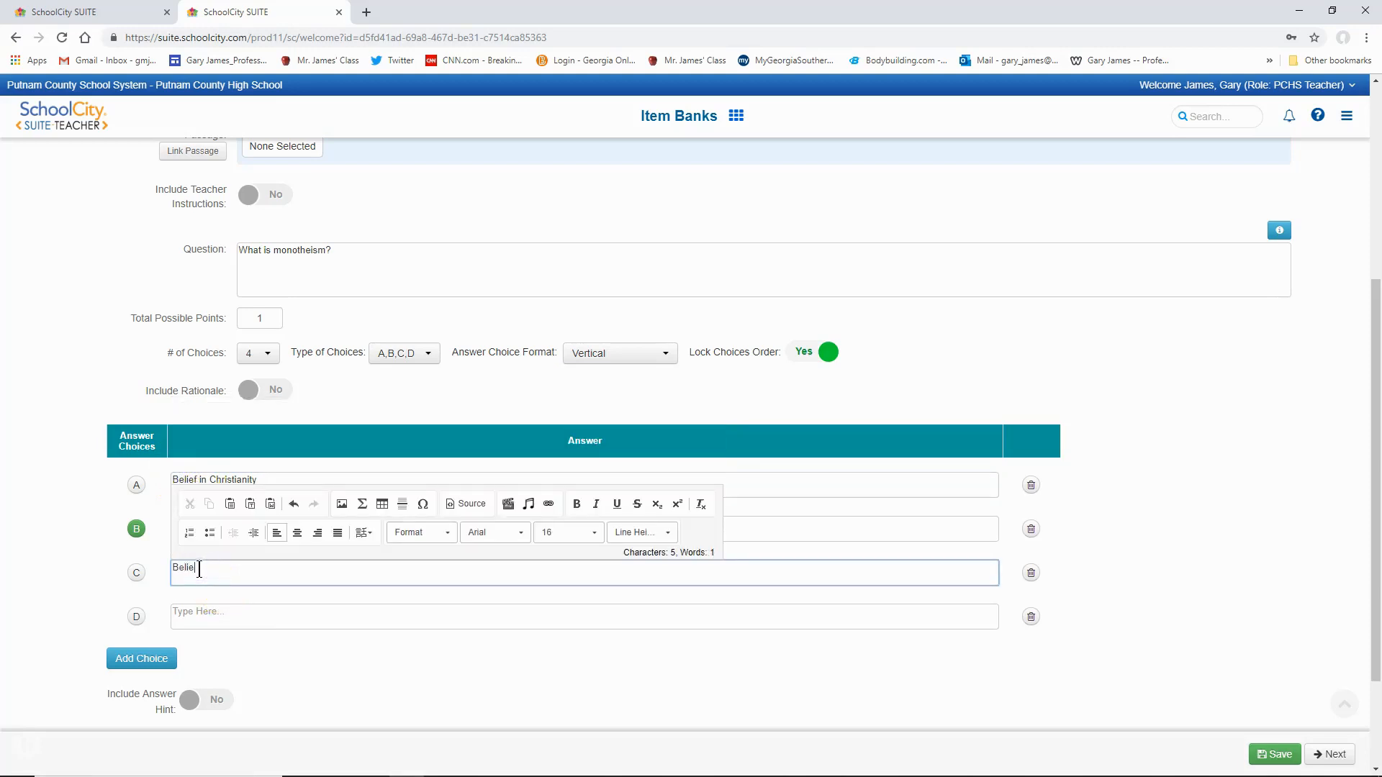
text(f in Hindusism)
click(211, 562)
right_click(227, 567)
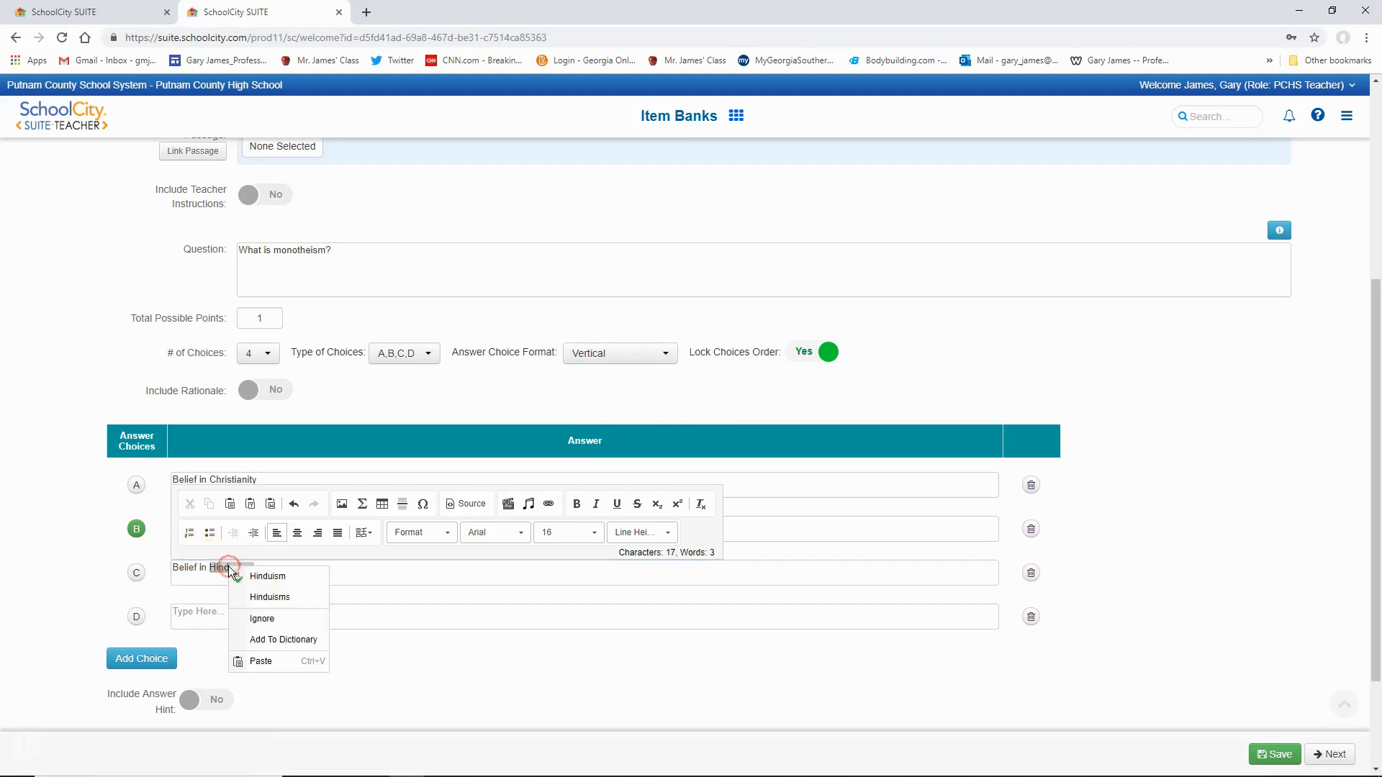
click(259, 578)
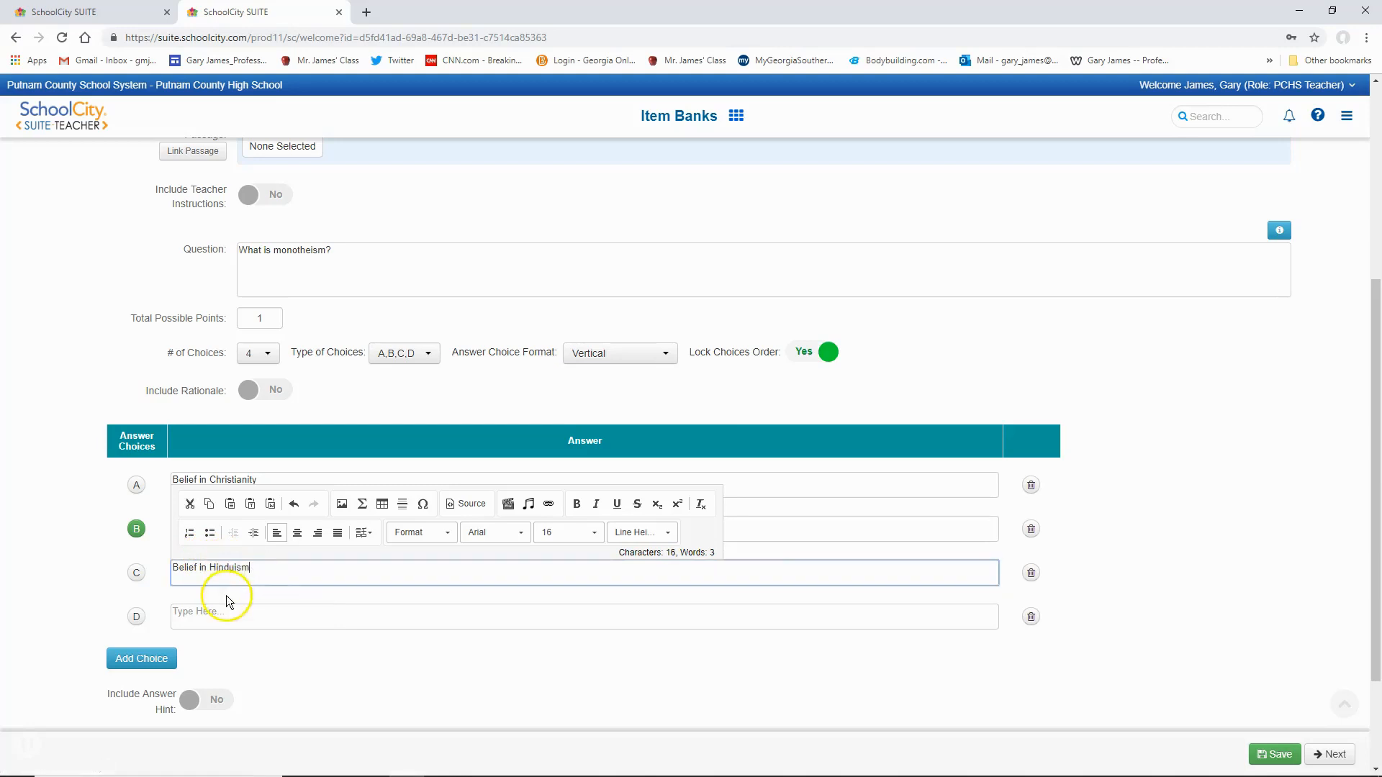
- Enter "Belief in more than one God" as the text of answer choice D
click(210, 616)
text(Belief in more than one God)
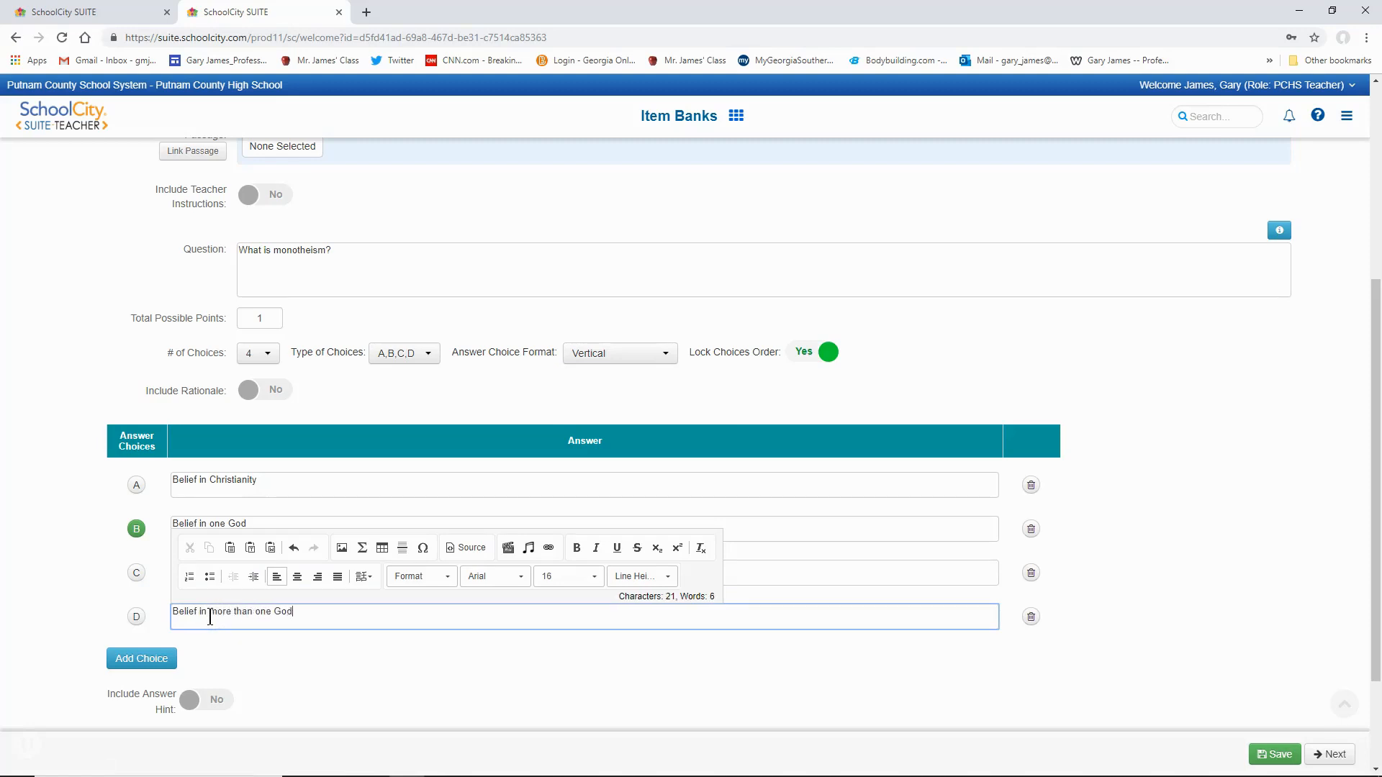
click(278, 651)
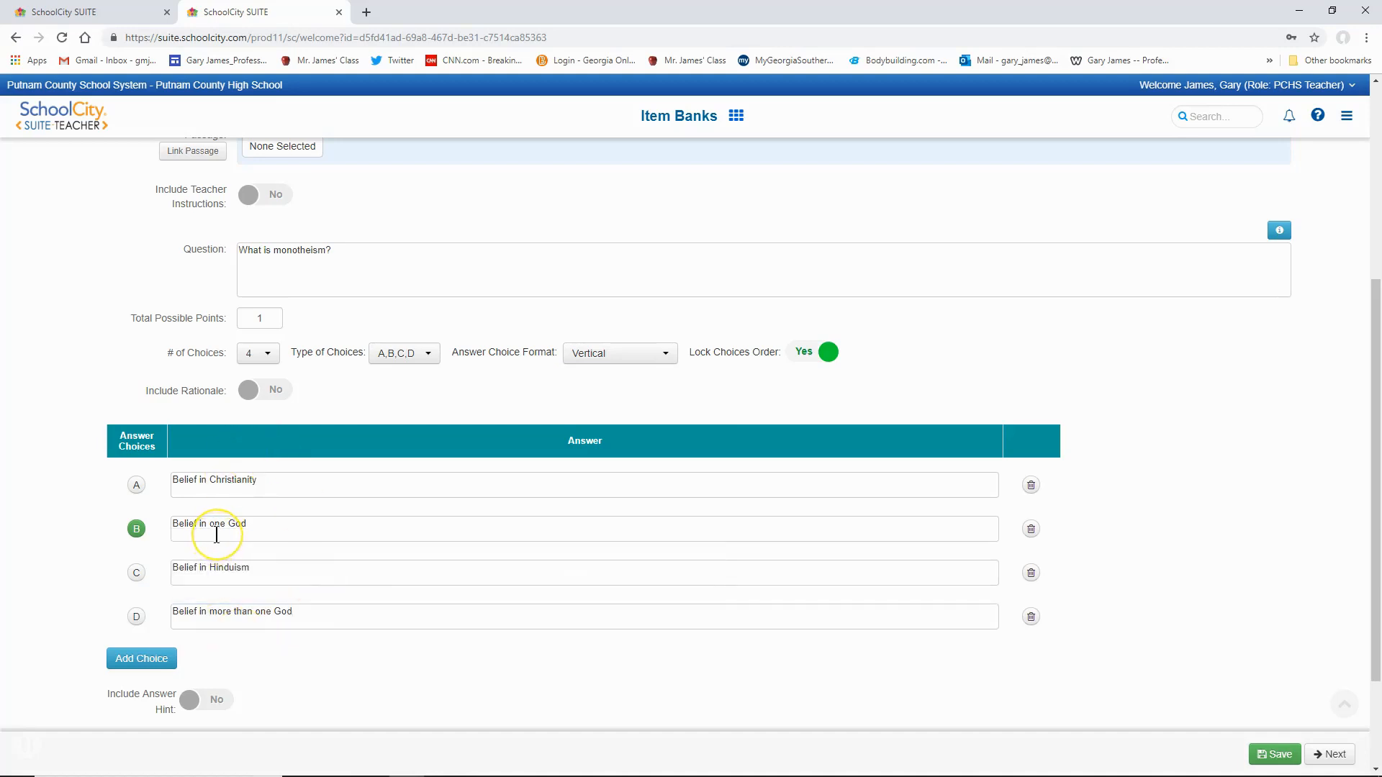
- Save the item information with its question and four answer choices
scroll(236, 515, down, 2)
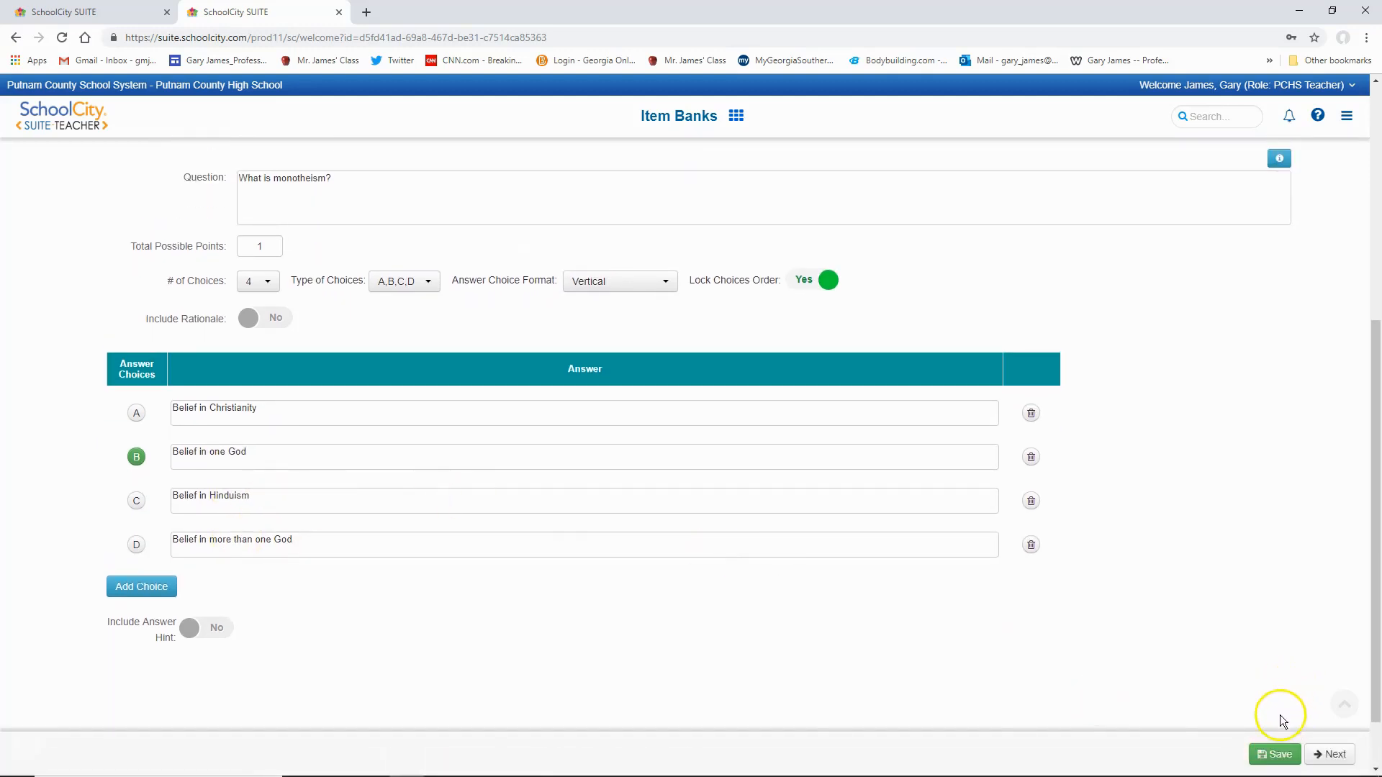
click(1280, 754)
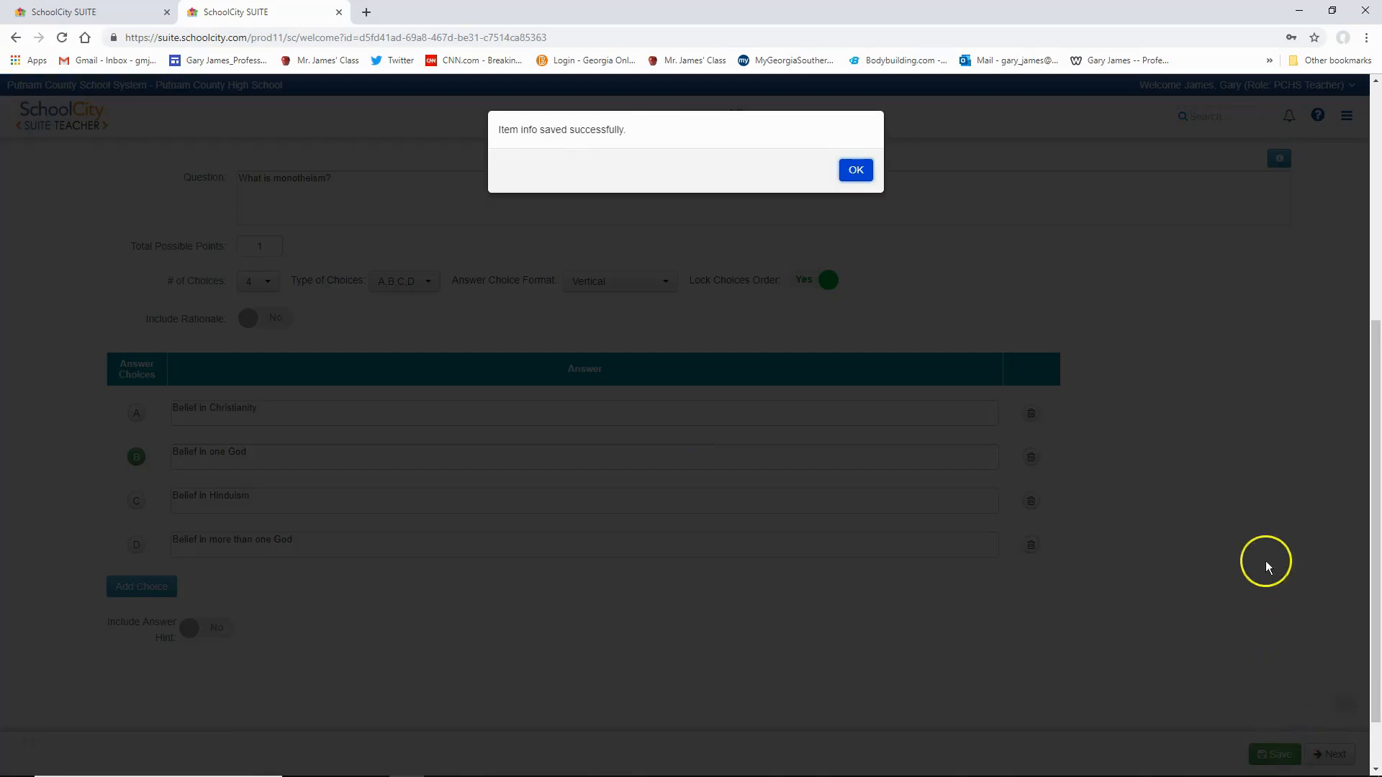
click(862, 180)
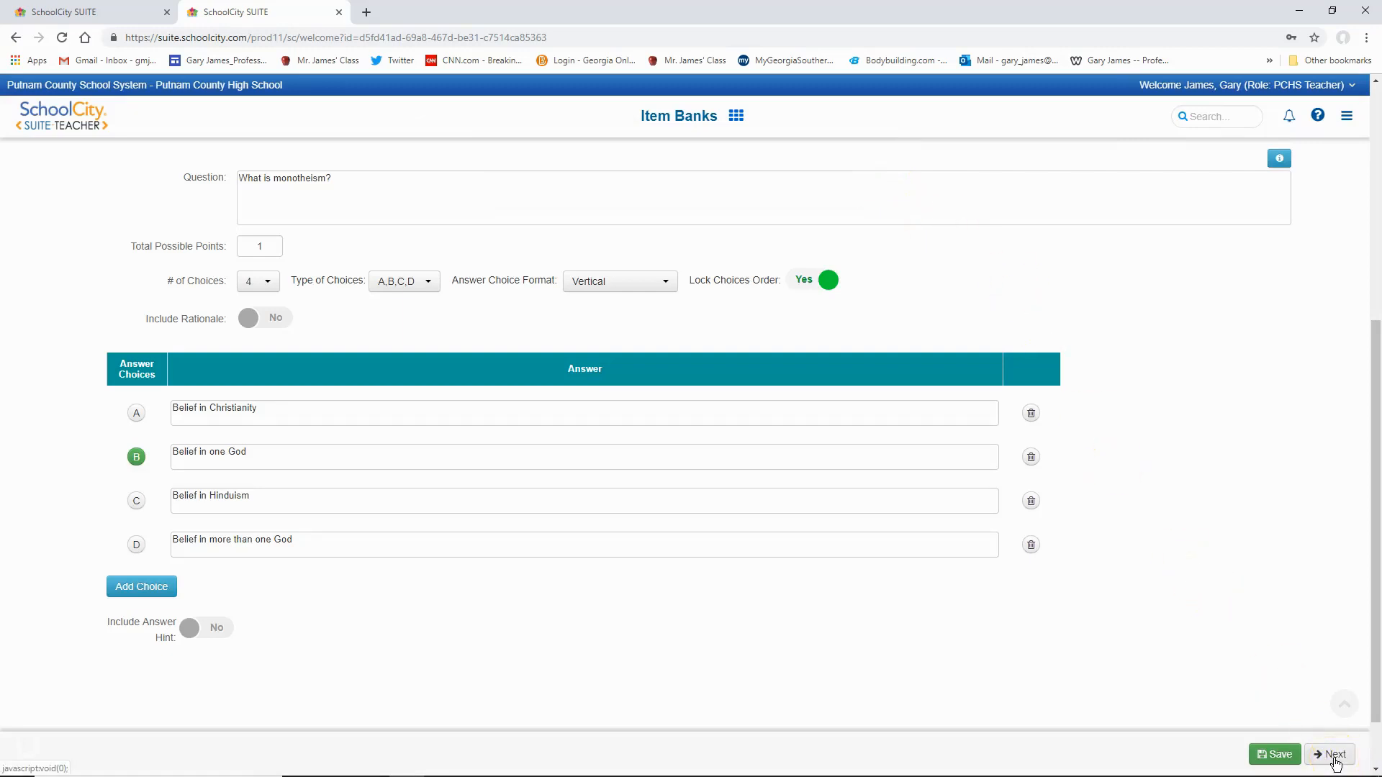
- Proceed to adding standards and list the World History standards from GA Social 2016
click(1333, 755)
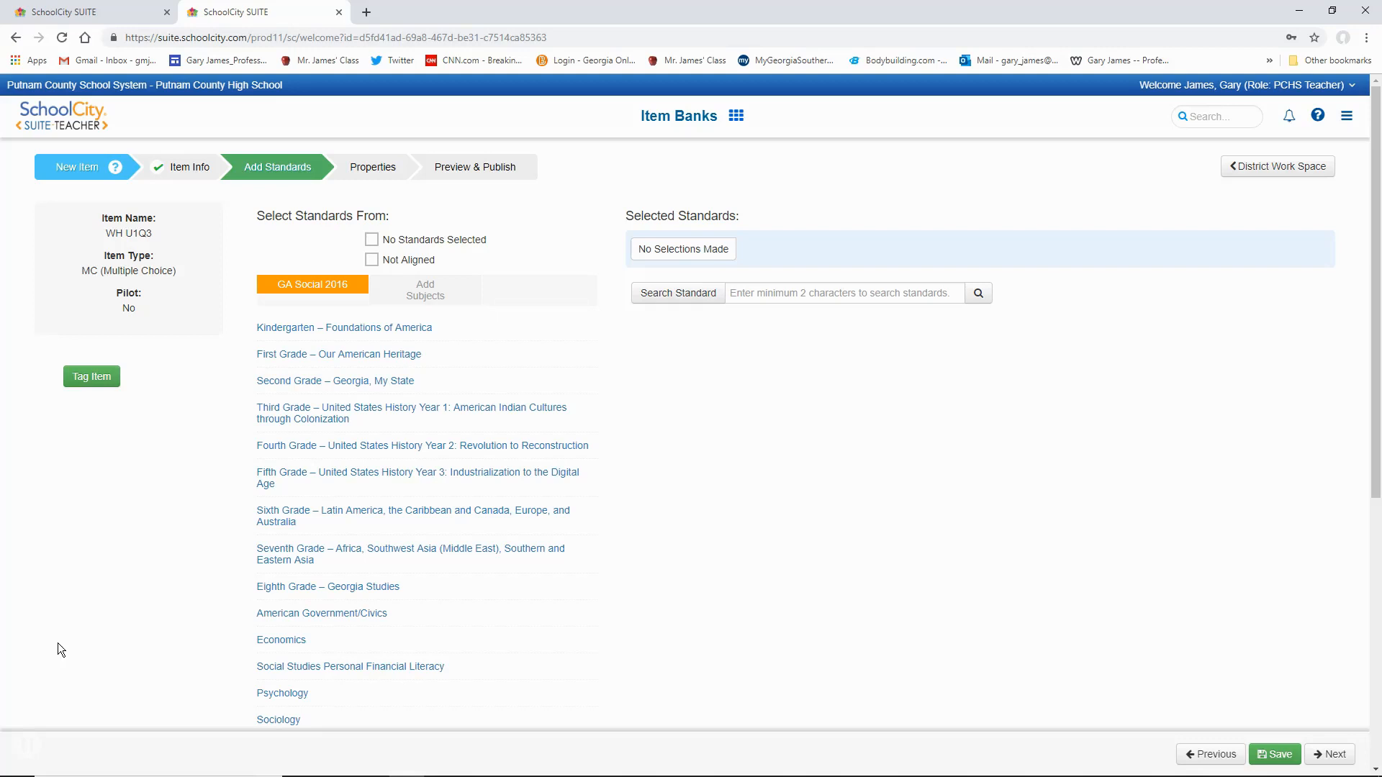
scroll(118, 630, down, 2)
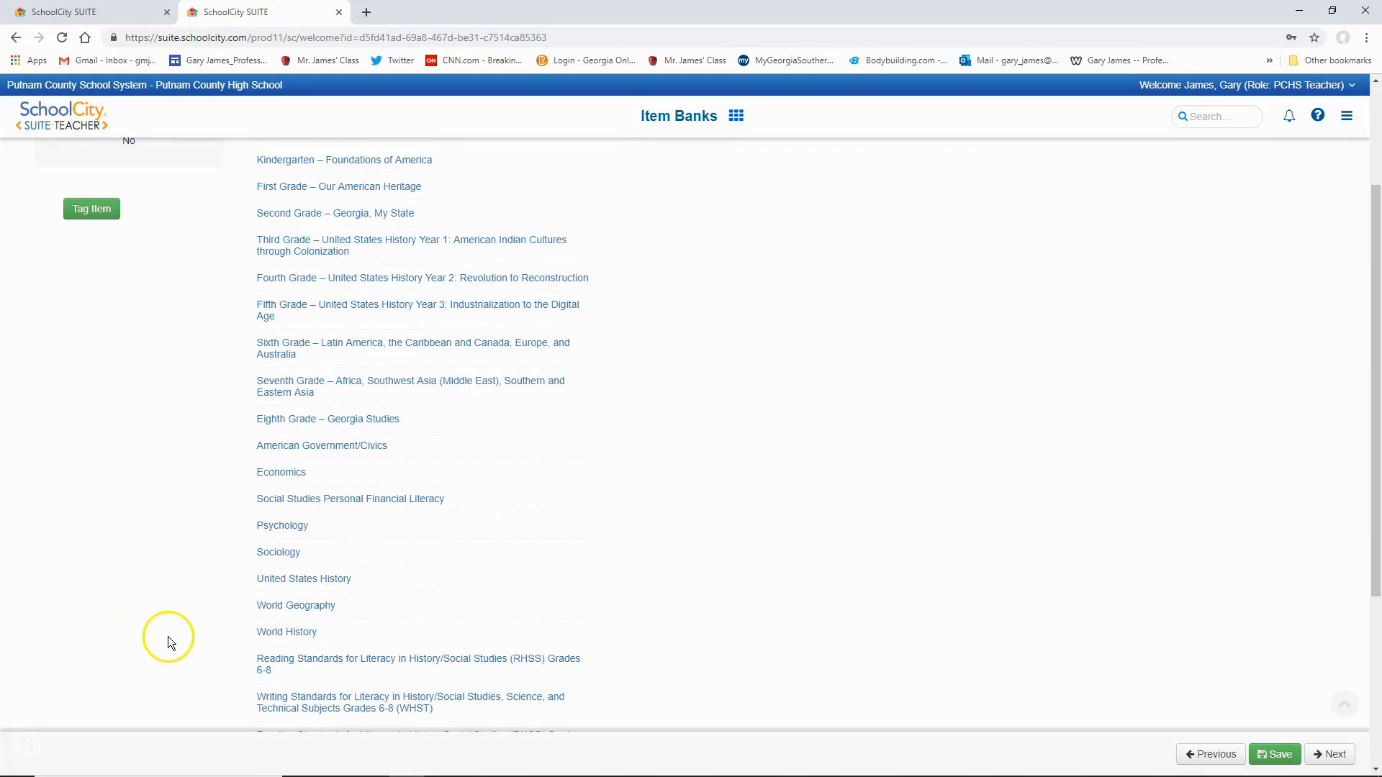
click(300, 632)
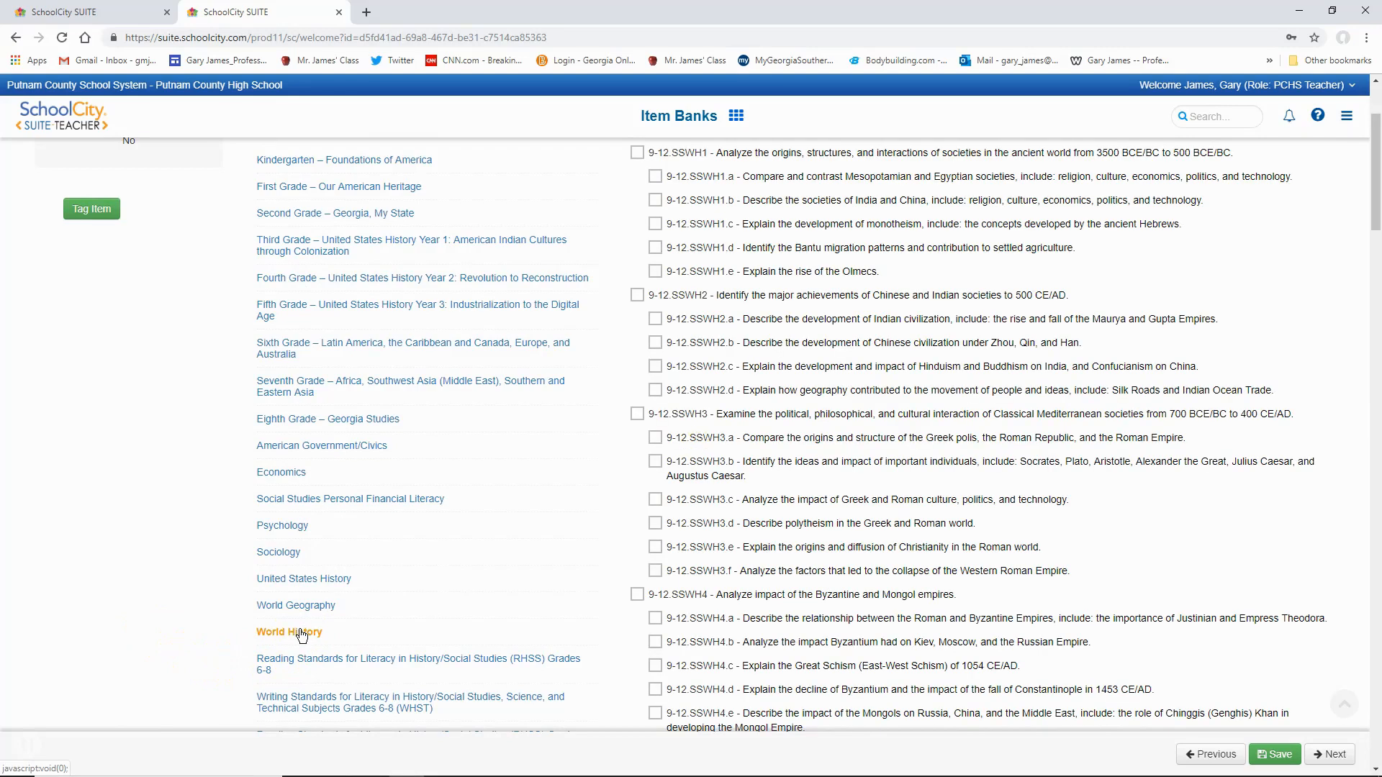
scroll(798, 615, up, 3)
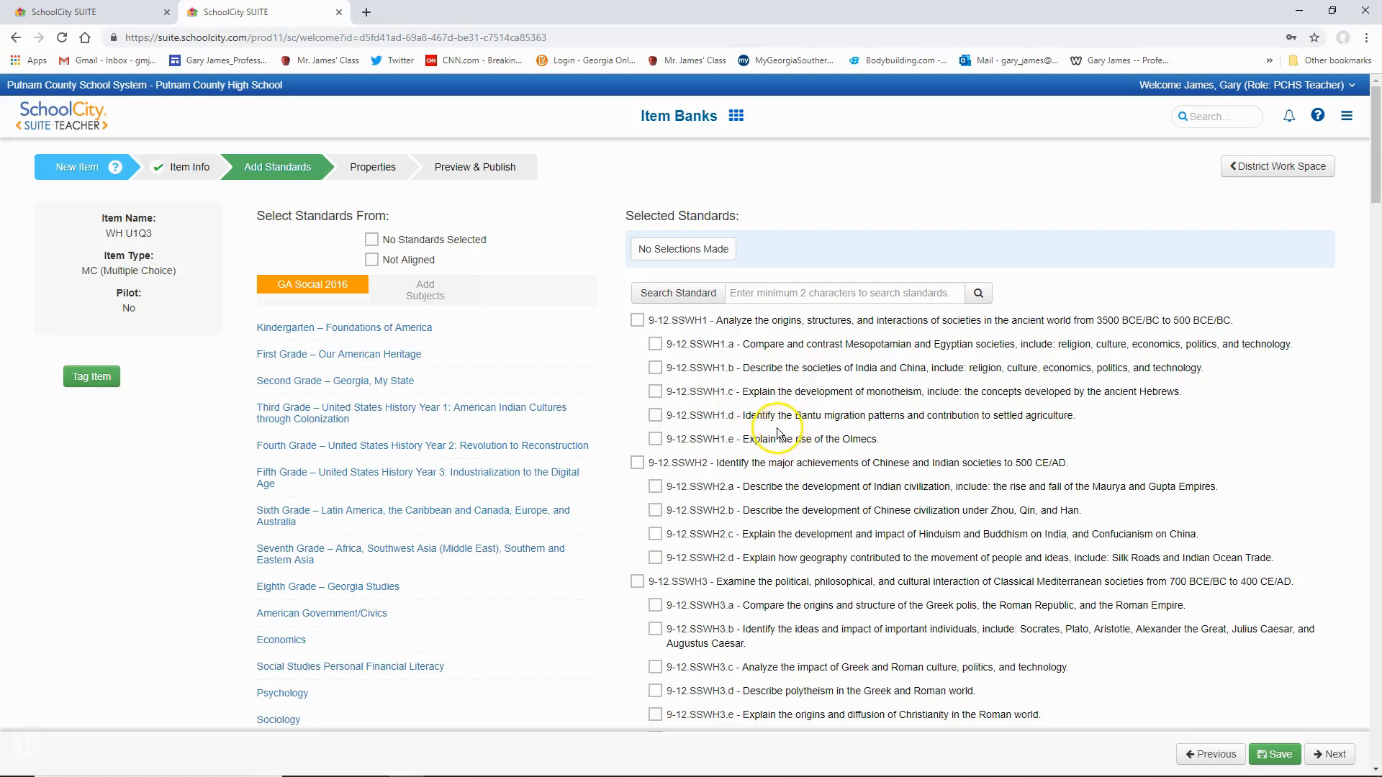
- Align the item to standard 9-12.SSWH1.c on the development of monotheism and save the standard selection
click(656, 393)
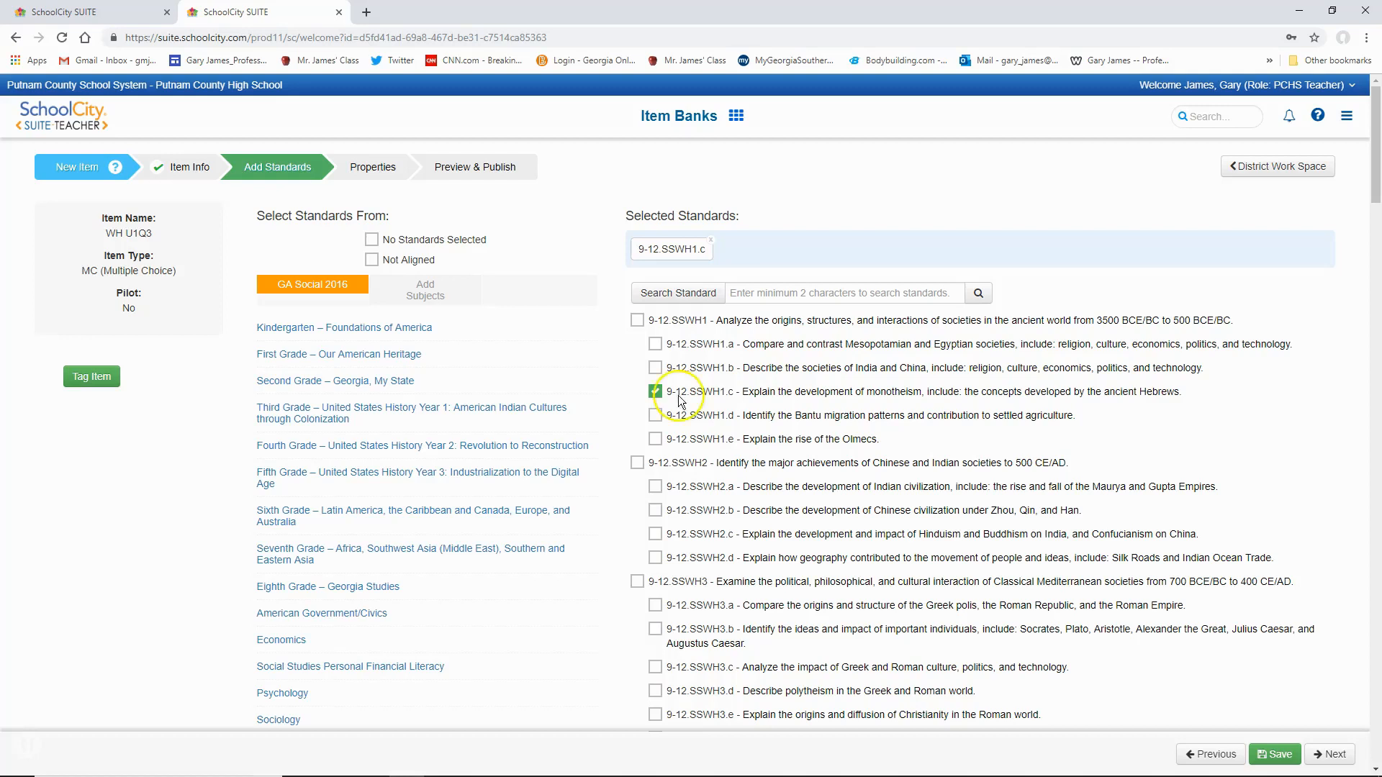
click(1276, 756)
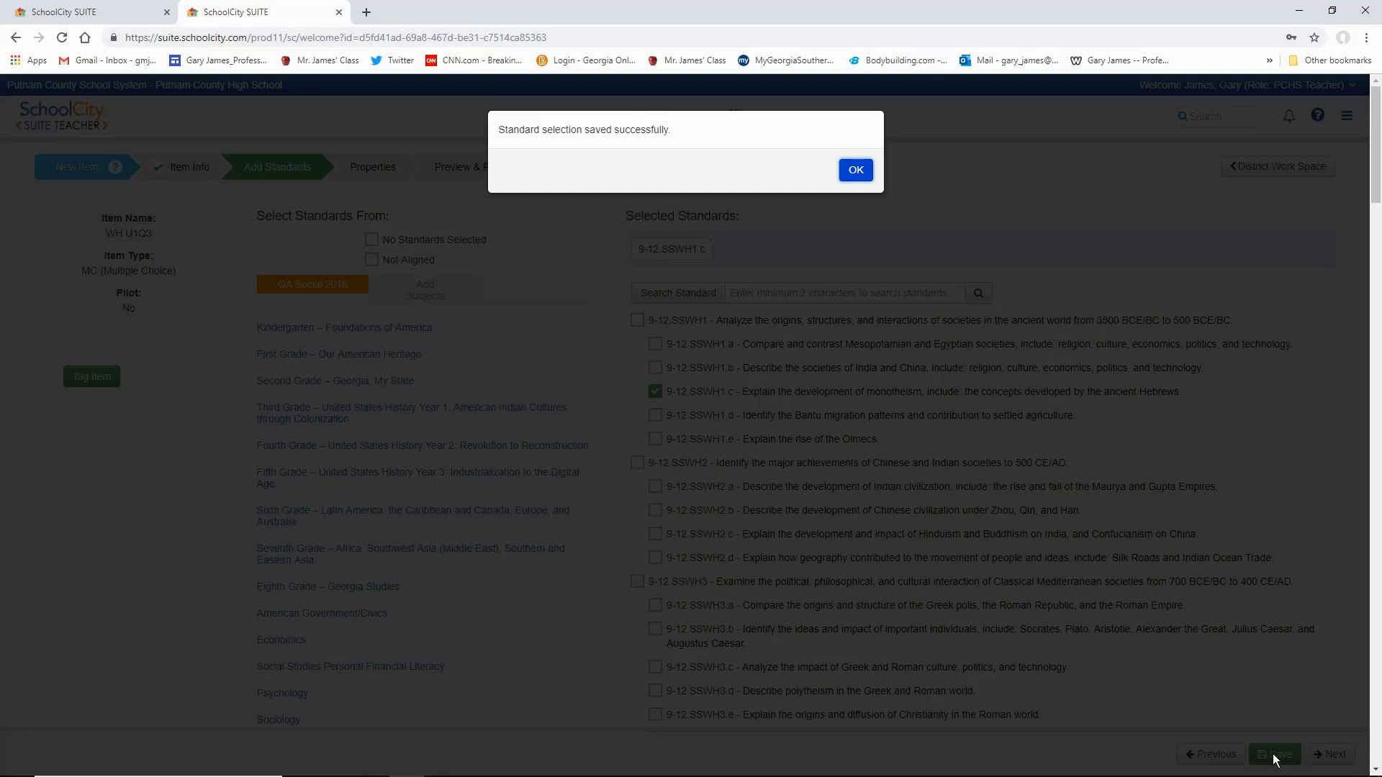
click(857, 170)
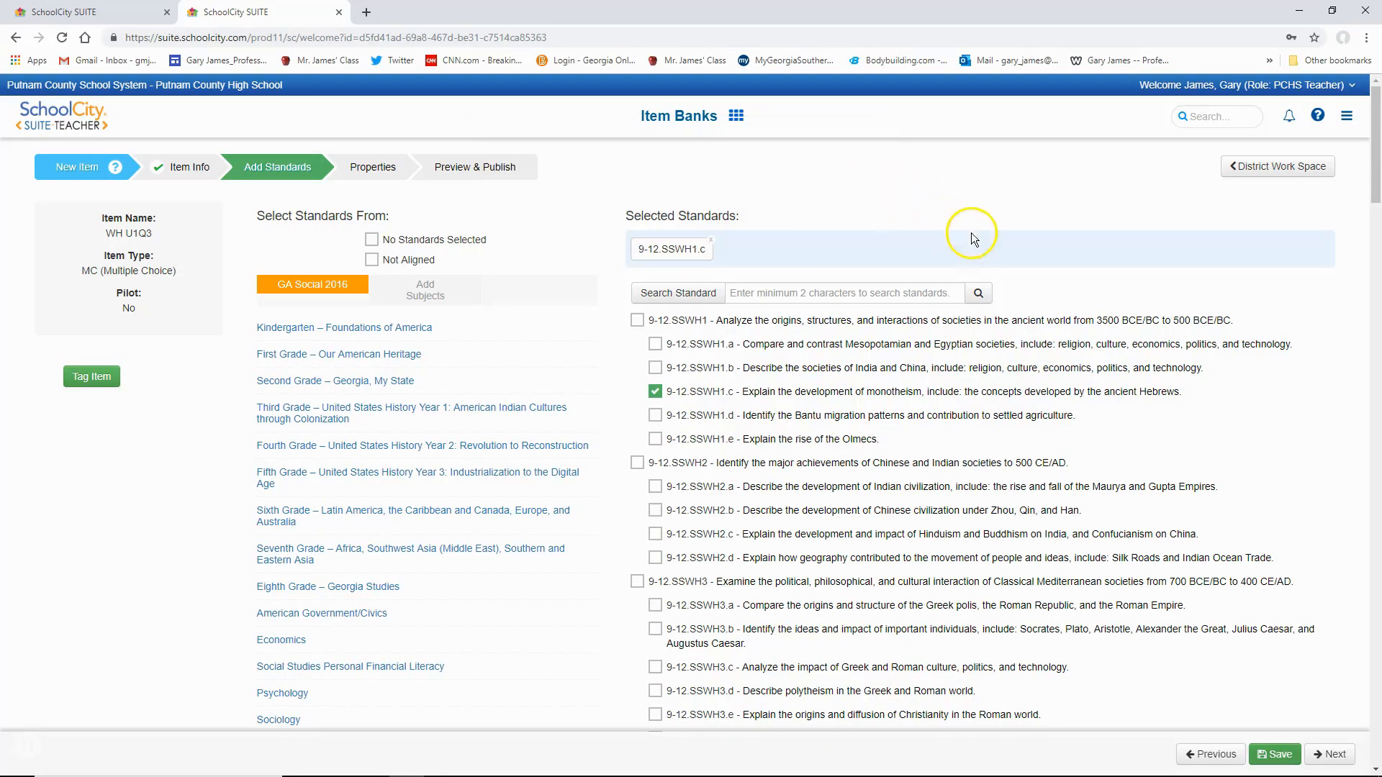
- Proceed to the item properties and enable the Text to Speech and Text Magnifier online tools
click(1333, 754)
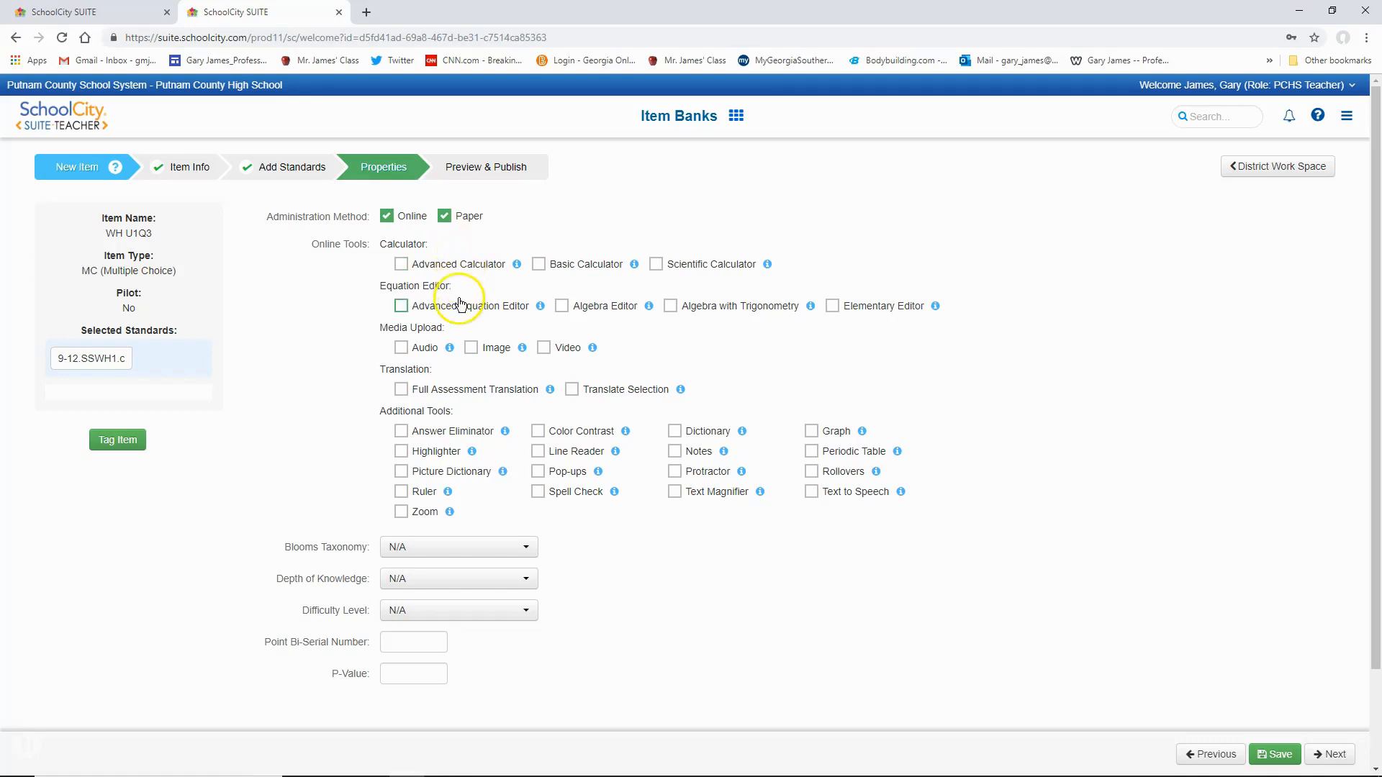
mouse_move(452, 350)
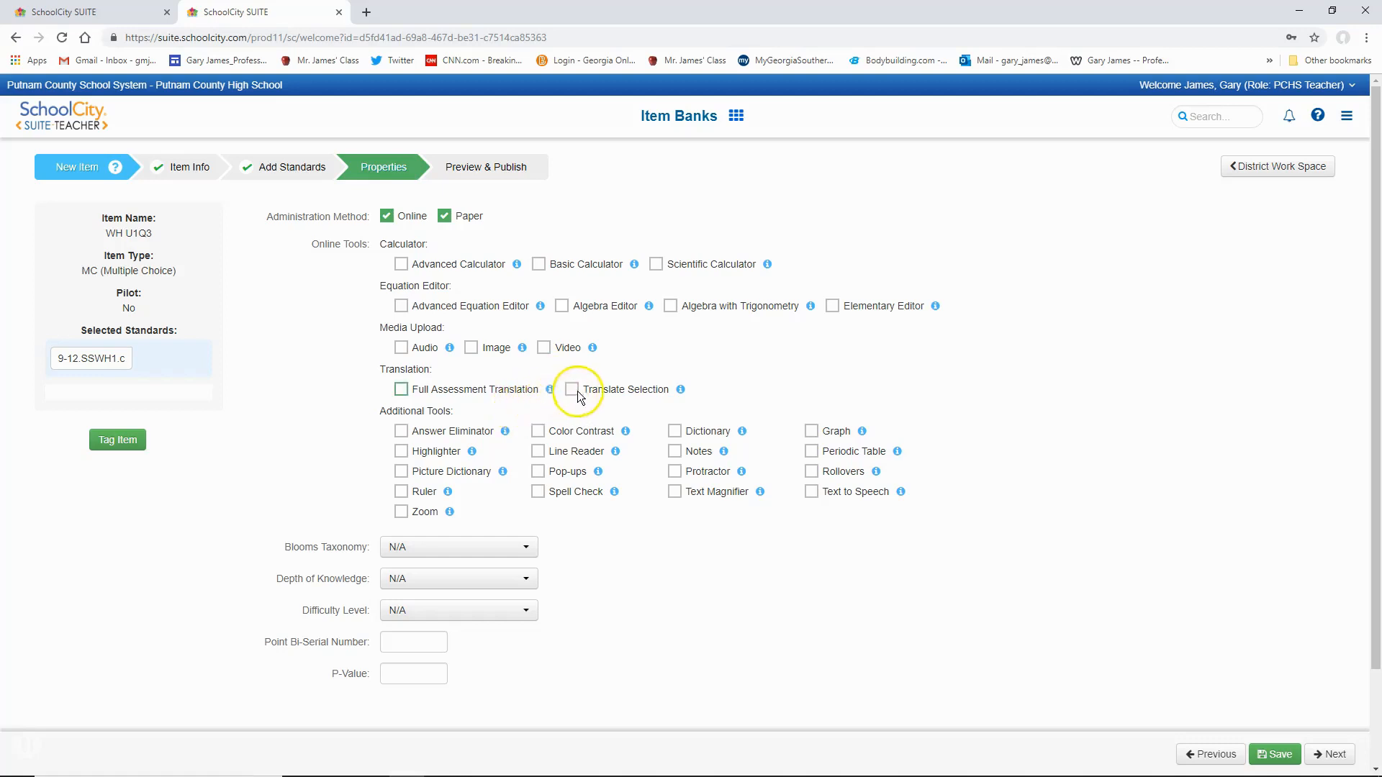
click(810, 493)
click(675, 492)
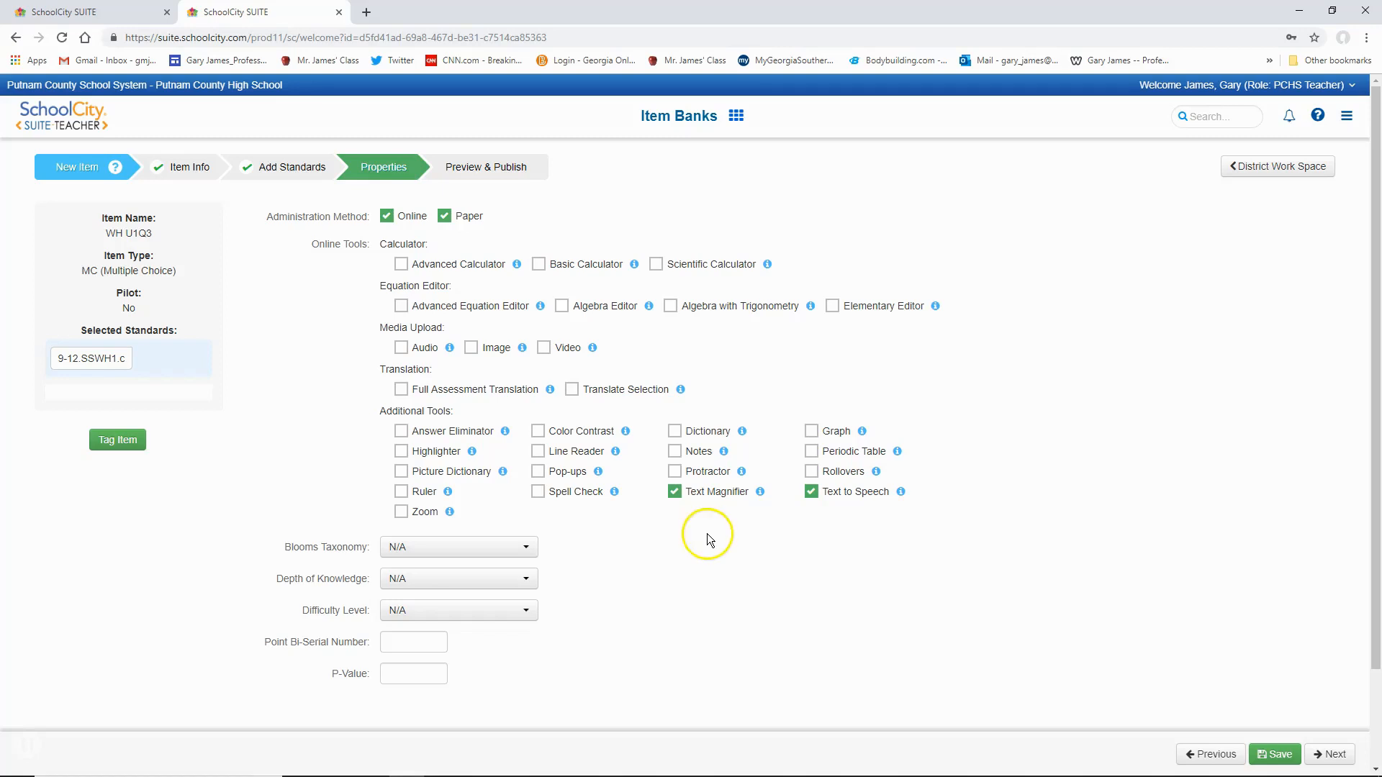
- Set Blooms Taxonomy to Remember, Depth of Knowledge to Level 1: Recall and Difficulty Level to Low
scroll(706, 533, down, 1)
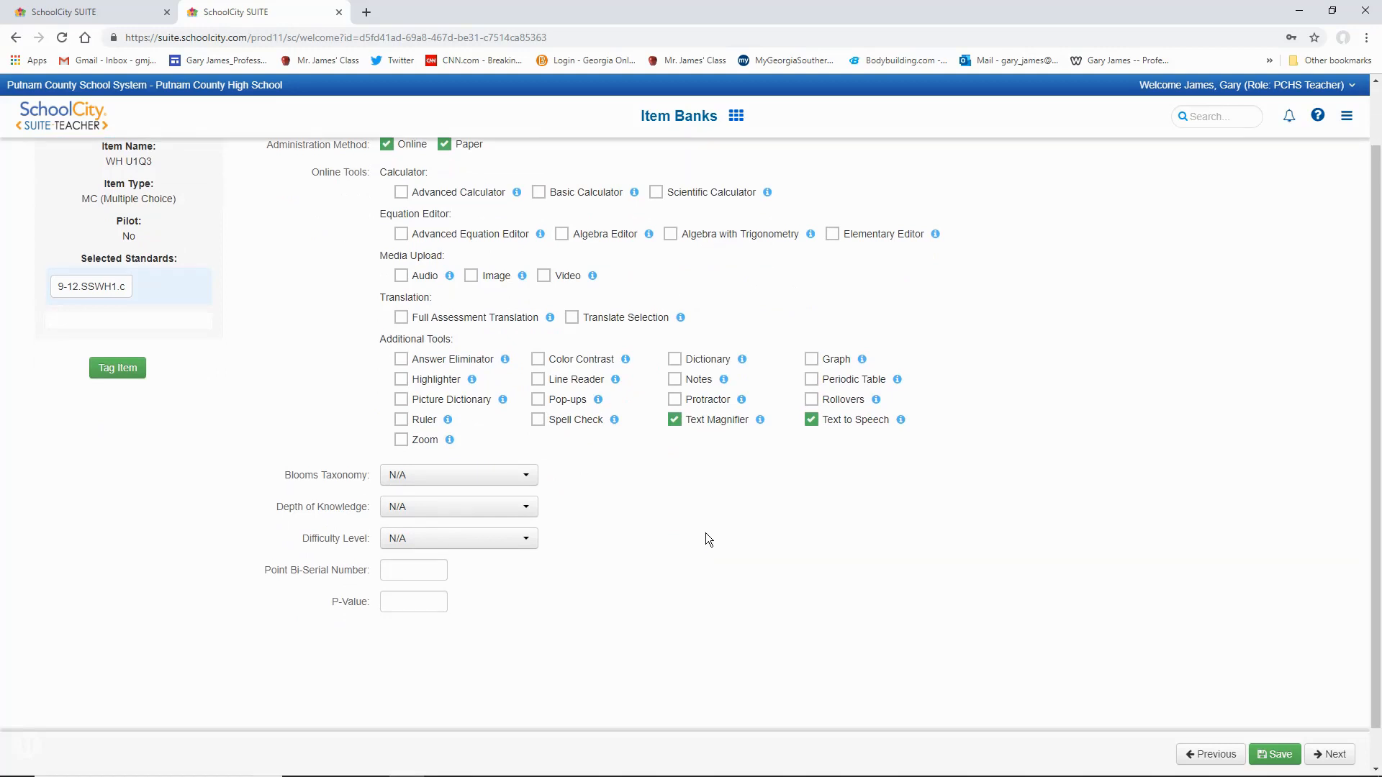
click(528, 477)
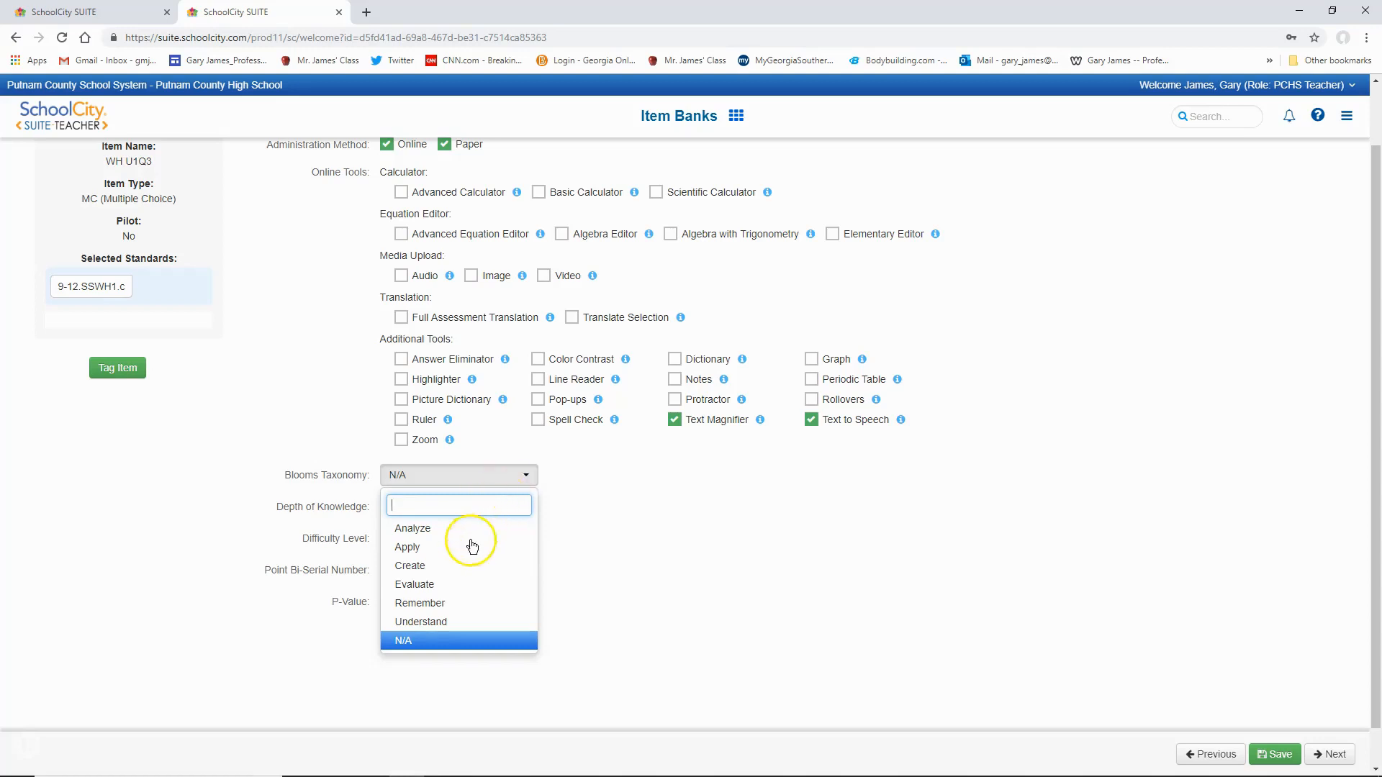
click(437, 605)
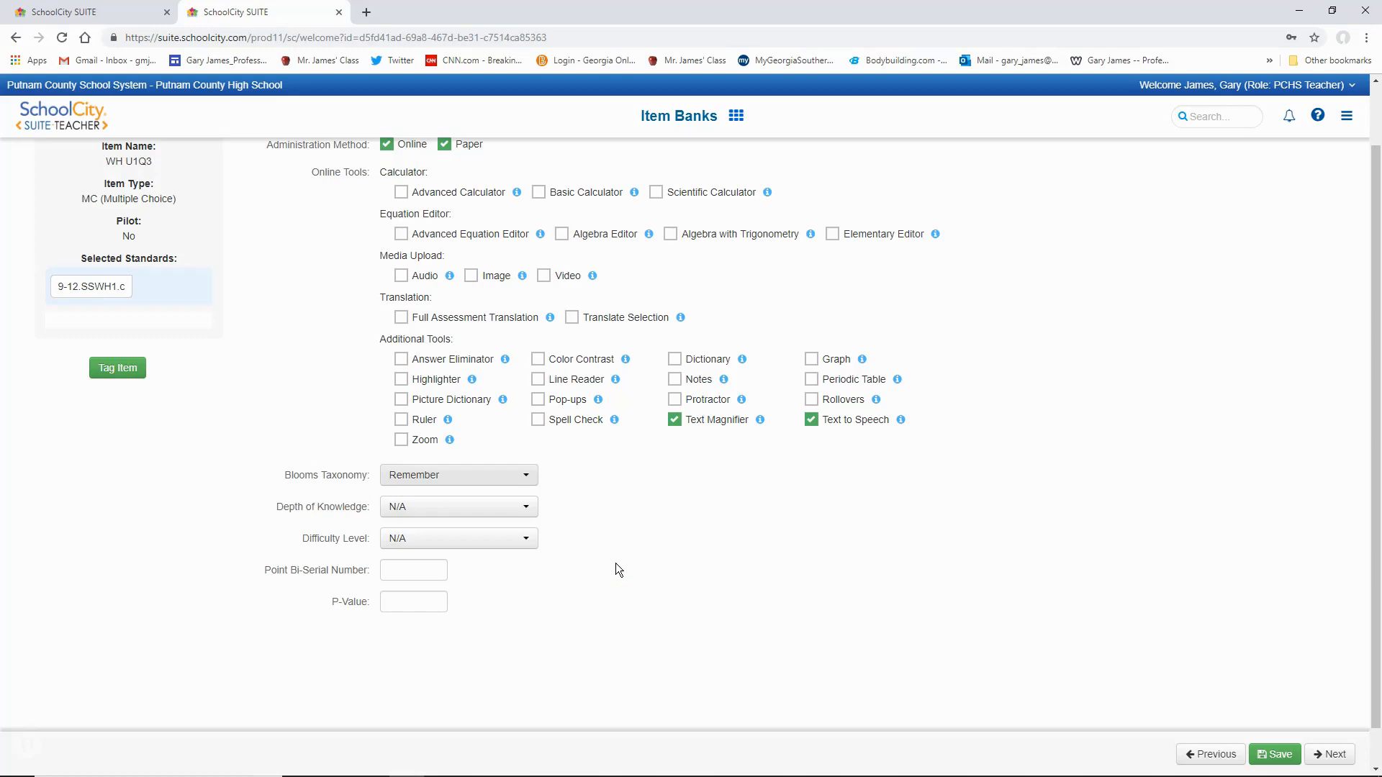
click(527, 509)
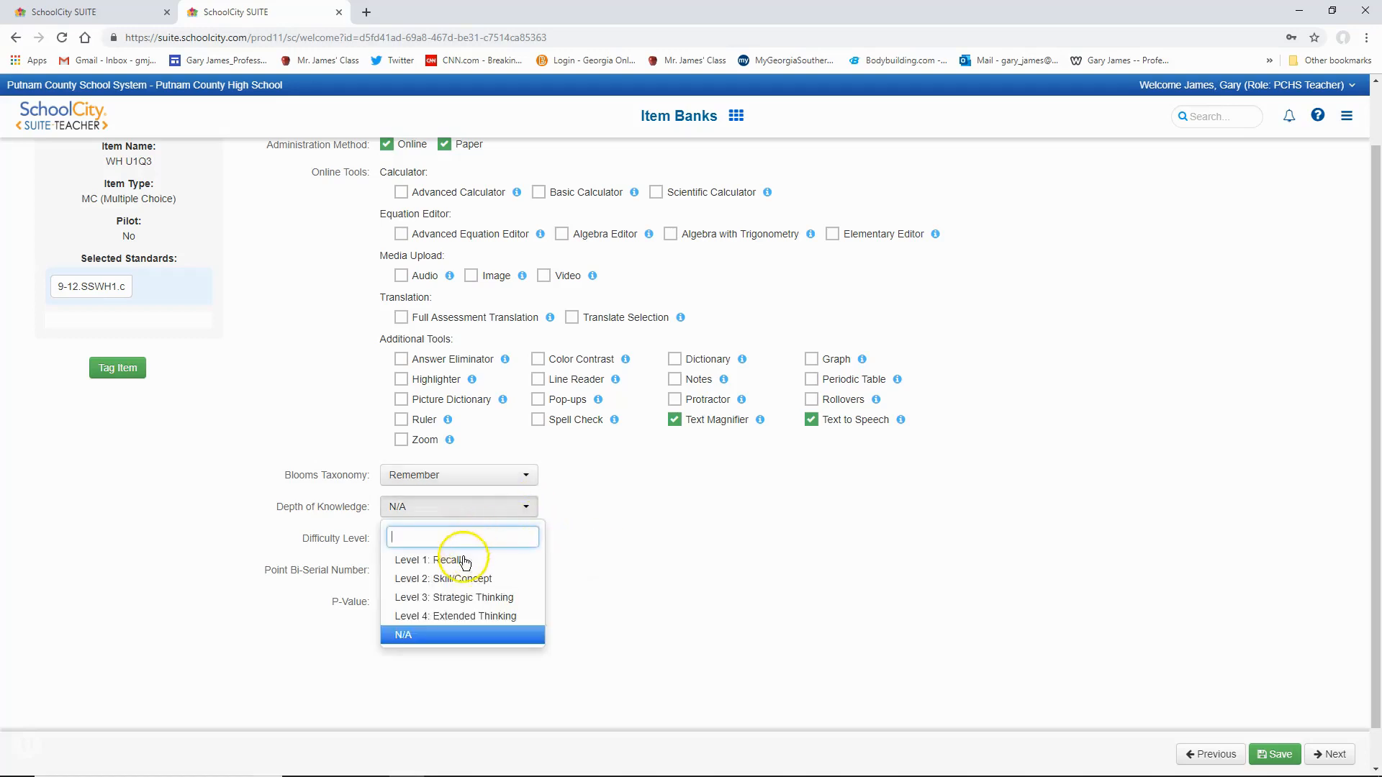
click(459, 559)
click(528, 542)
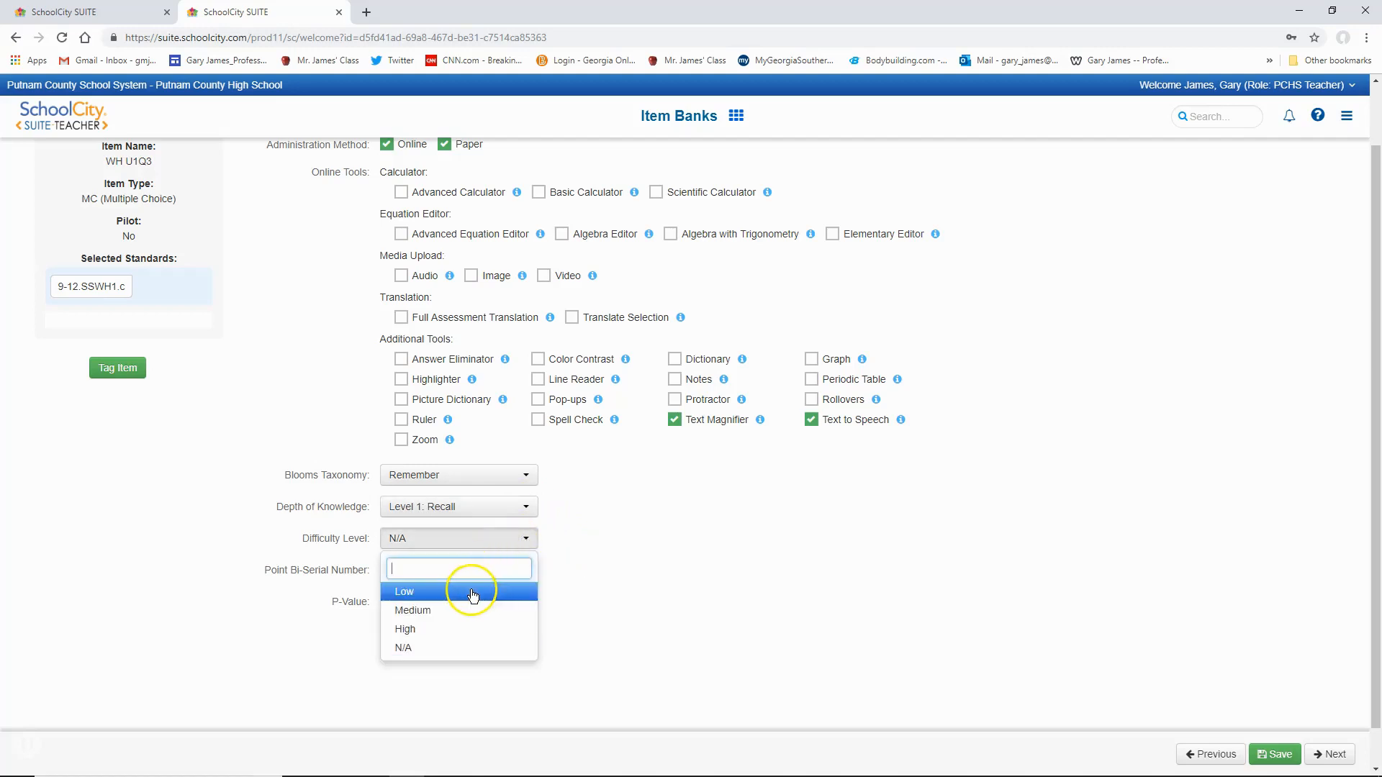
click(465, 592)
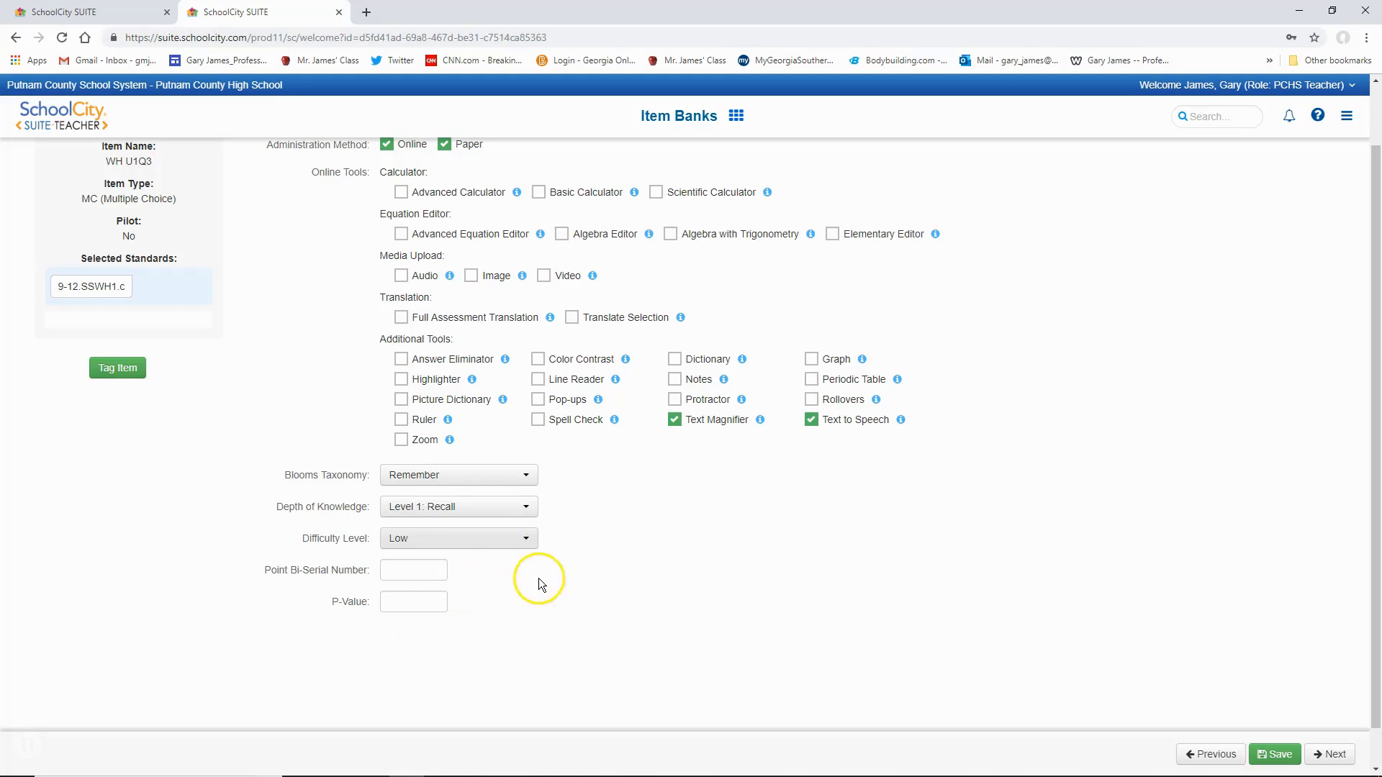
- Save the item properties and proceed to the preview of item WH U1Q3
click(1271, 760)
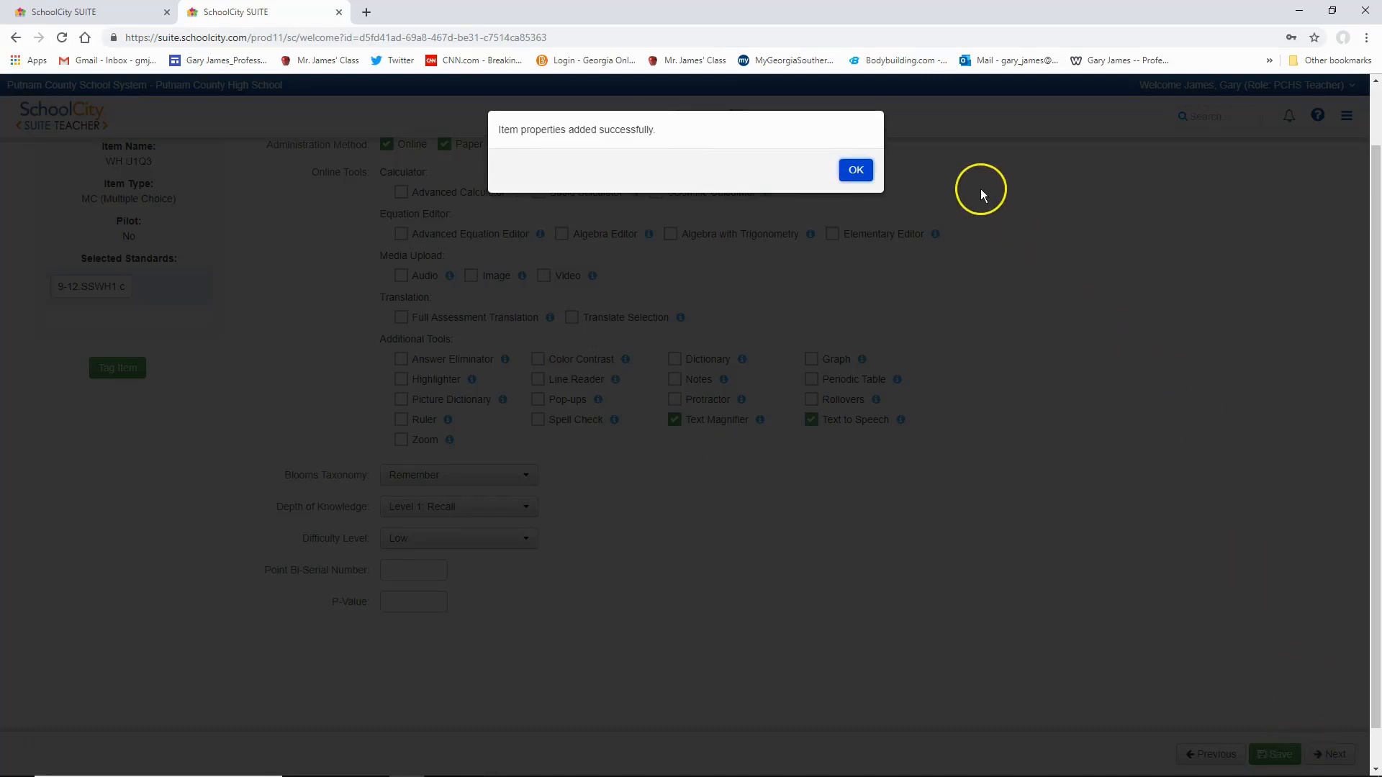
click(858, 172)
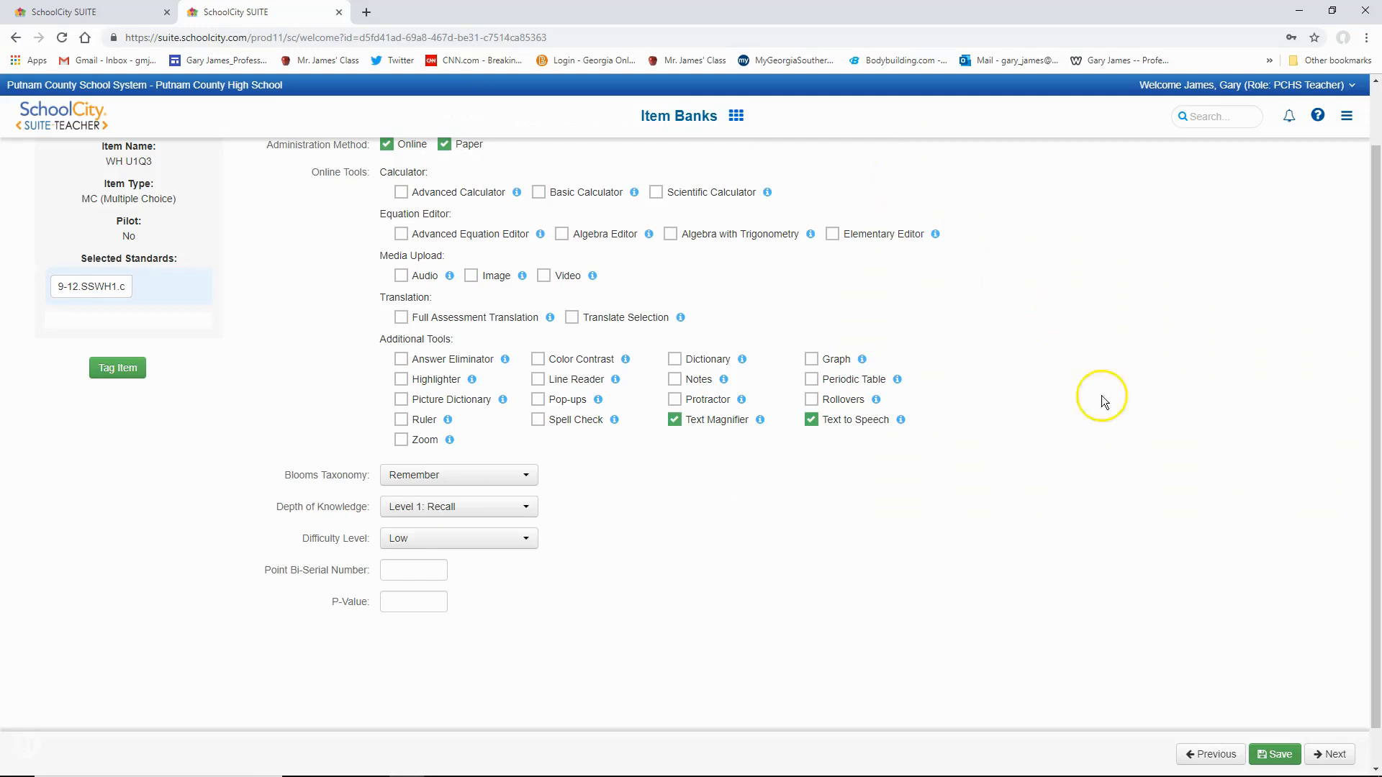
click(1331, 756)
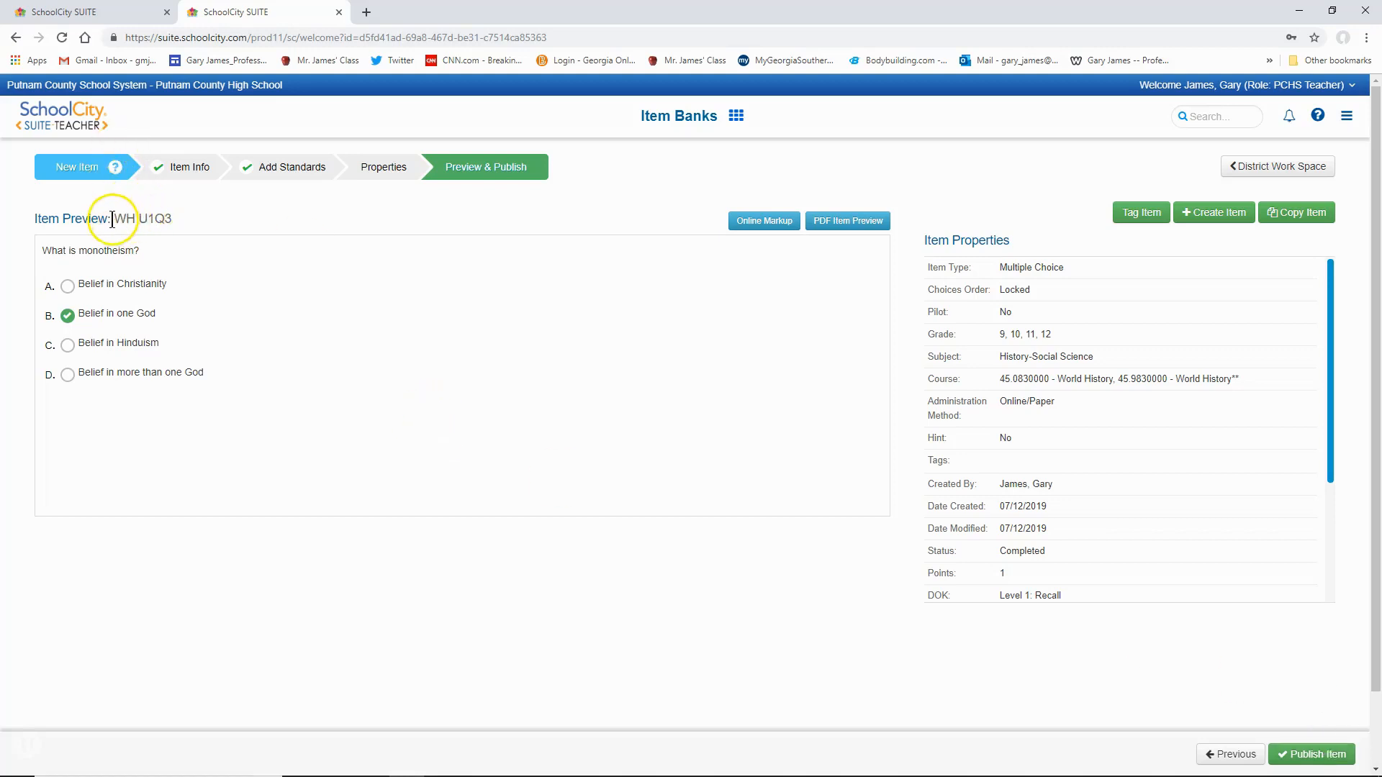
drag(114, 218, 177, 218)
click(177, 217)
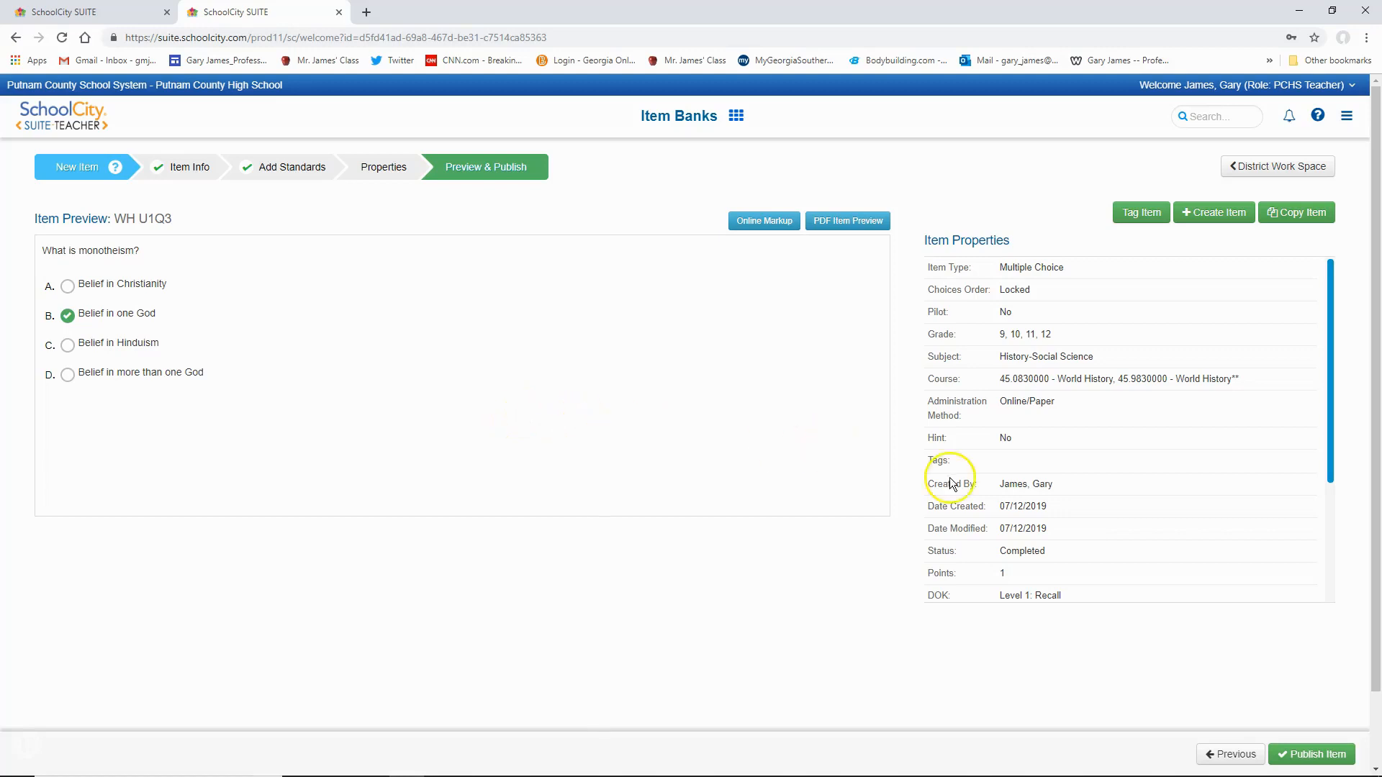
- Publish the item to the GSE World History item bank and return to the District Work Space
click(1311, 758)
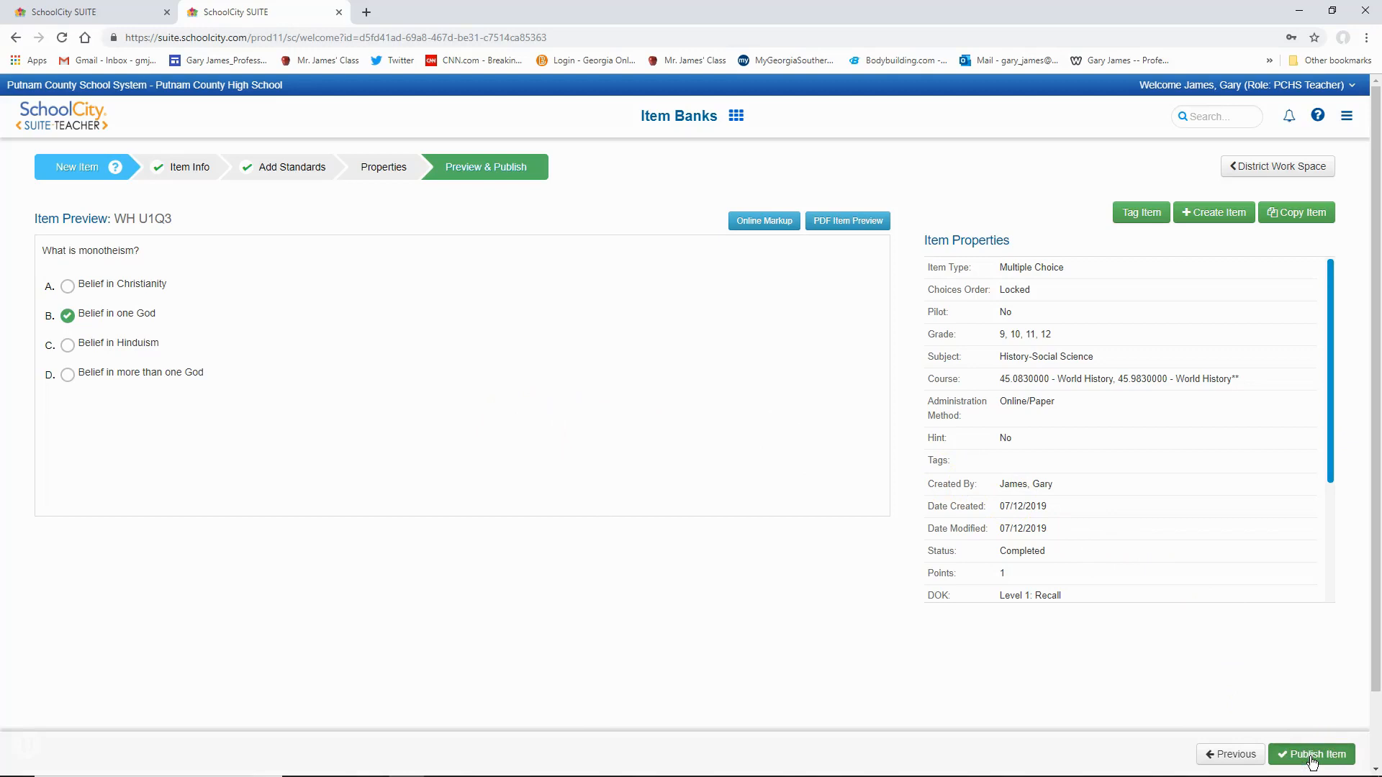
click(1311, 760)
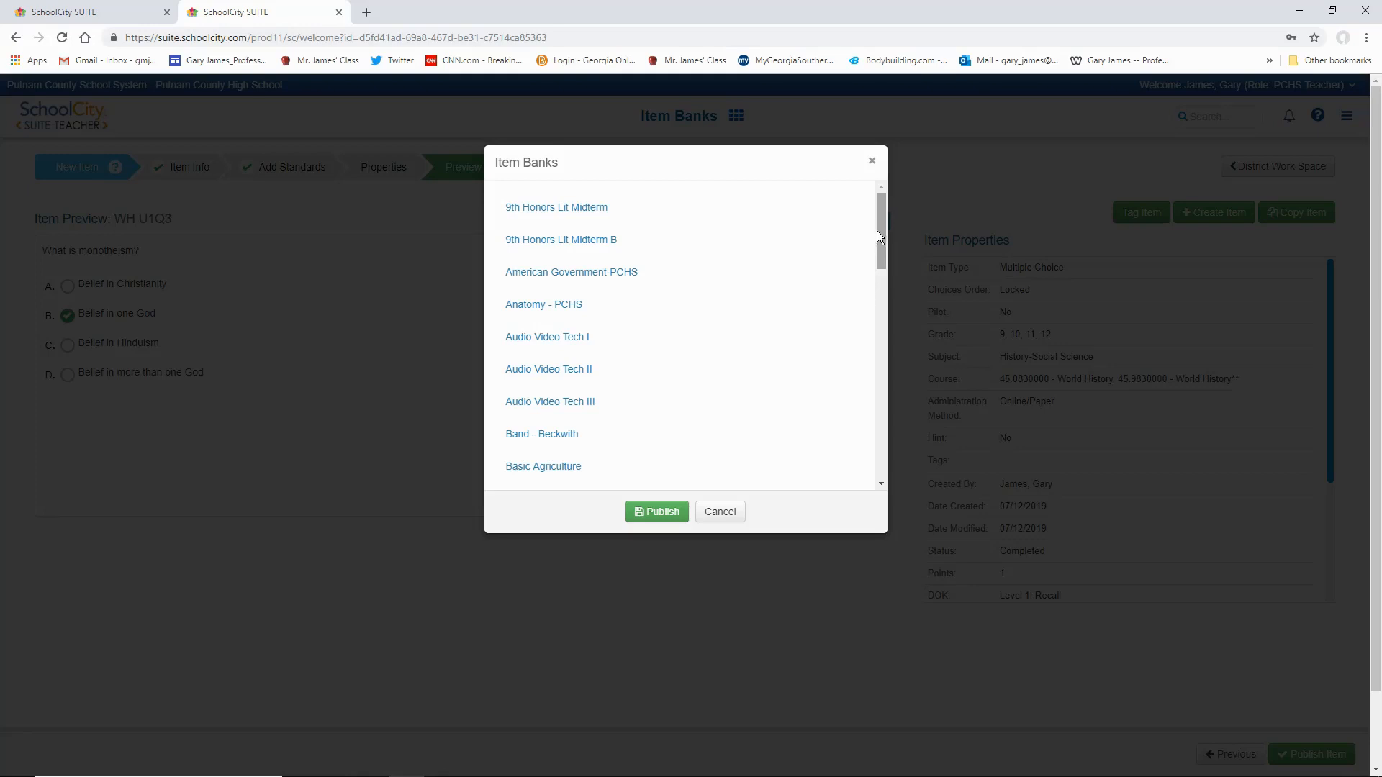
drag(879, 227, 878, 368)
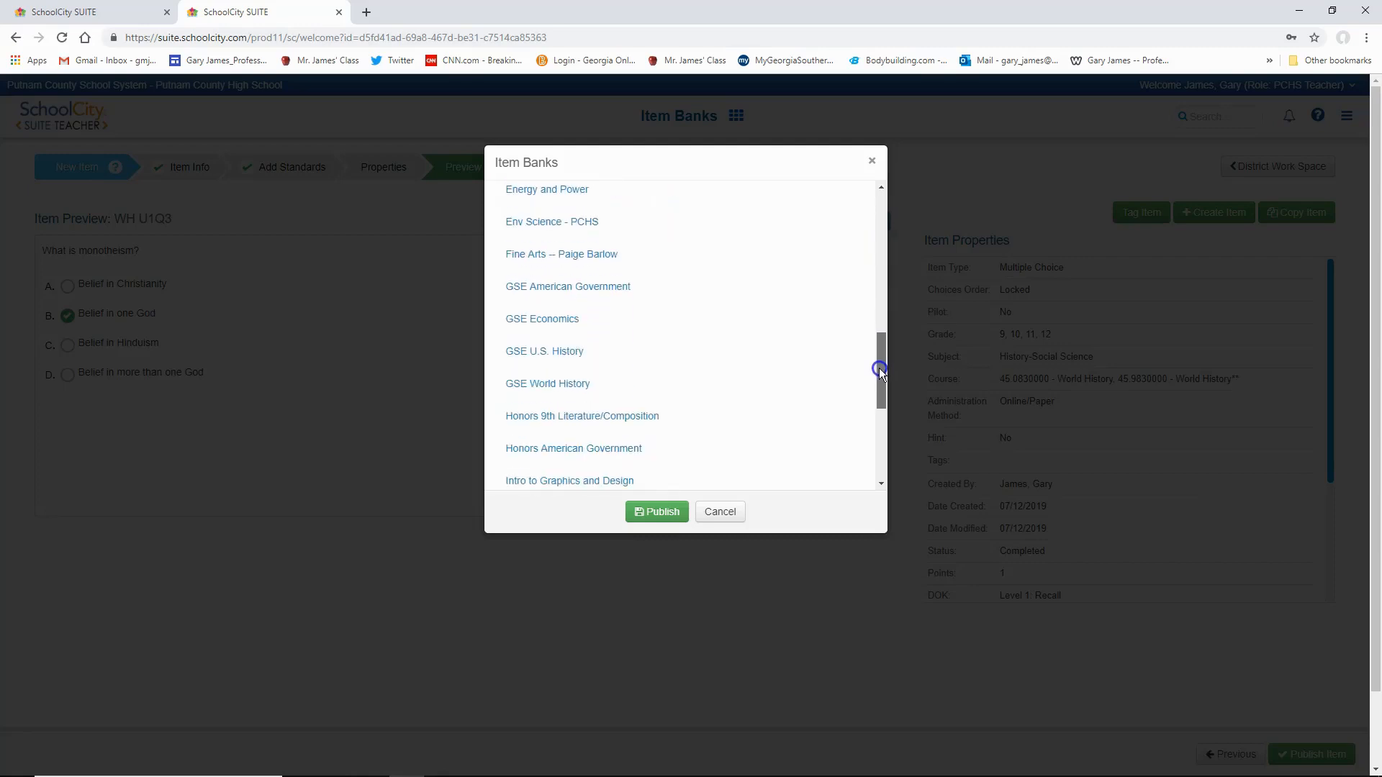
click(584, 392)
click(653, 516)
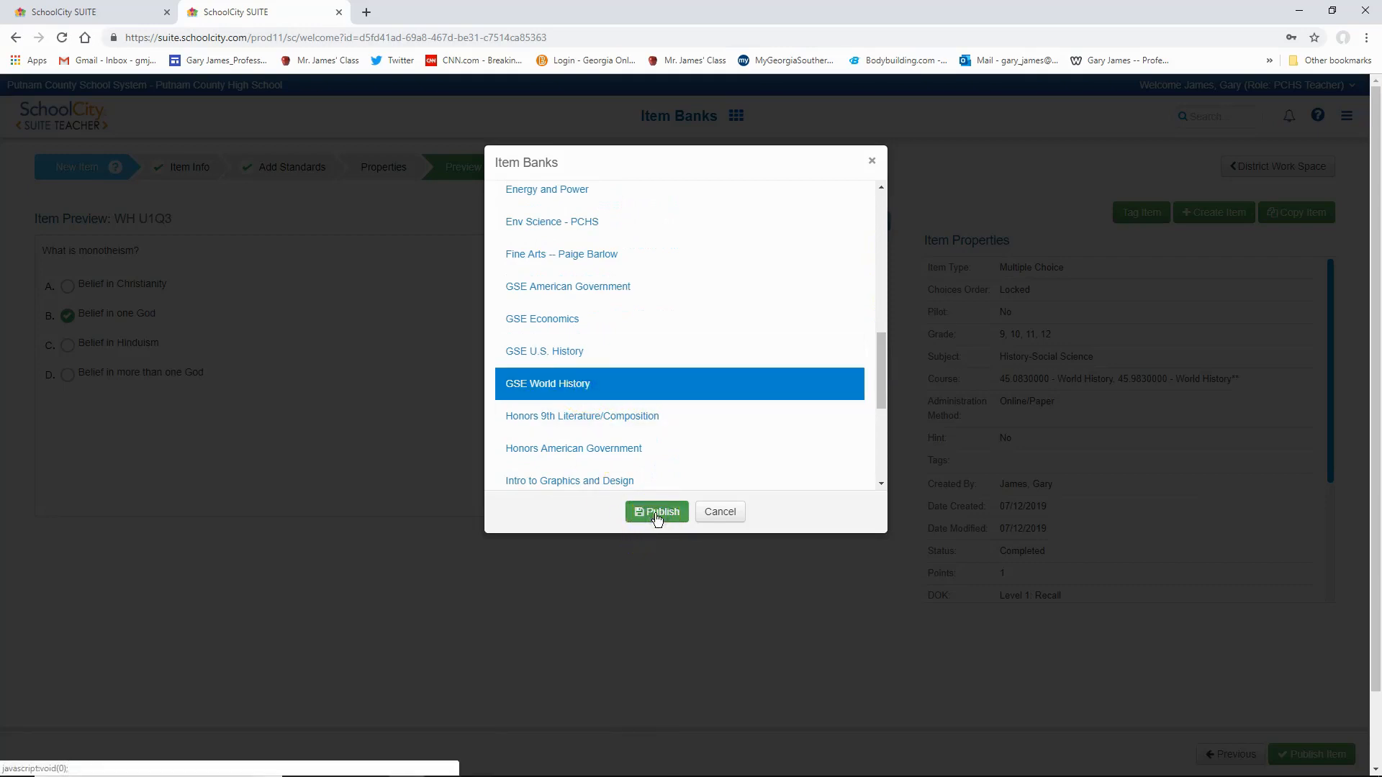
click(655, 516)
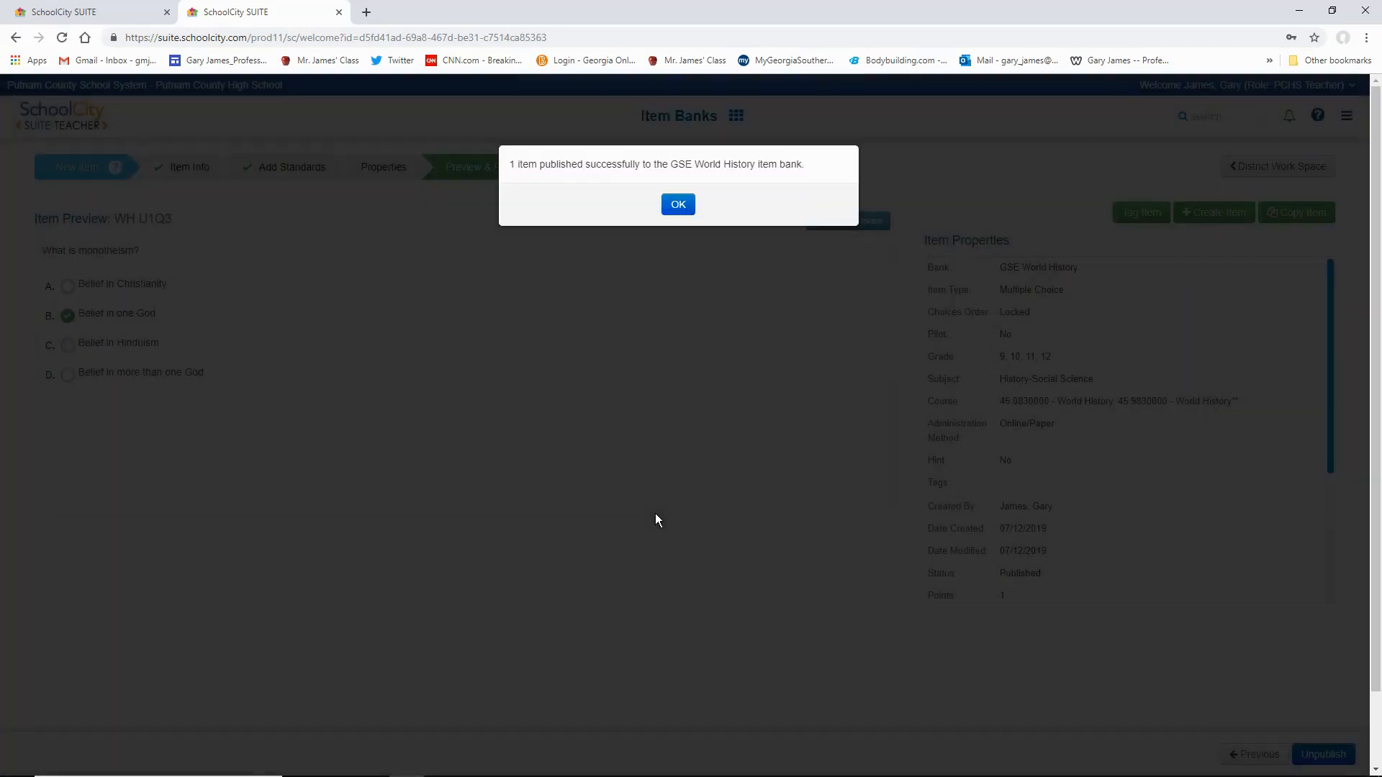
click(679, 206)
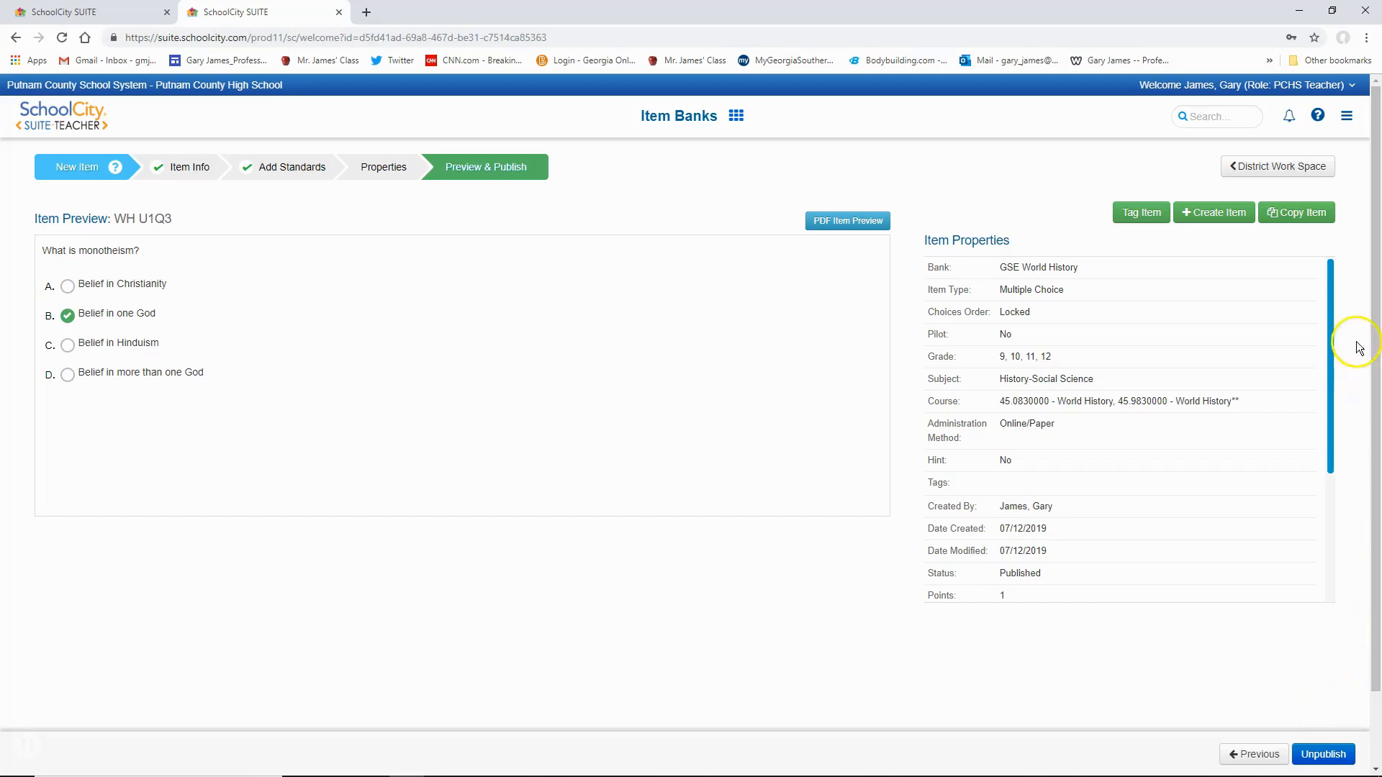
click(1255, 173)
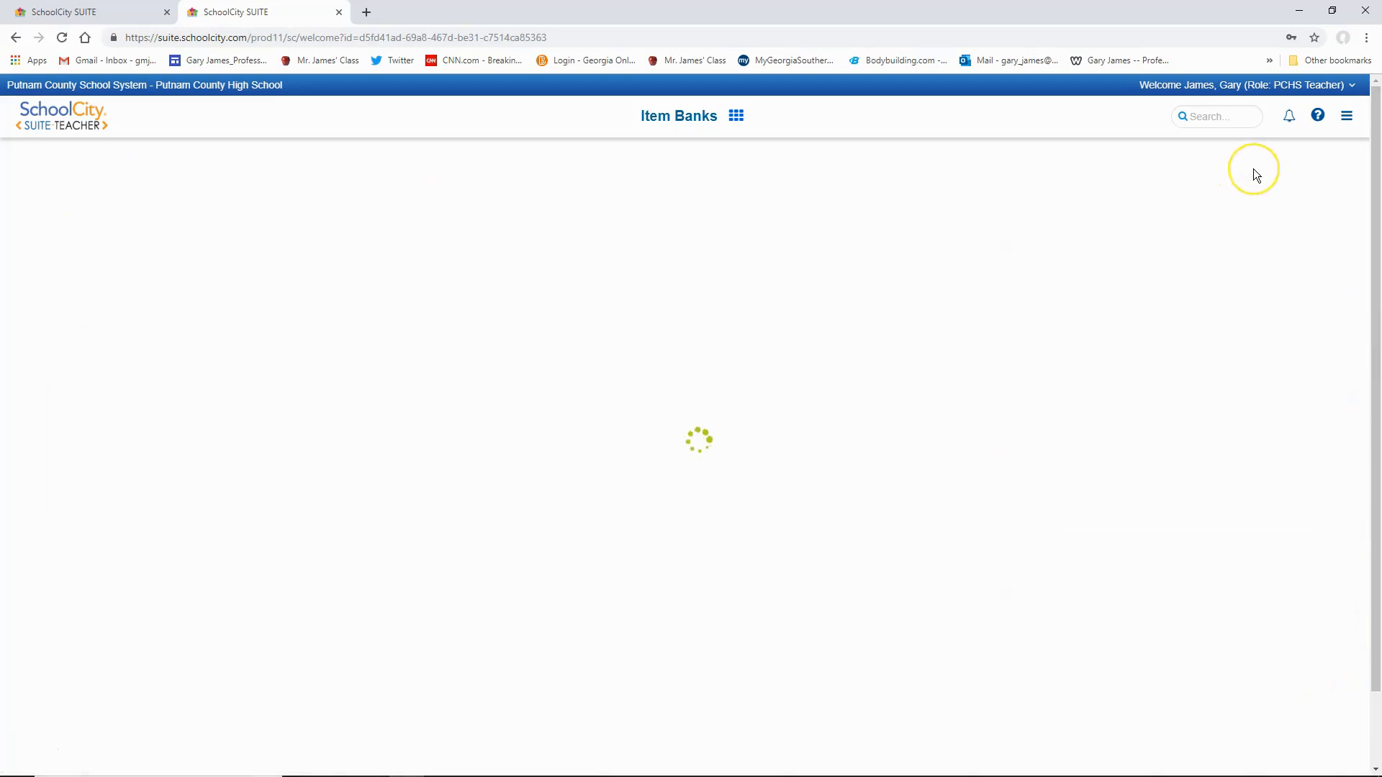